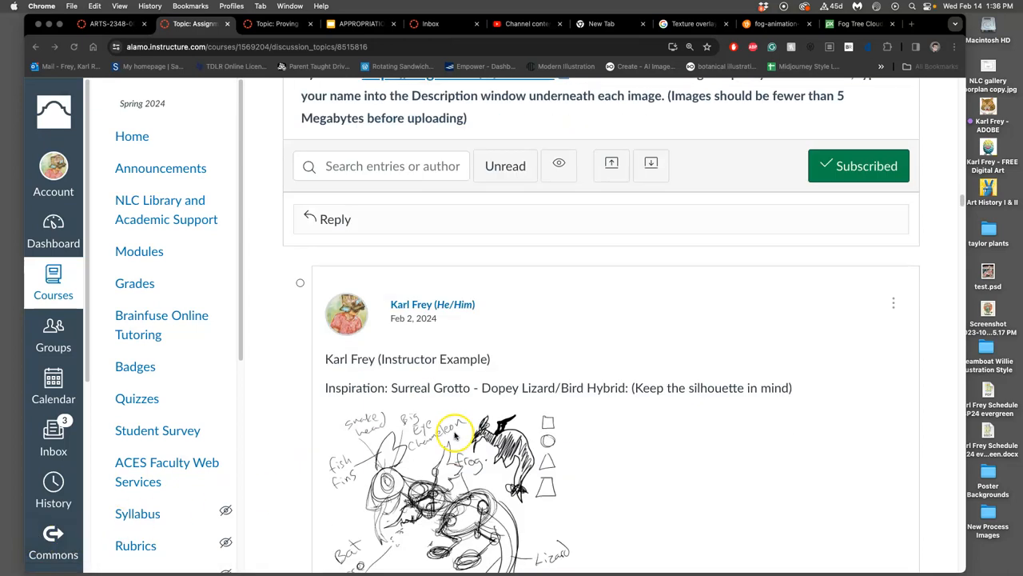
scroll(456, 432, down, 5)
scroll(537, 360, down, 8)
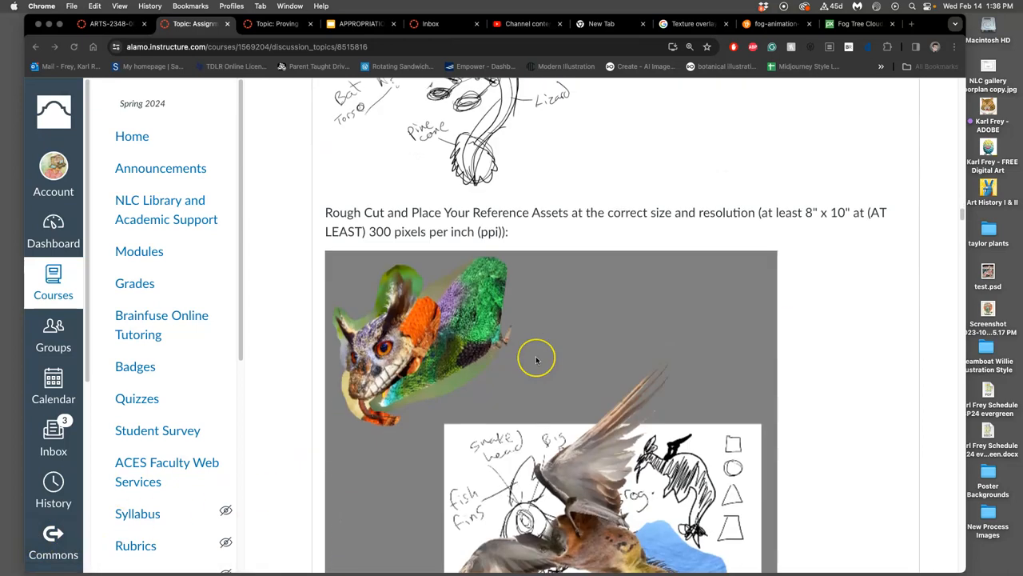
scroll(536, 359, down, 5)
scroll(537, 360, down, 3)
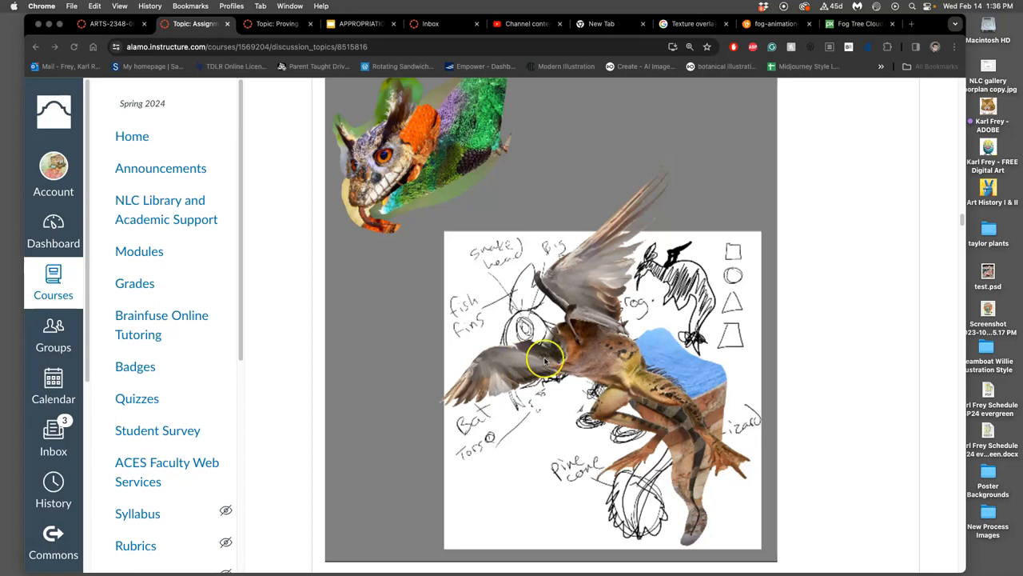
scroll(536, 360, down, 5)
scroll(560, 360, down, 8)
scroll(562, 358, down, 3)
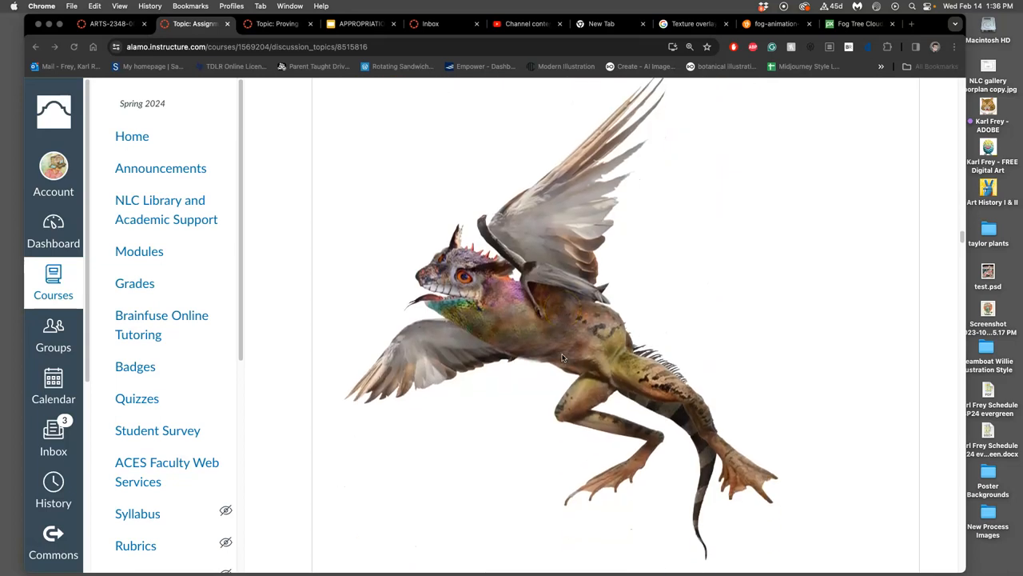
scroll(562, 358, up, 1)
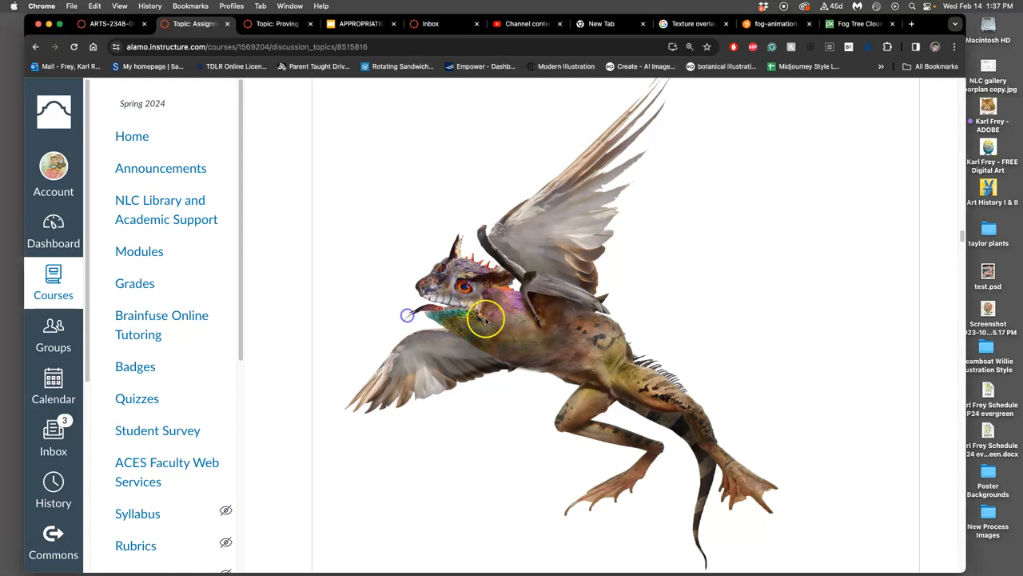
Step: Export the creature image from Preview as a JPEG copy saved to the Desktop
click(15, 243)
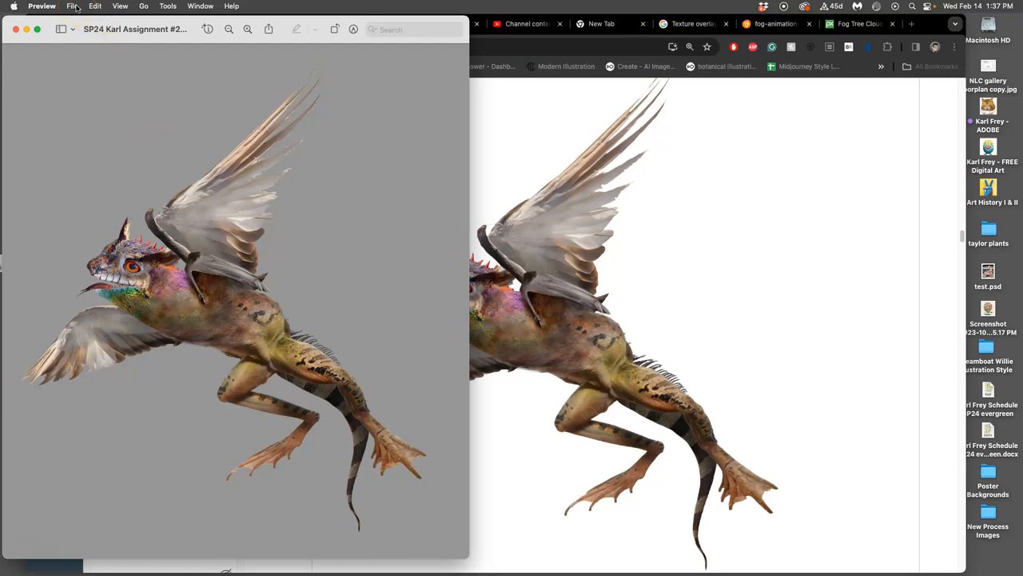
click(72, 7)
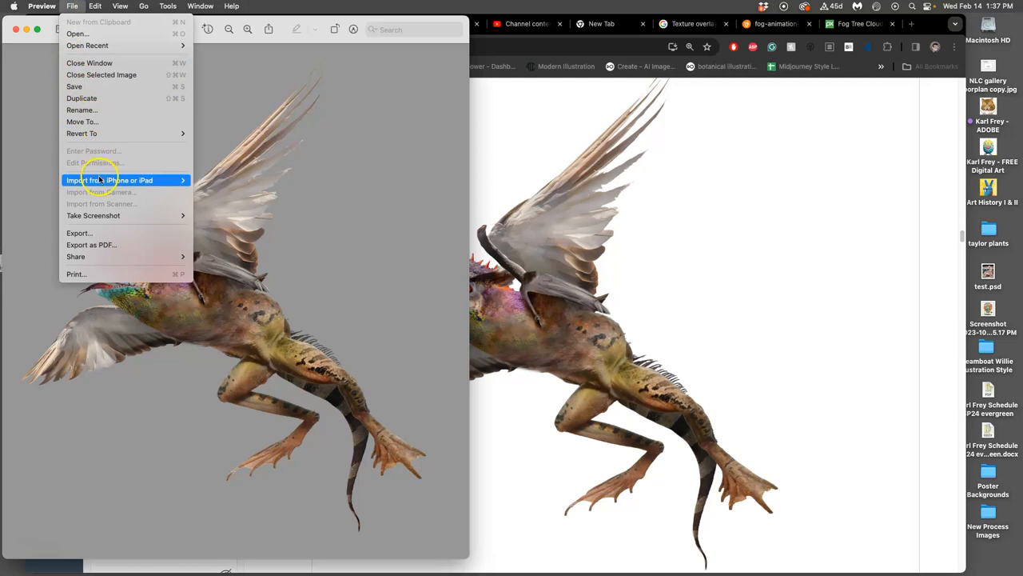
mouse_move(93, 216)
click(78, 232)
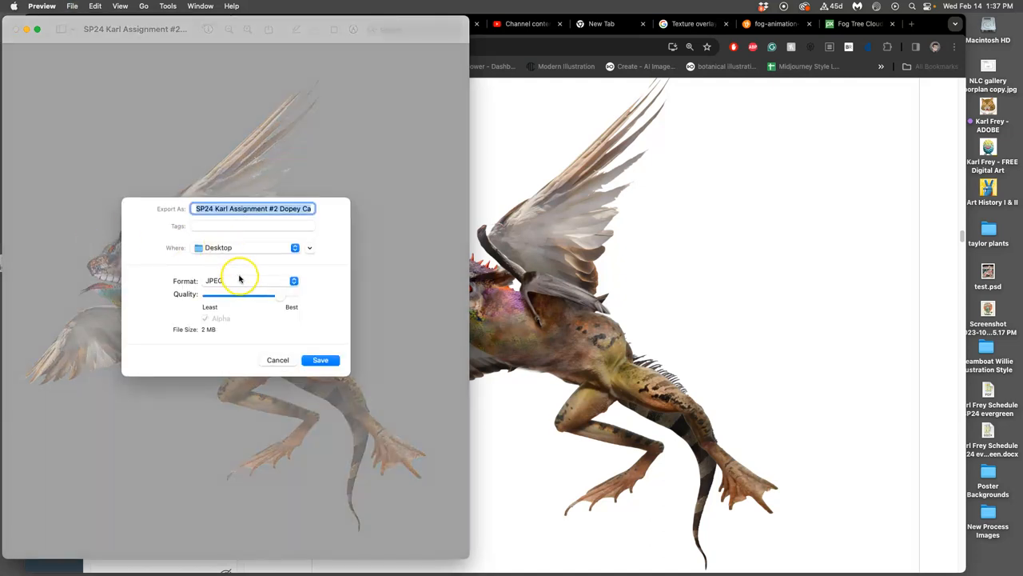
click(319, 360)
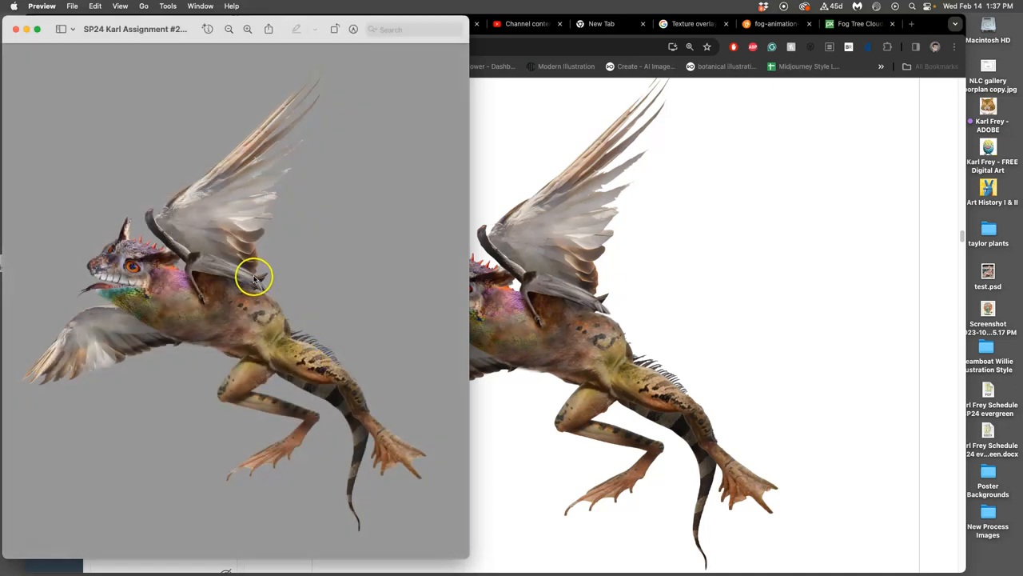
Step: Arrange the PNG and exported copy on the desktop and view the copy beside the original
key(F11)
drag(922, 106, 89, 252)
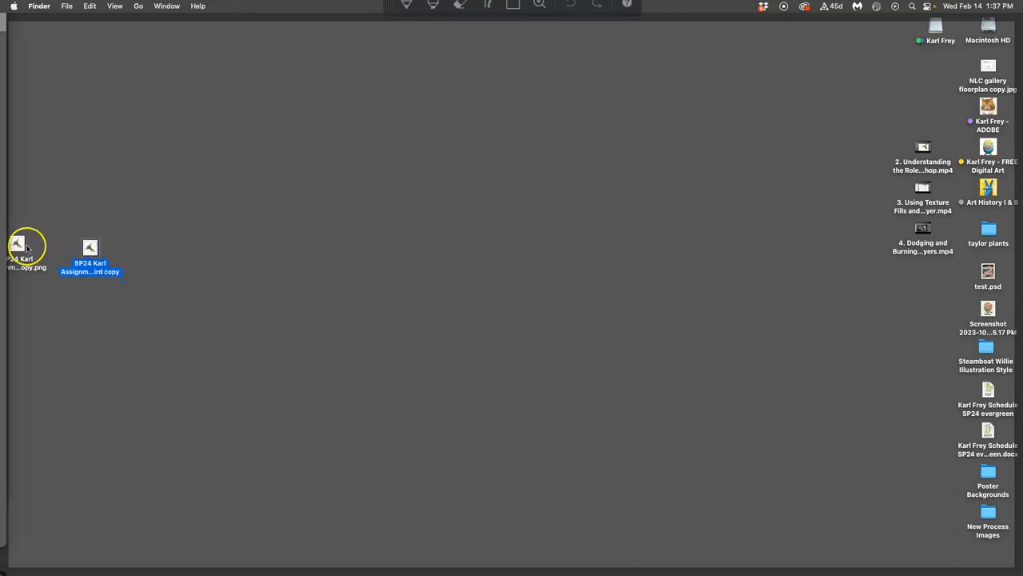
drag(17, 245, 155, 254)
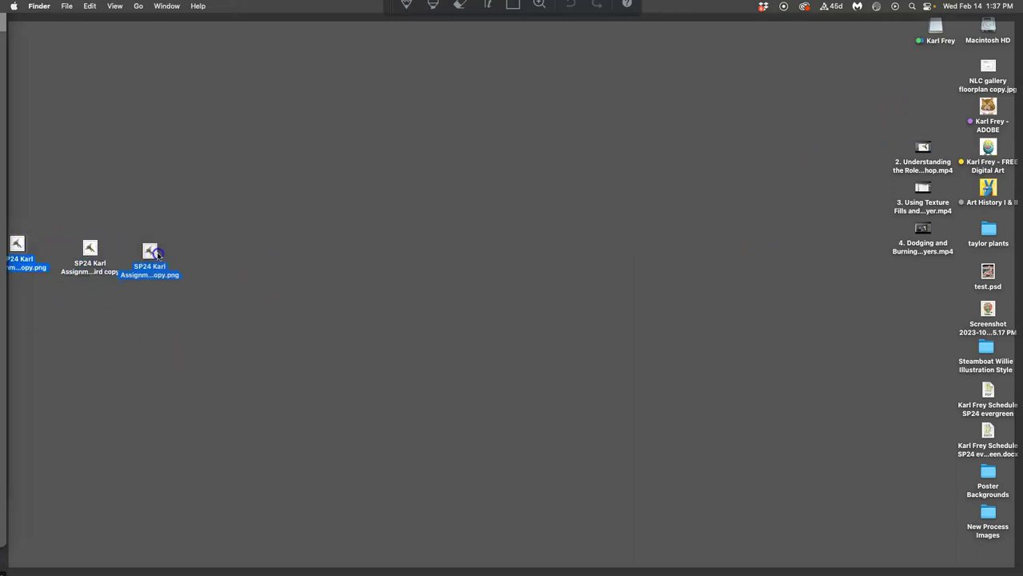
double_click(89, 249)
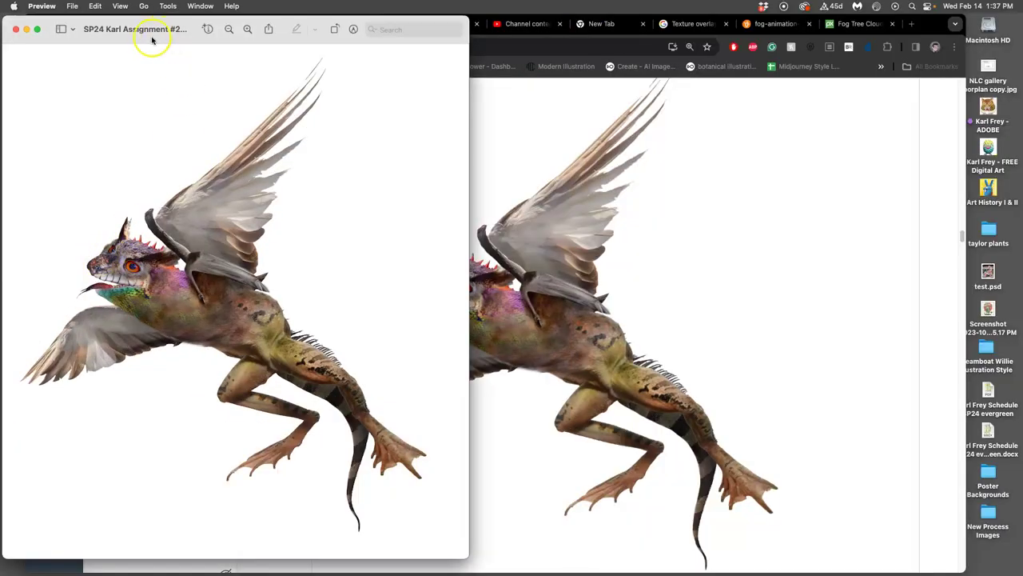
drag(152, 30, 620, 27)
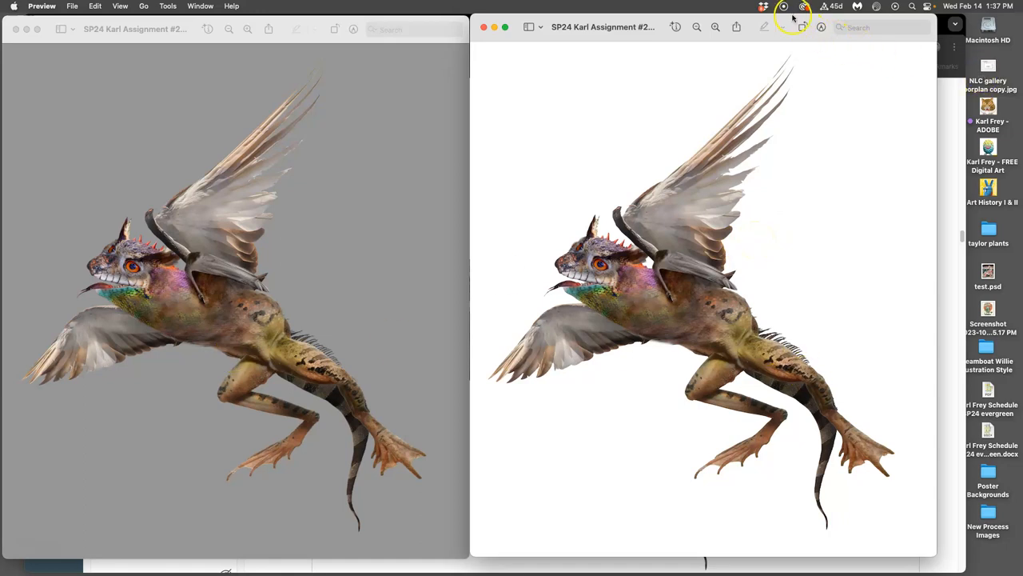
drag(802, 25, 656, 524)
Step: Rearrange the two Preview windows of the creature image over the browser
click(655, 287)
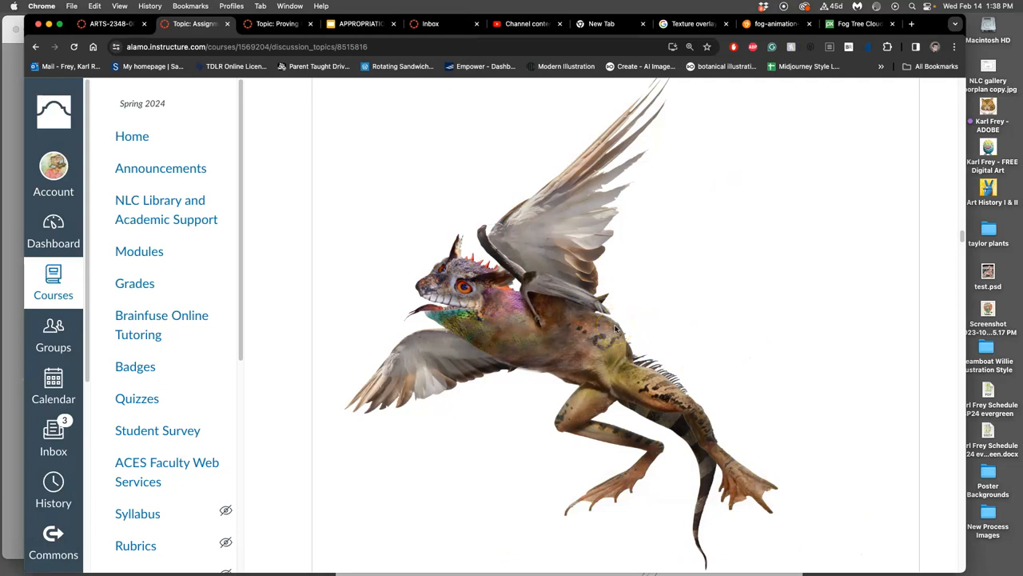
click(791, 566)
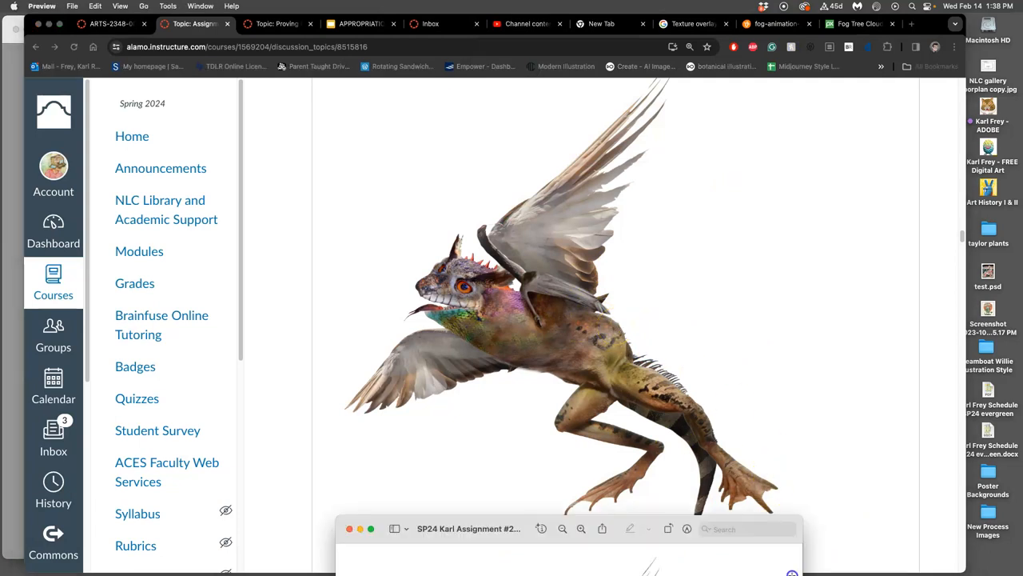
drag(718, 533, 791, 30)
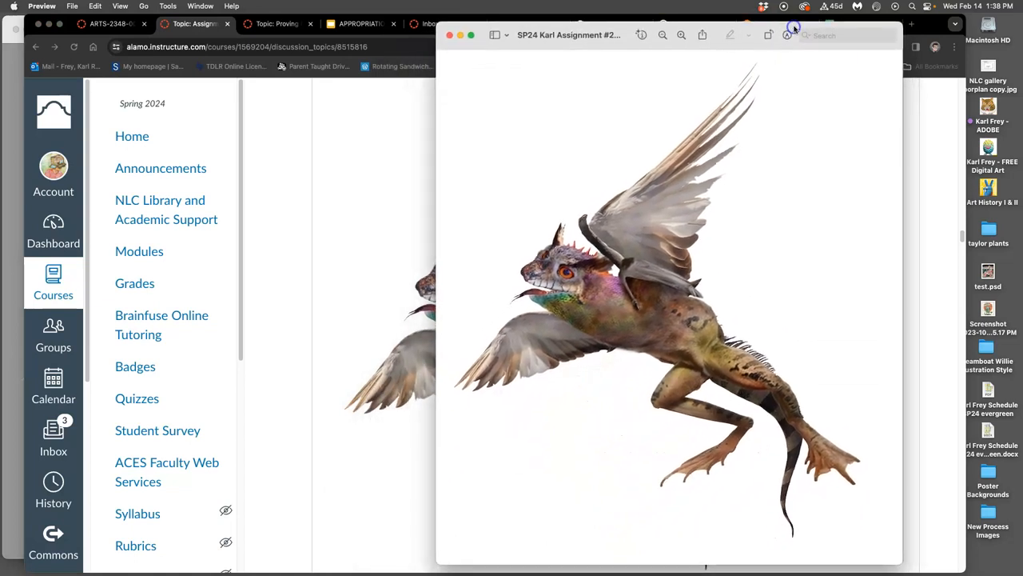
click(9, 102)
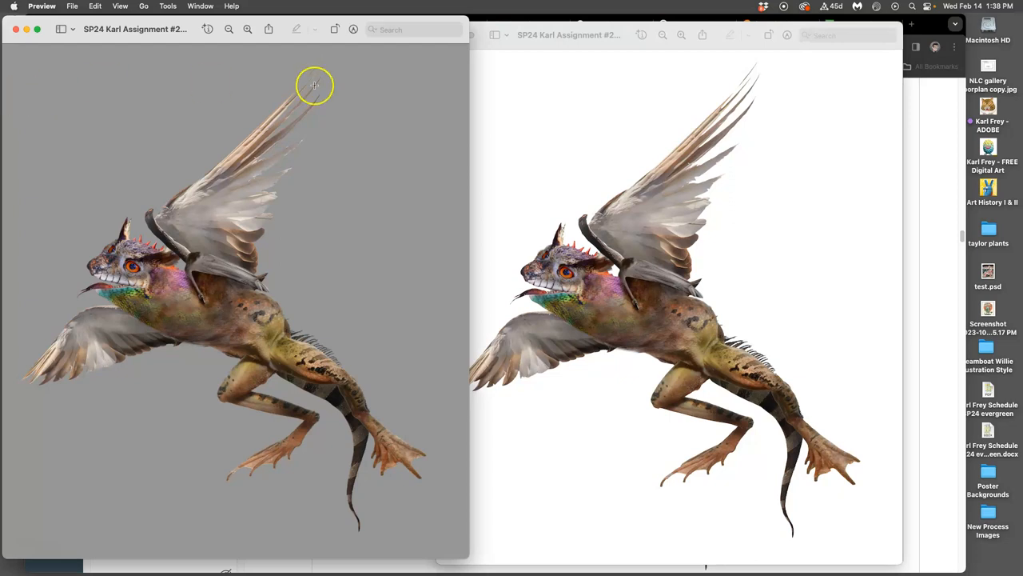
drag(750, 30, 761, 29)
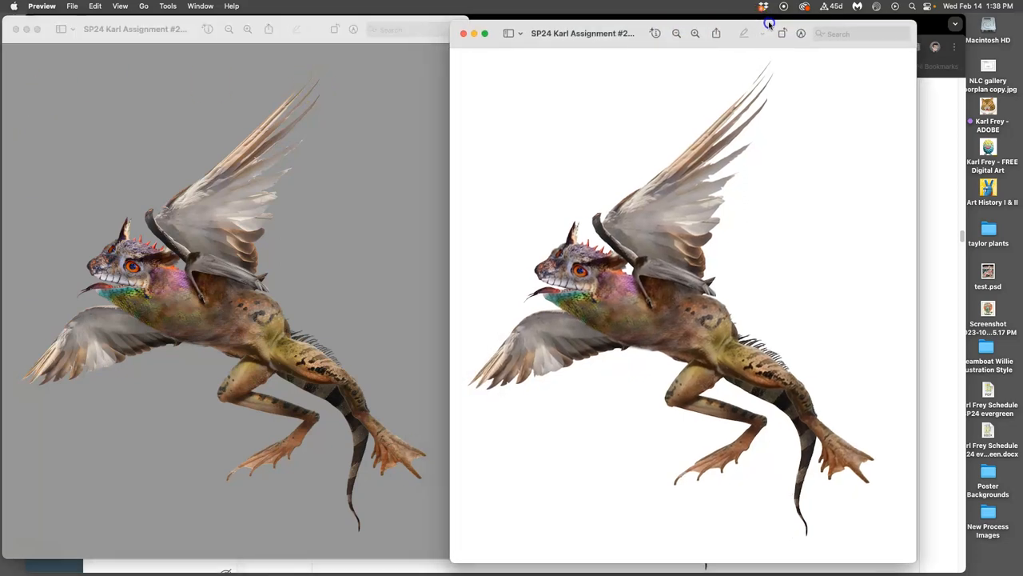
Step: Close the grey-background original and the white-background copy windows
click(20, 30)
drag(751, 34, 795, 89)
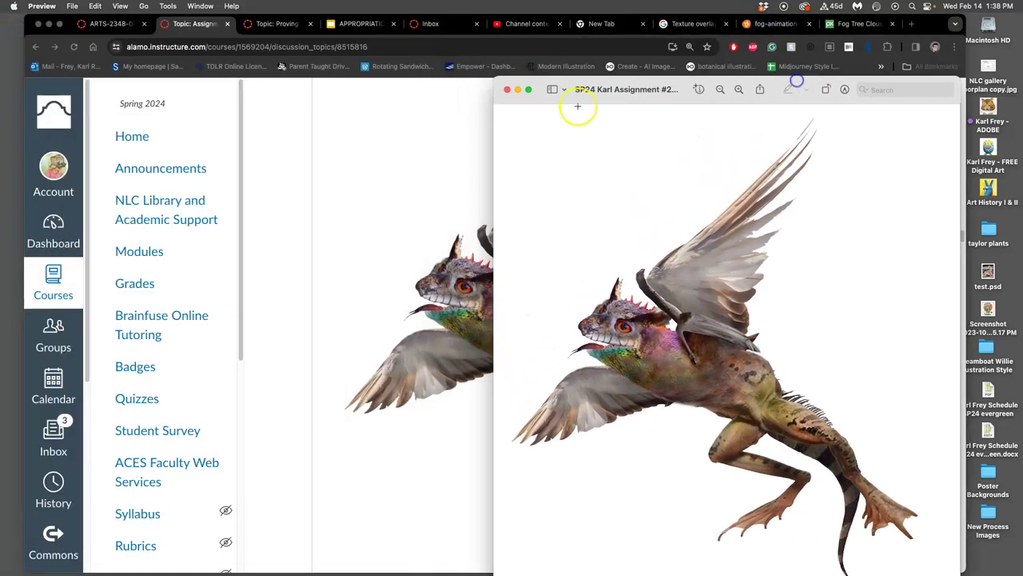
click(506, 90)
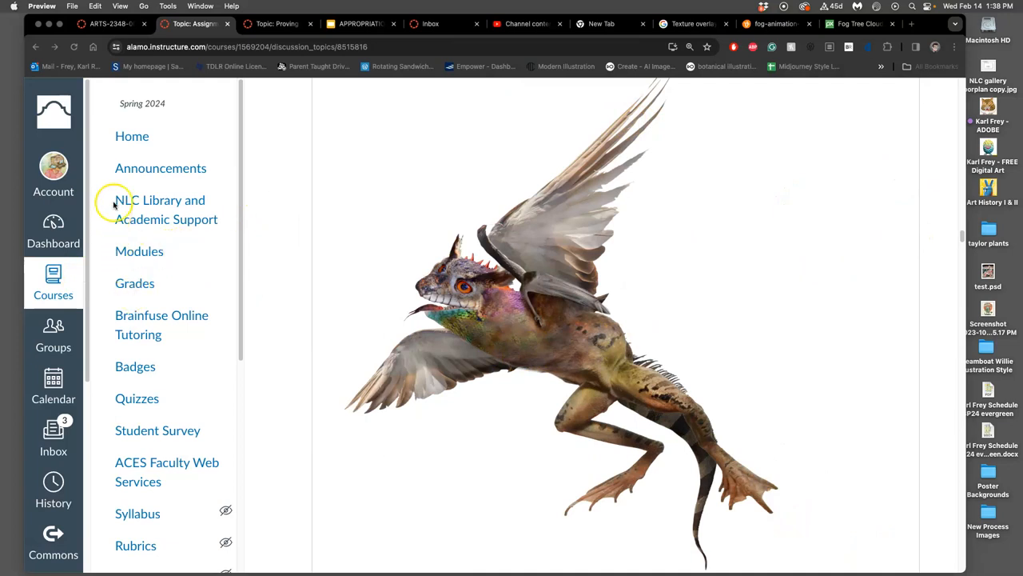
Step: Load photopea.com in a new Chrome tab
click(911, 23)
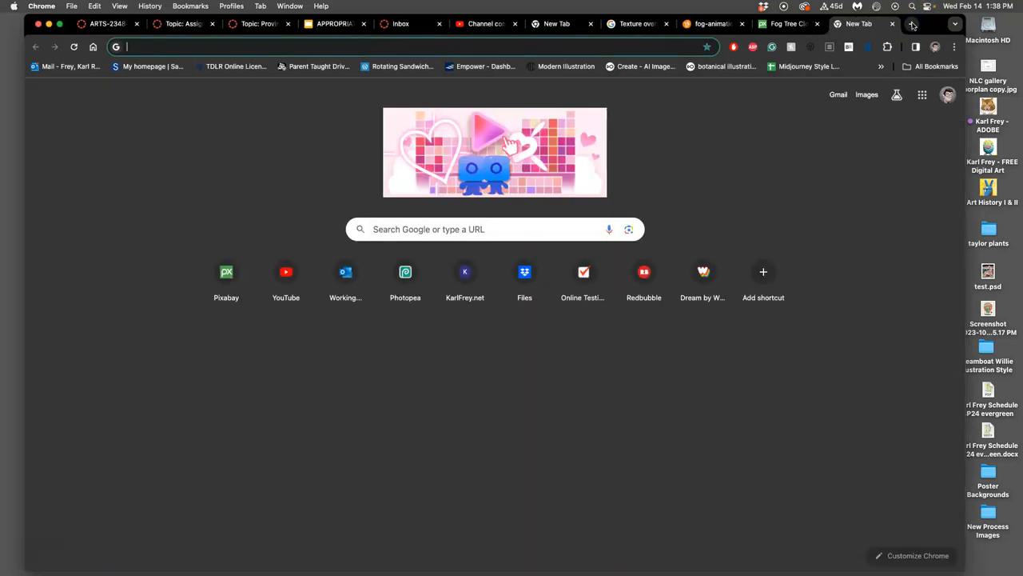
text(photo)
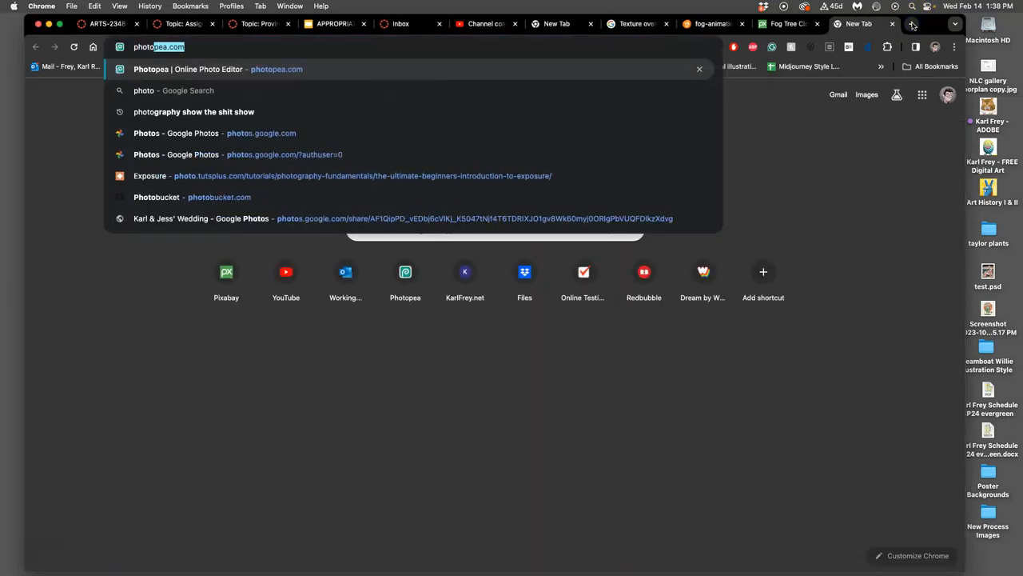
text(pea.com)
key(Return)
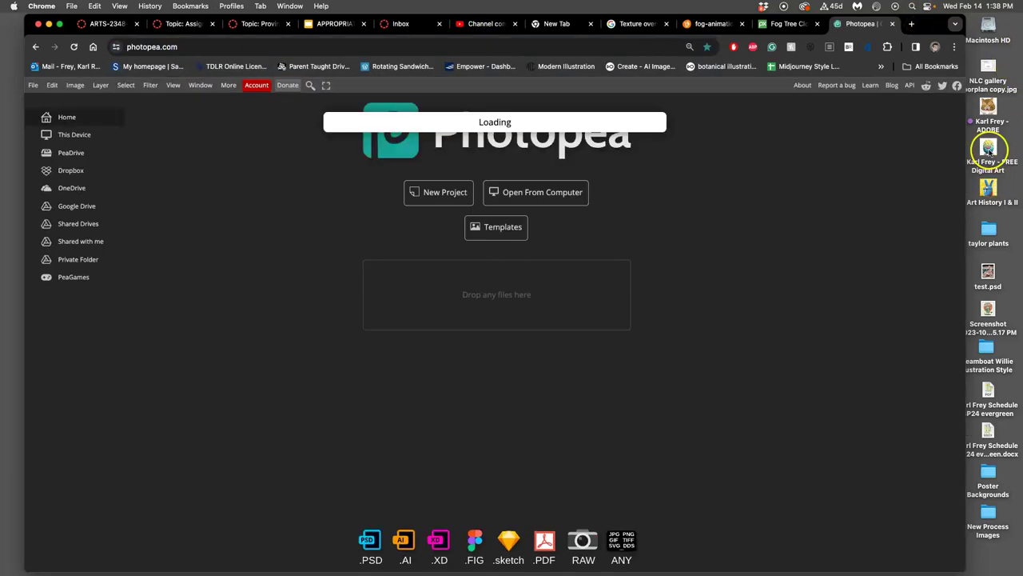
Step: Drop the grotto scene PSD from the Proving Ground #1 Finder folder into Photopea
double_click(989, 148)
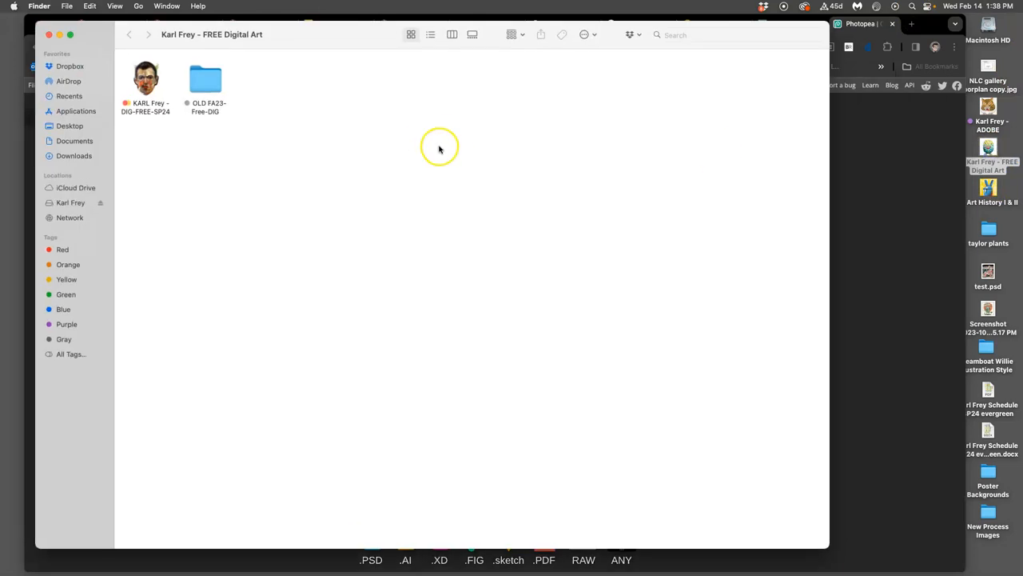
double_click(146, 80)
click(439, 82)
double_click(439, 82)
mouse_move(148, 76)
mouse_down()
mouse_move(770, 298)
mouse_move(155, 76)
mouse_up()
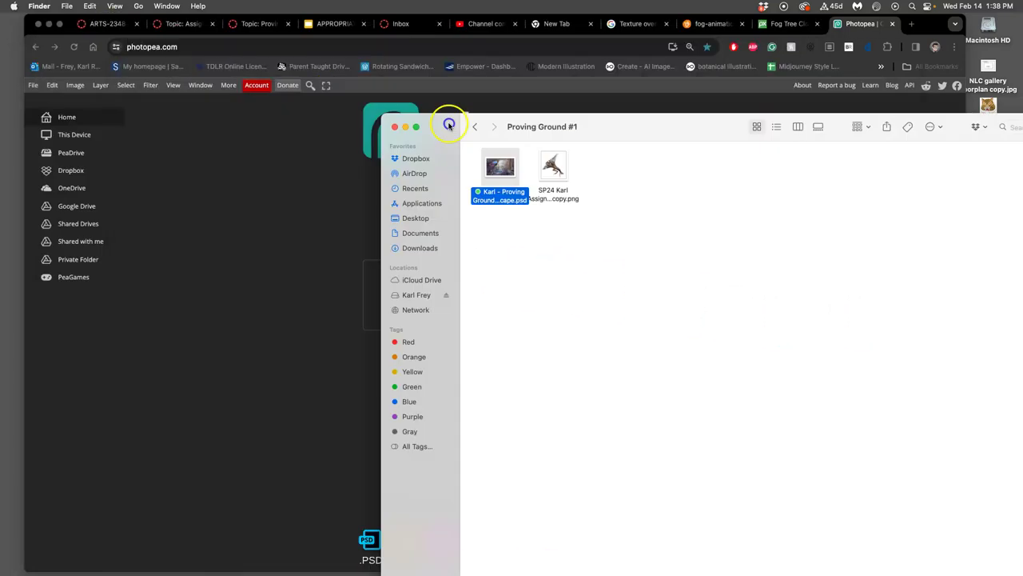
drag(116, 34, 720, 158)
drag(762, 200, 530, 278)
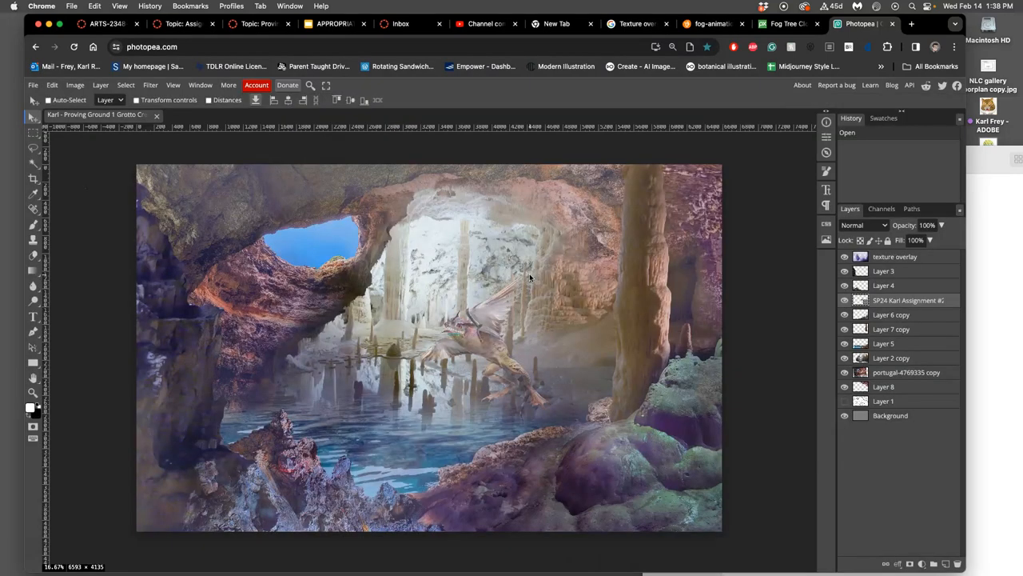
Step: Place the exported creature JPEG copy from the desktop onto the grotto canvas
click(845, 300)
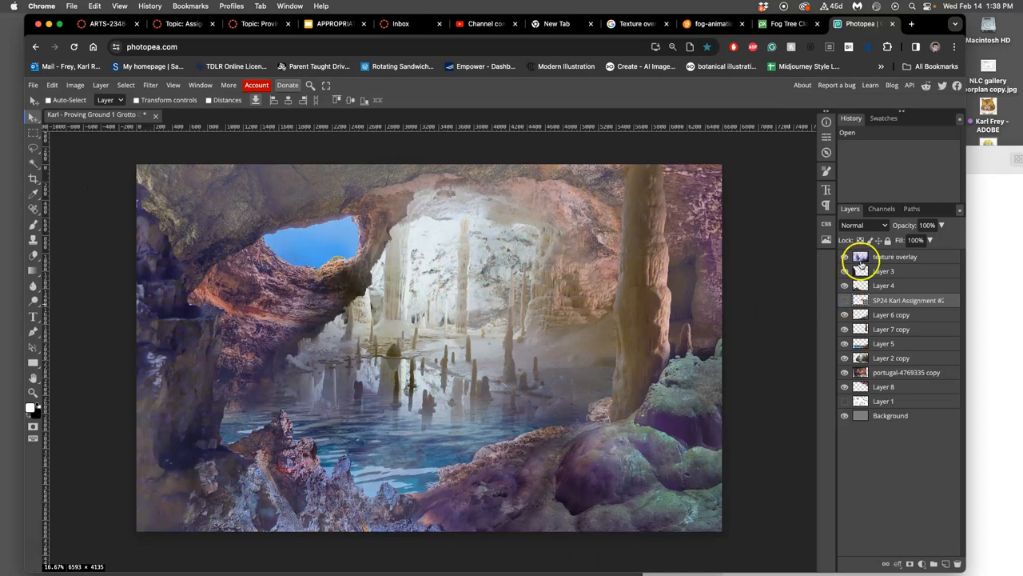
click(883, 257)
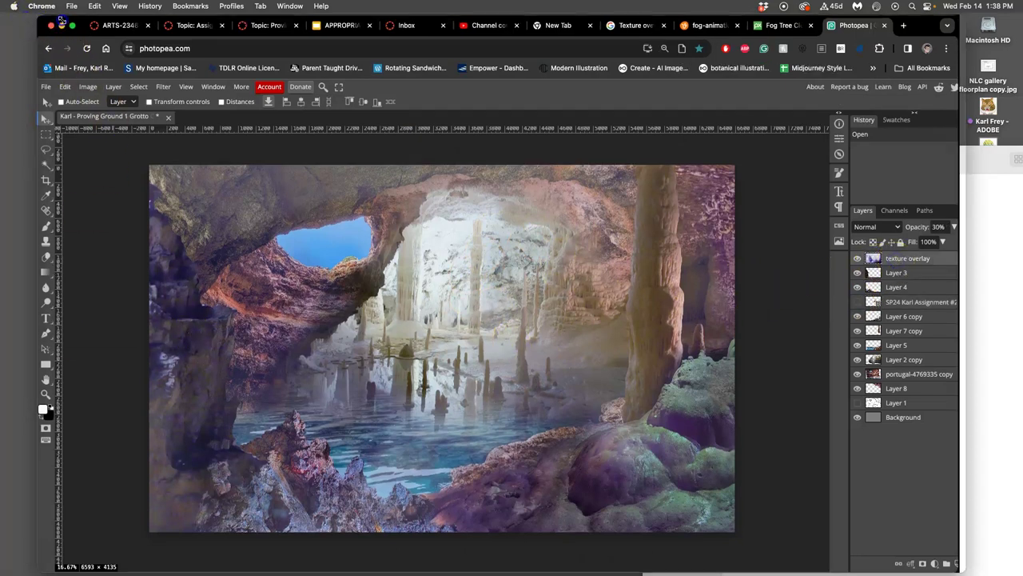
drag(8, 160, 115, 160)
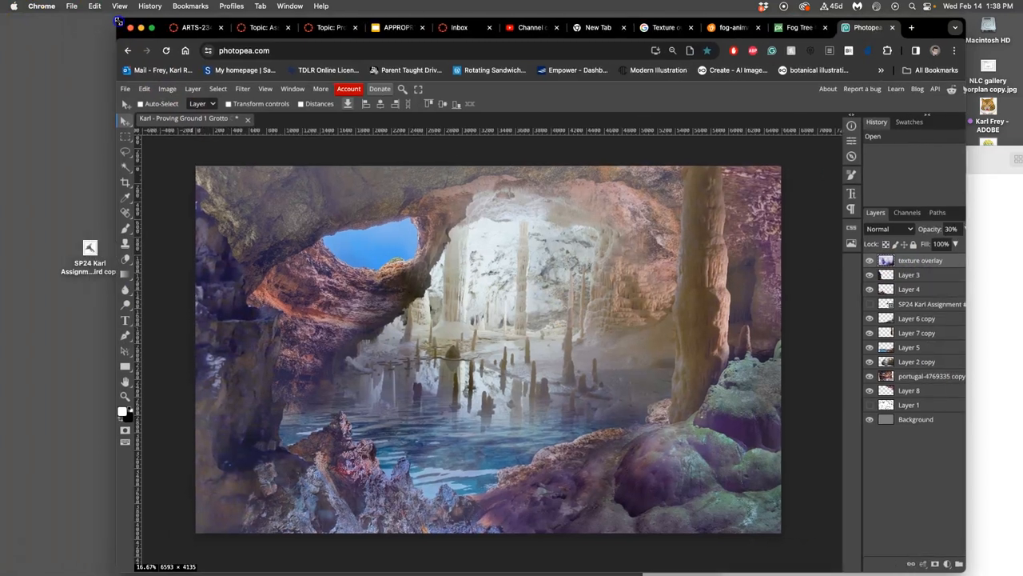
click(88, 248)
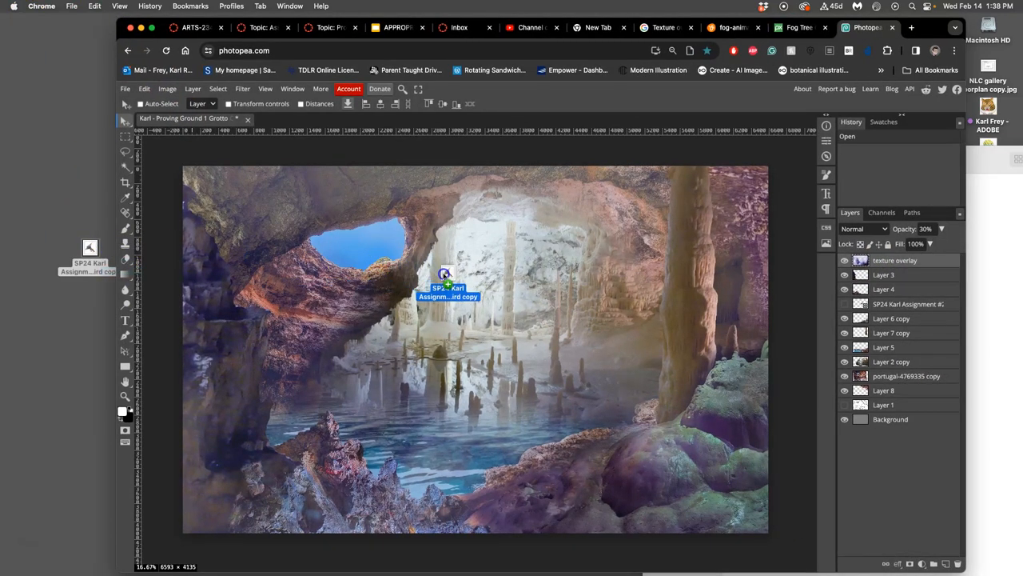
drag(89, 248, 444, 276)
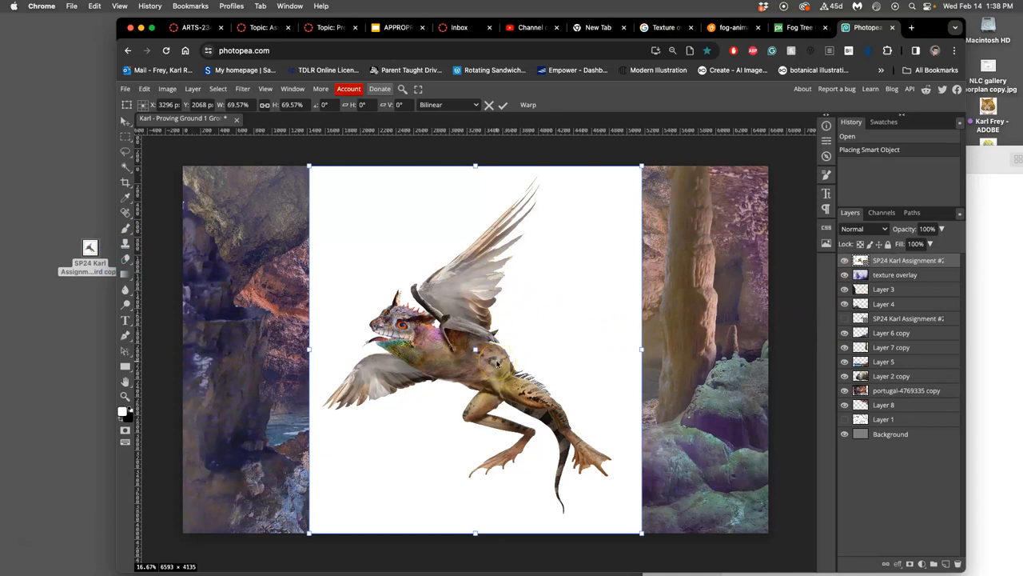
double_click(524, 352)
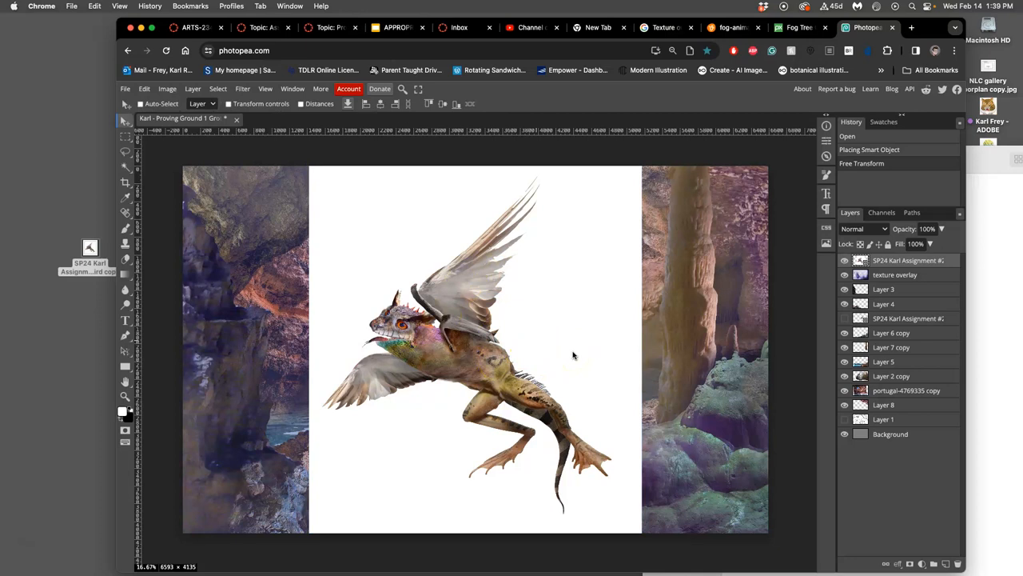
Step: Push the placed creature layer down the stack with Cmd+[ and delete it
key(ctrl+bracketleft)
key(ctrl+bracketleft)
key(ctrl+bracketleft)
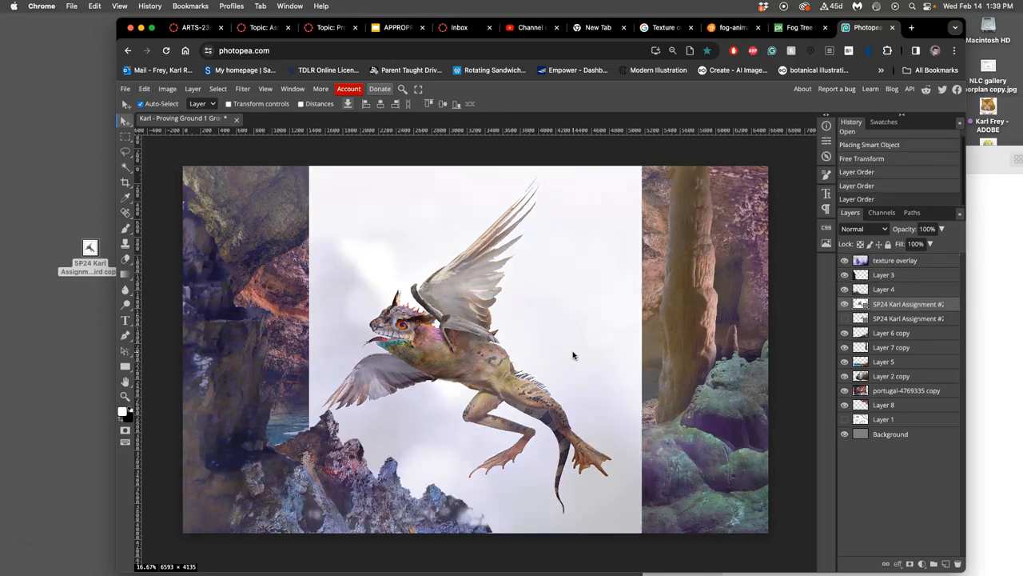
key(ctrl+bracketleft)
key(ctrl+bracketleft)
key(ctrl+bracketleft)
key(ctrl+bracketleft)
key(ctrl+bracketleft)
key(ctrl+bracketleft)
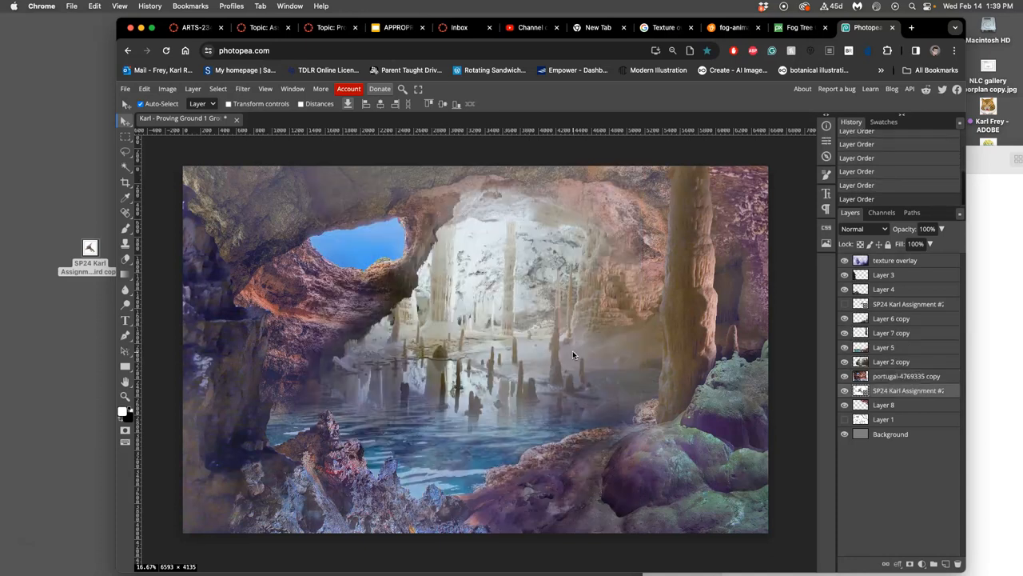
key(ctrl+bracketleft)
key(ctrl+bracketleft)
key(ctrl+bracketleft)
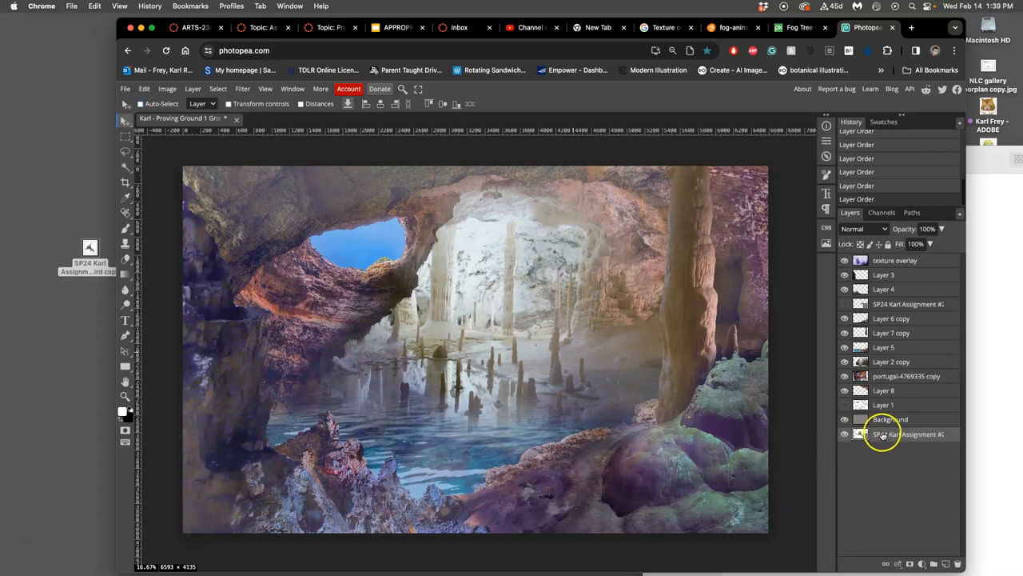
key(Delete)
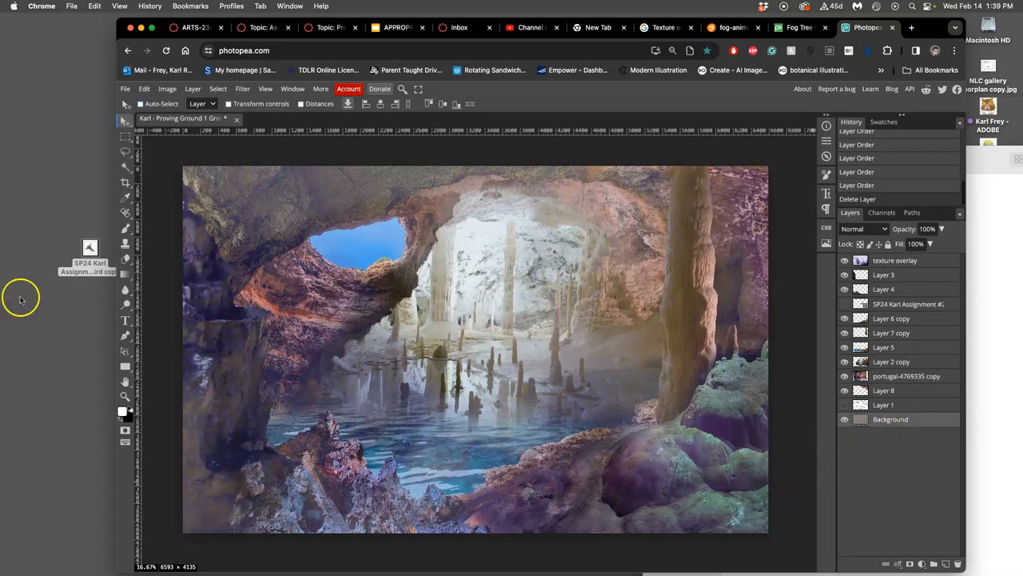
Step: Drag the creature PNG from the desktop into the Photopea grotto document
click(88, 249)
drag(88, 249, 65, 266)
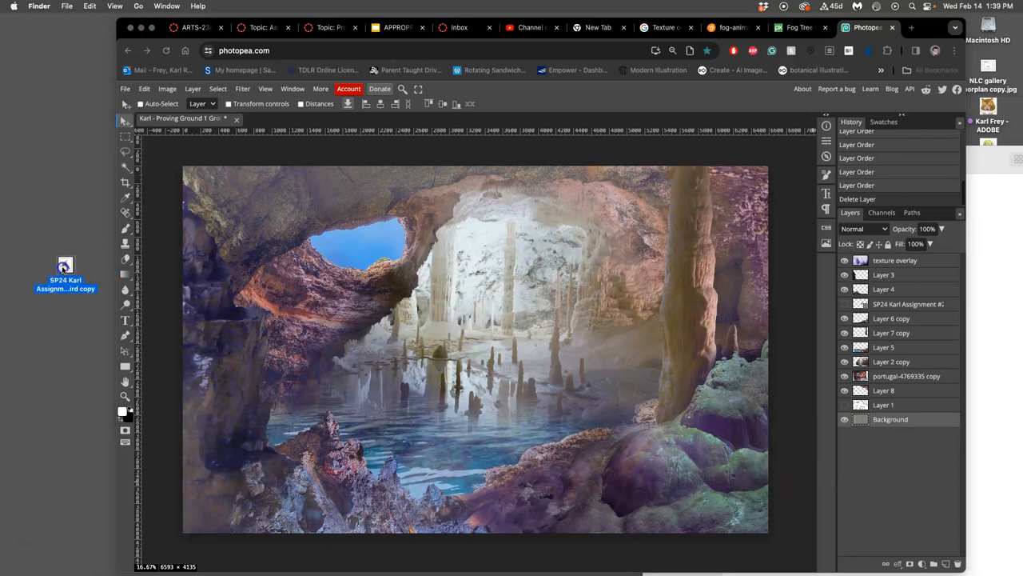
key(F11)
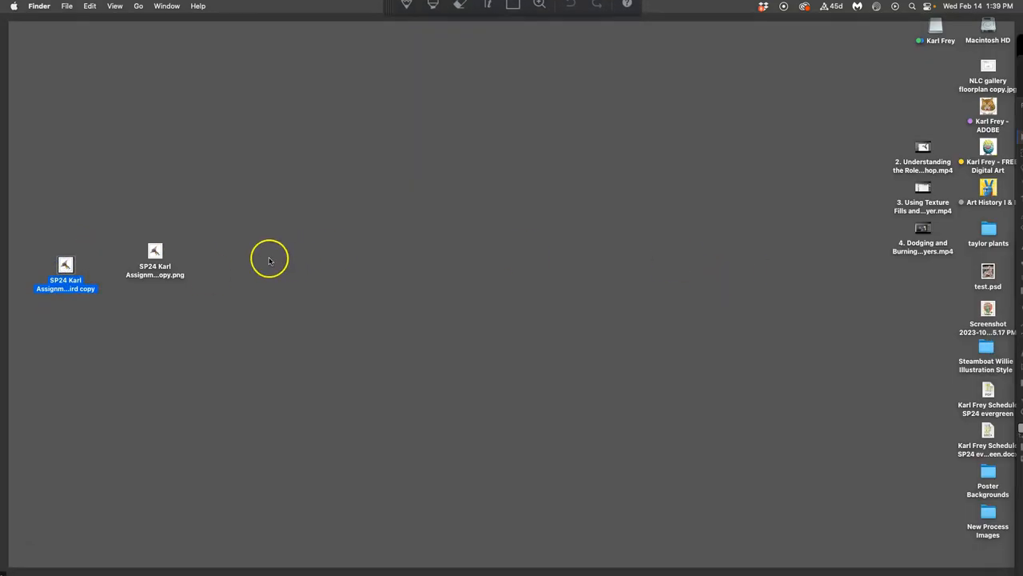
mouse_move(156, 254)
mouse_down()
mouse_move(54, 217)
mouse_move(518, 272)
mouse_up()
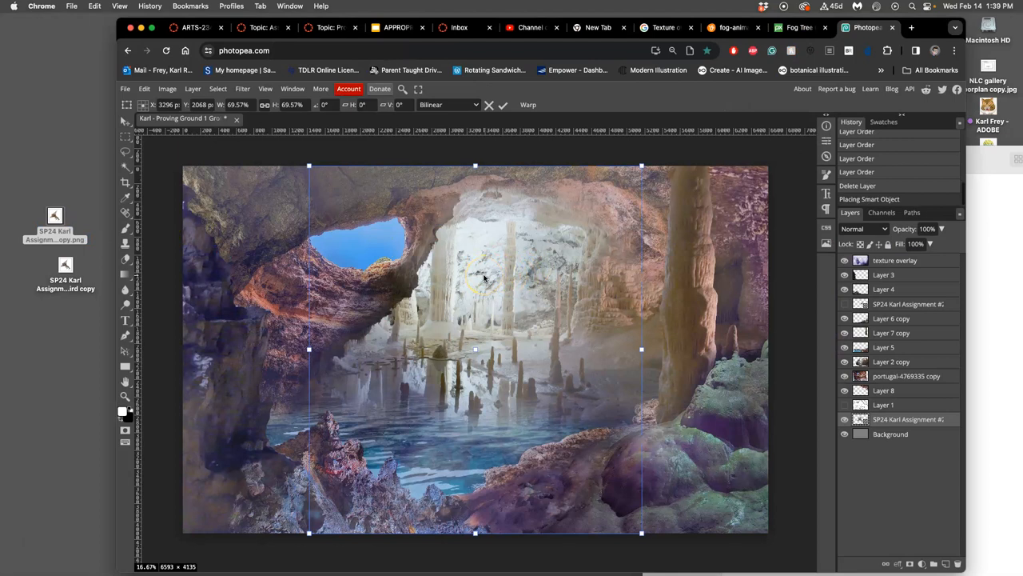
Step: Commit the placed creature and bring its layer to the top of the stack
key(Return)
key(ctrl+bracketright)
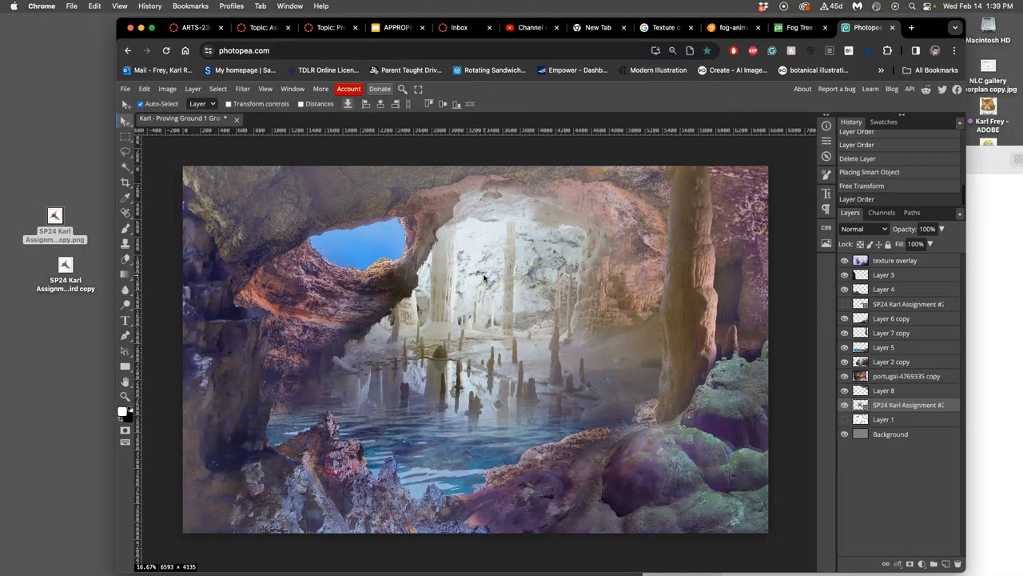
key(ctrl+bracketright)
key(ctrl+bracketright)
key(ctrl+bracketright)
key(ctrl+bracketright)
key(ctrl+bracketright)
key(ctrl+bracketright)
key(ctrl+bracketright)
key(ctrl+bracketright)
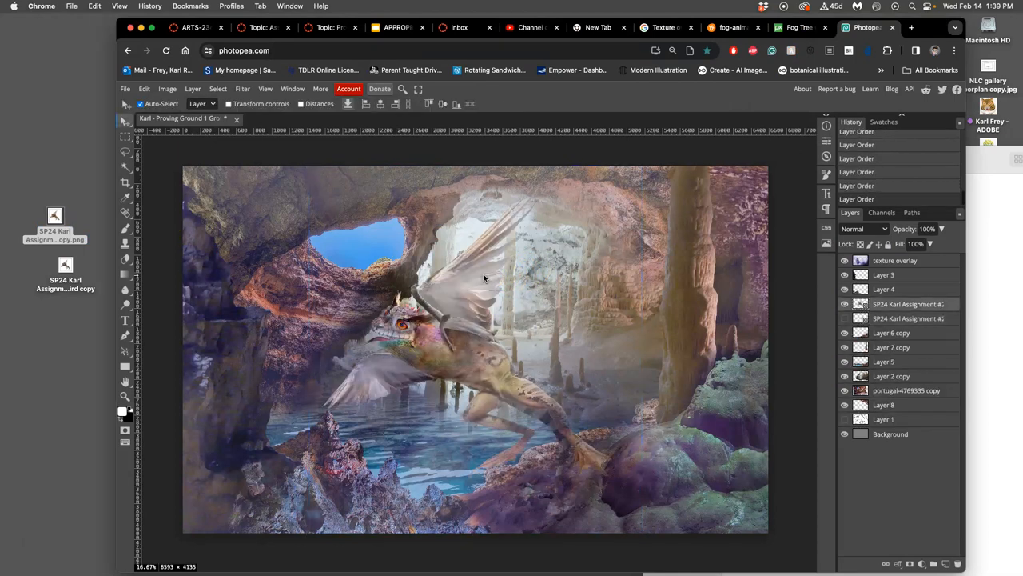
key(ctrl+bracketright)
key(ctrl+bracketright)
key(ctrl+bracketright)
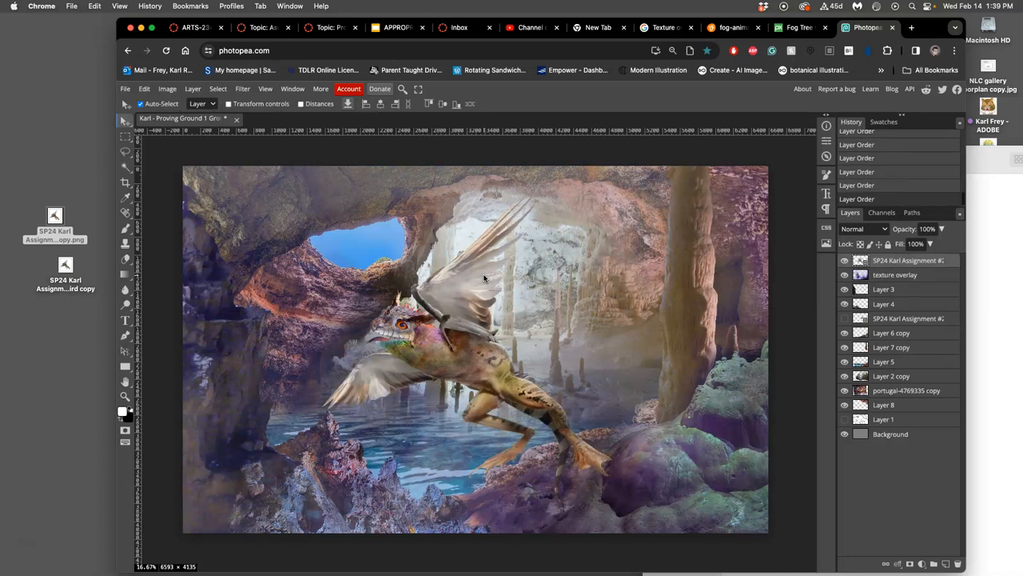
Step: Show Get Info for the 16.6 MB creature PNG and move its window aside
click(54, 219)
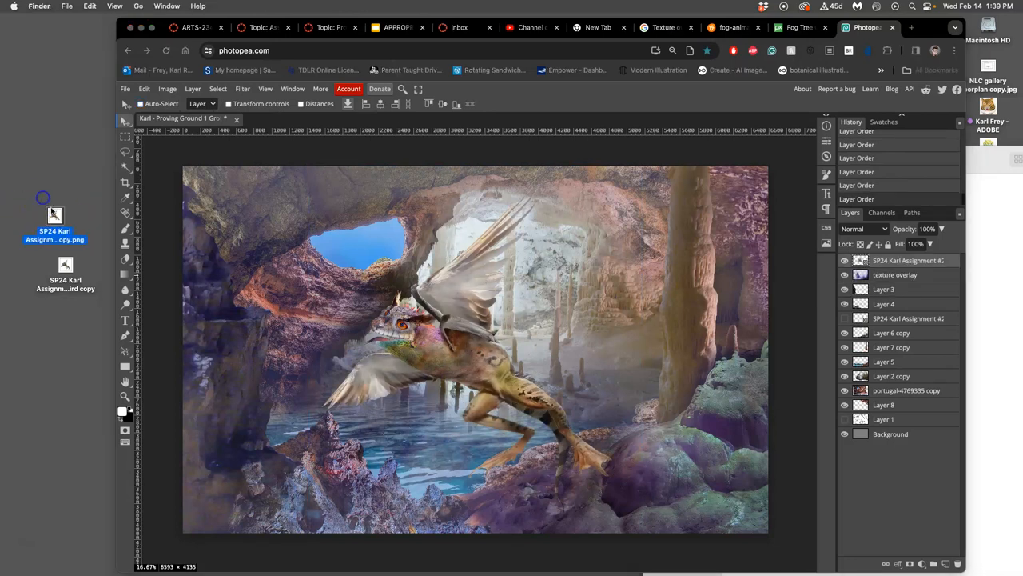
right_click(54, 219)
click(80, 264)
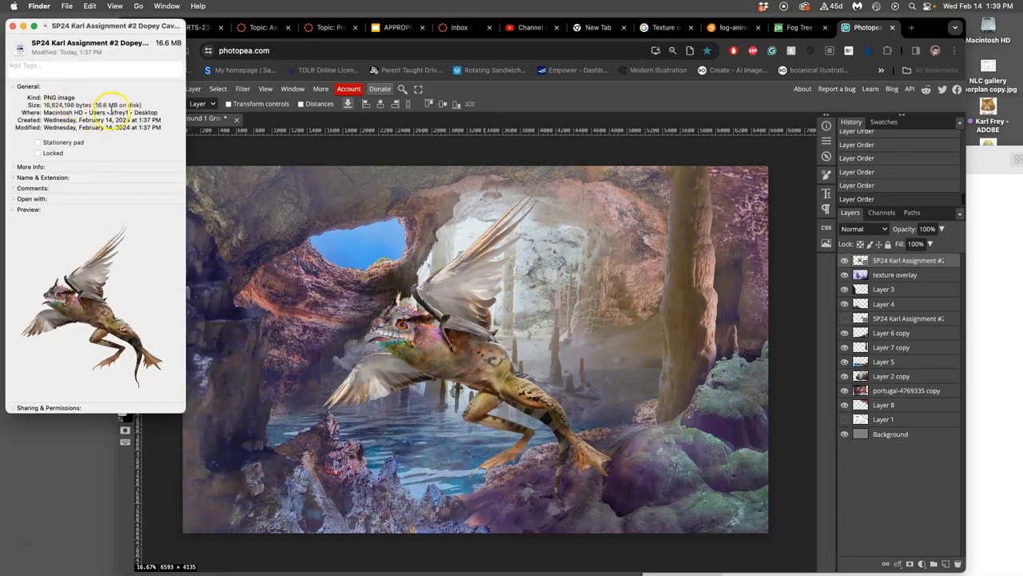
drag(50, 33, 203, 34)
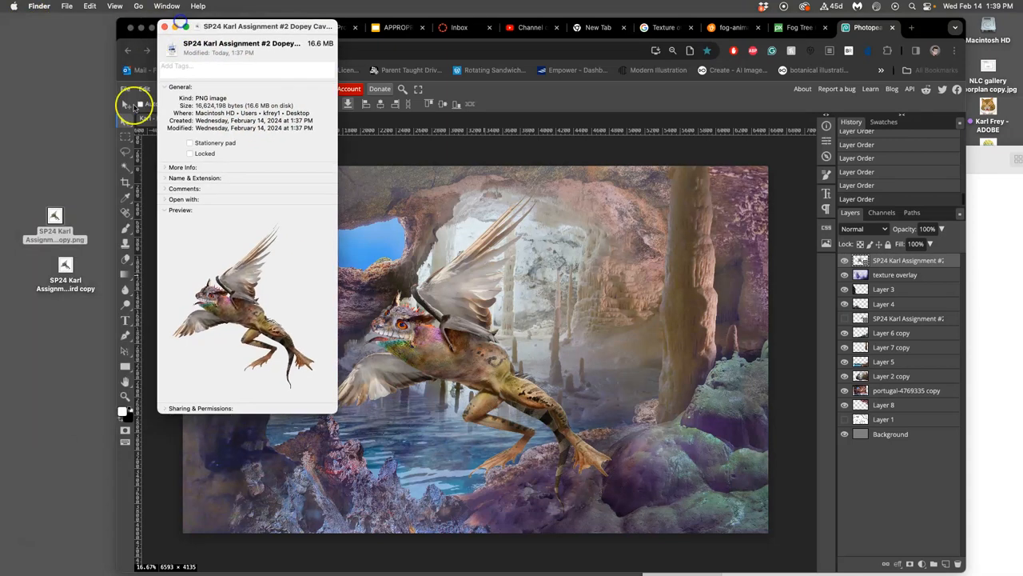
Step: Briefly preview the JPEG copy, then show its 2 MB Get Info window too
click(68, 267)
double_click(65, 267)
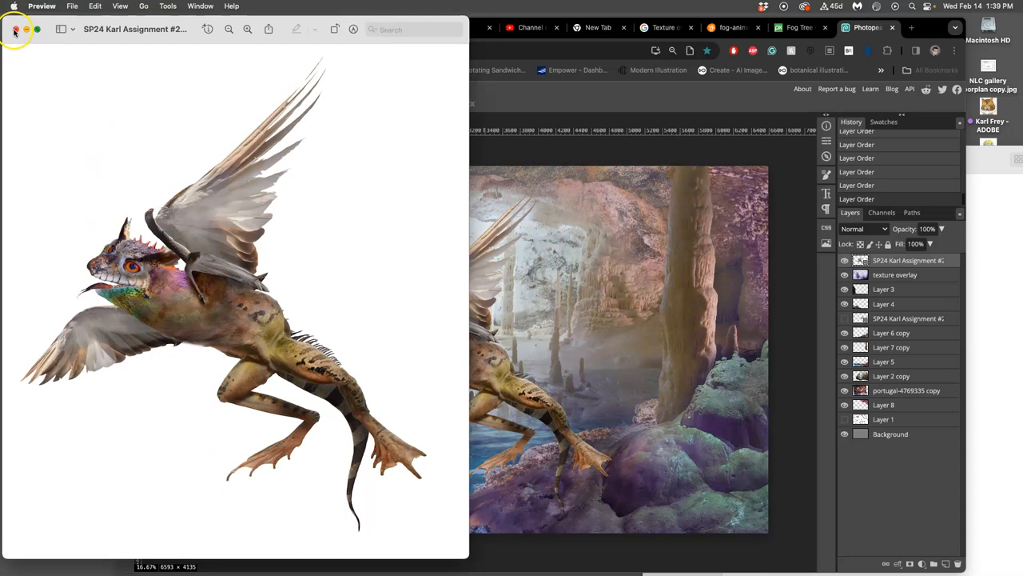
click(16, 29)
right_click(66, 267)
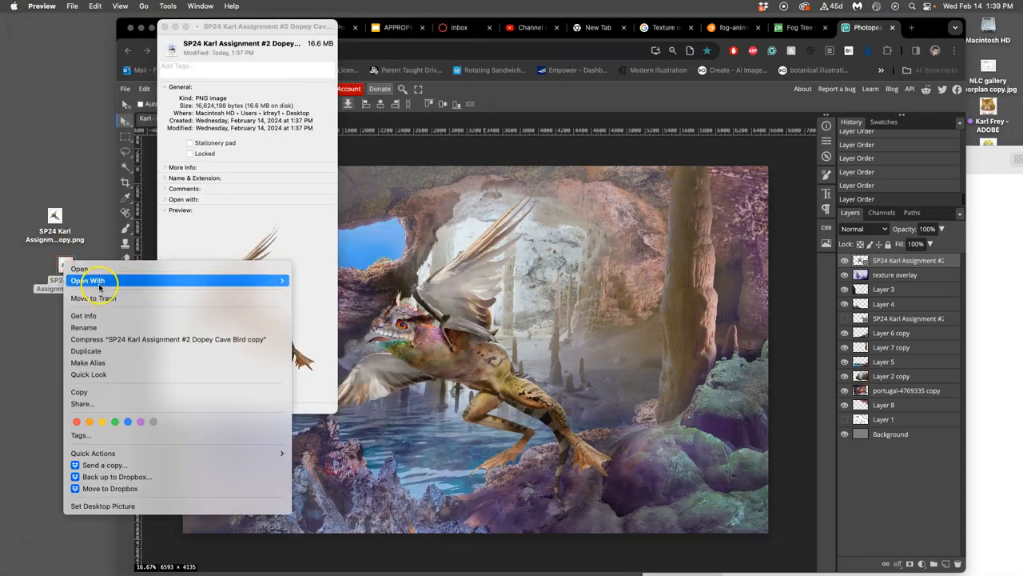
mouse_move(88, 280)
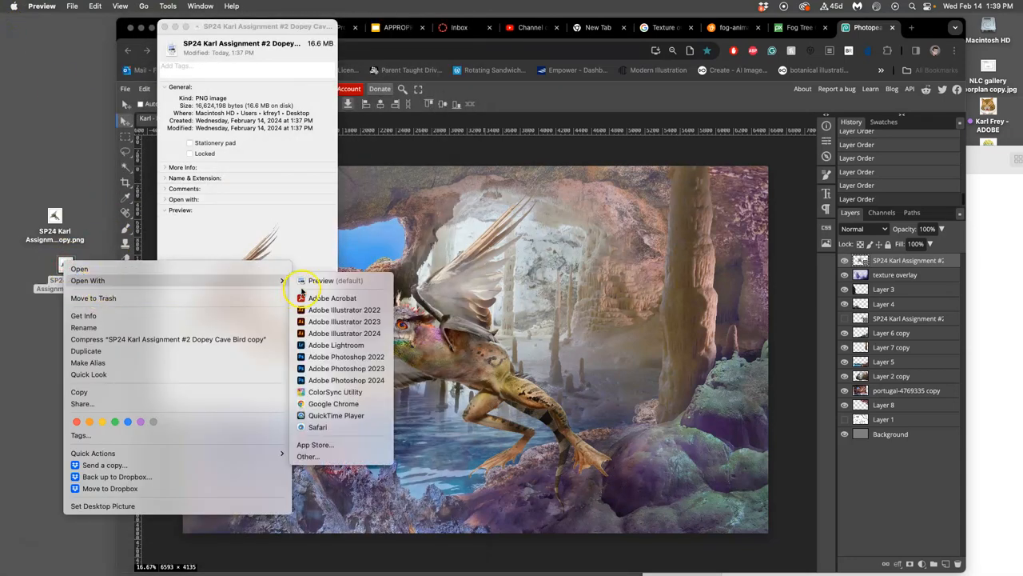
click(151, 317)
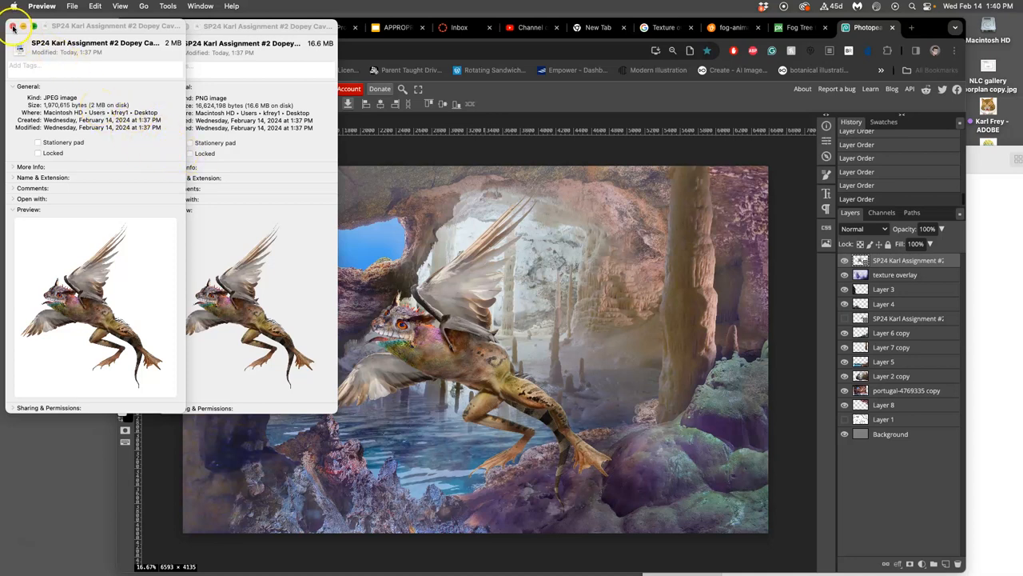
Step: Close both info windows and view the creature PNG in Preview on the right
click(14, 27)
click(164, 27)
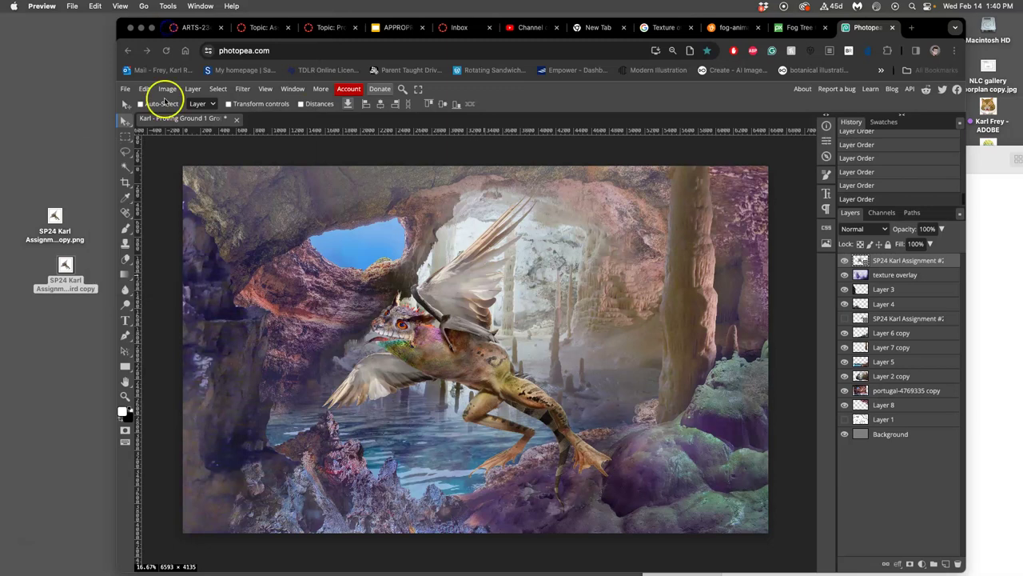
click(56, 216)
double_click(56, 216)
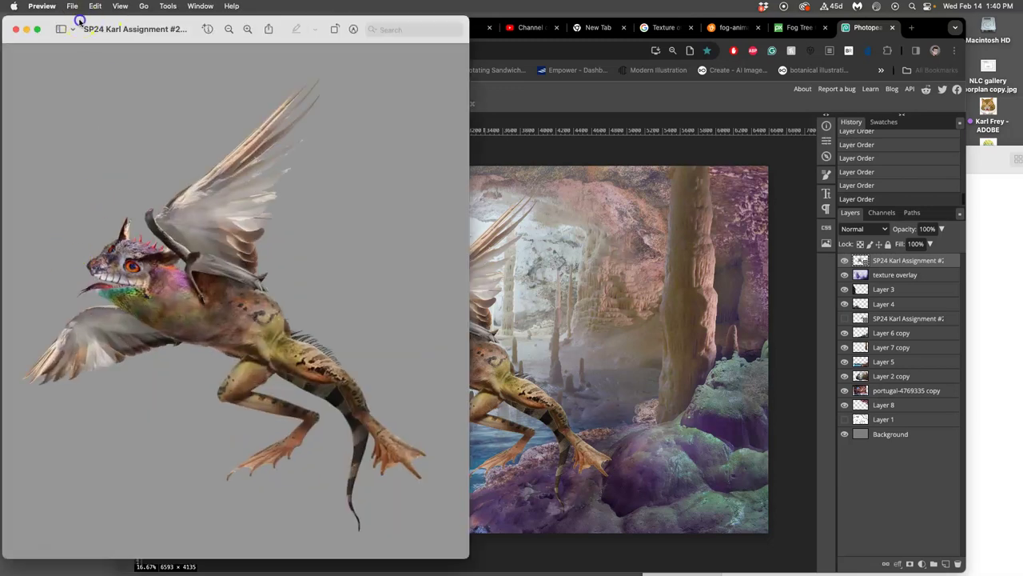
drag(128, 30, 683, 27)
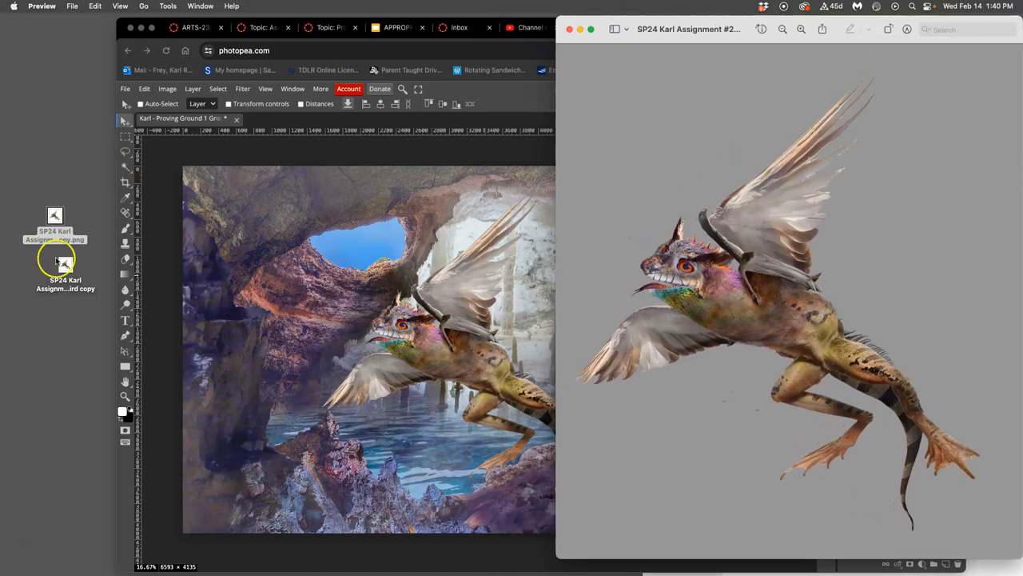
Step: View the JPEG creature copy on the left beside the PNG preview for comparison
click(64, 266)
double_click(64, 266)
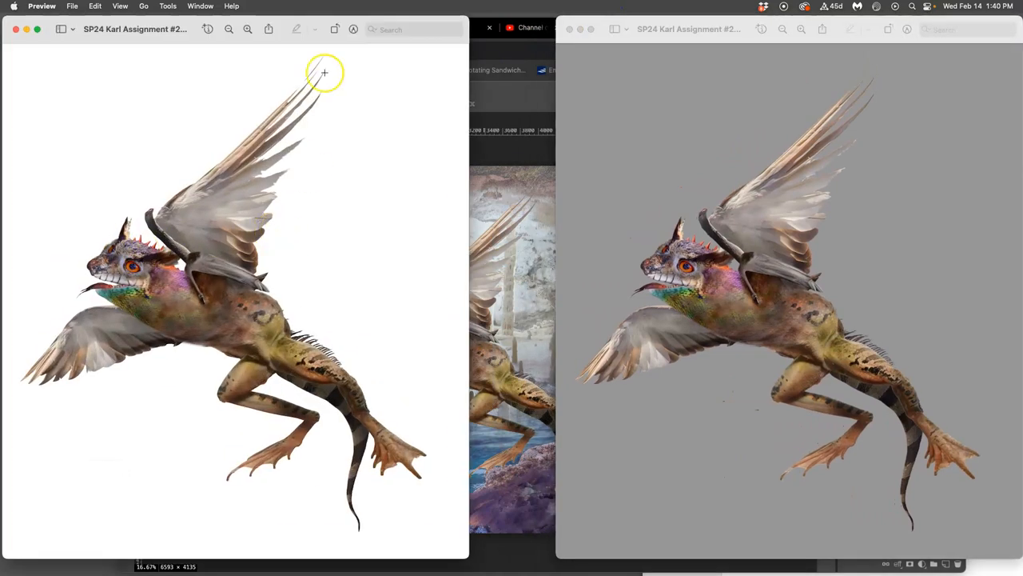
drag(189, 21, 276, 18)
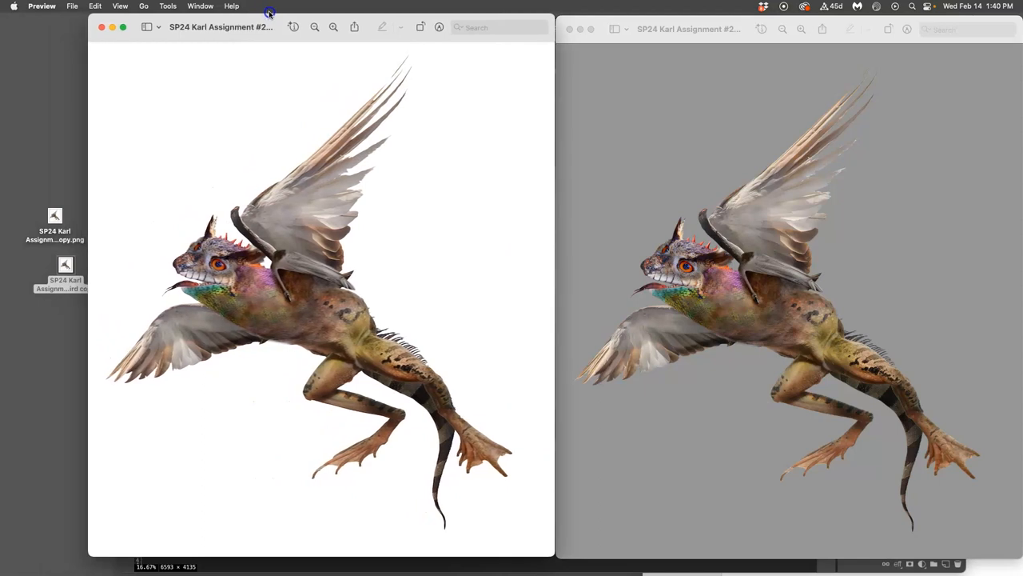
scroll(329, 212, up, 10)
scroll(276, 231, left, 10)
scroll(276, 231, up, 6)
scroll(274, 231, right, 5)
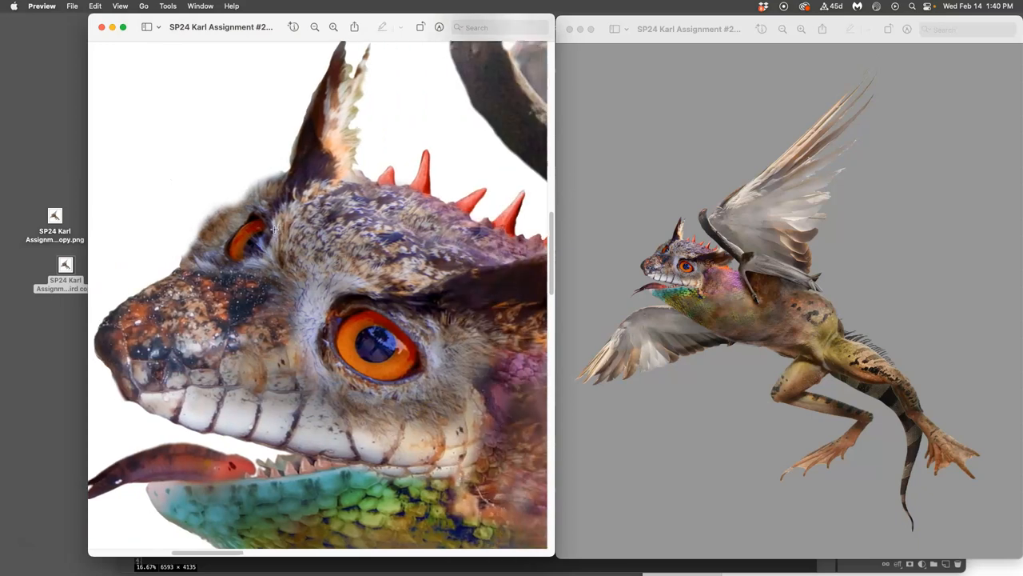
scroll(274, 230, right, 5)
click(664, 194)
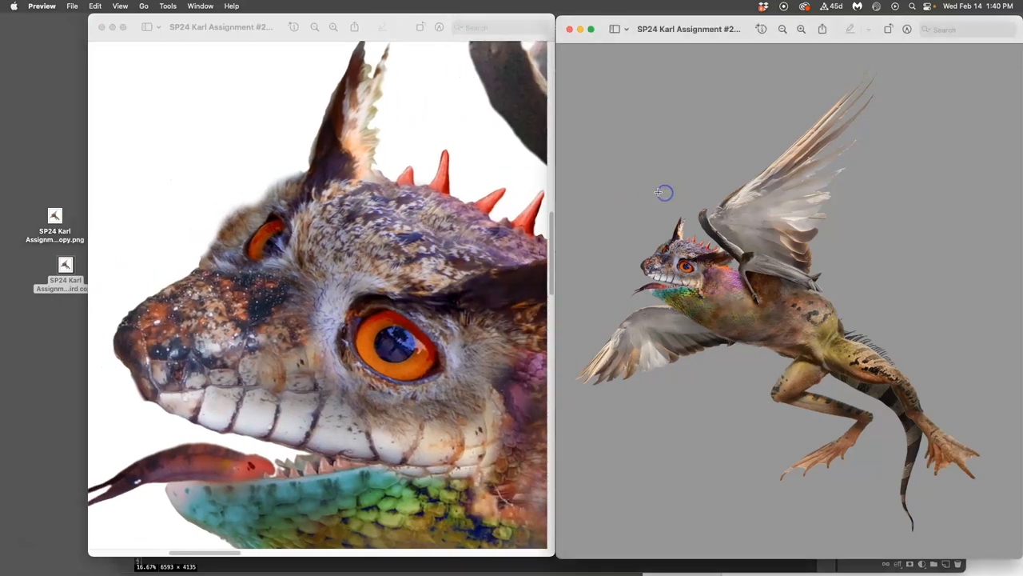
scroll(658, 192, up, 3)
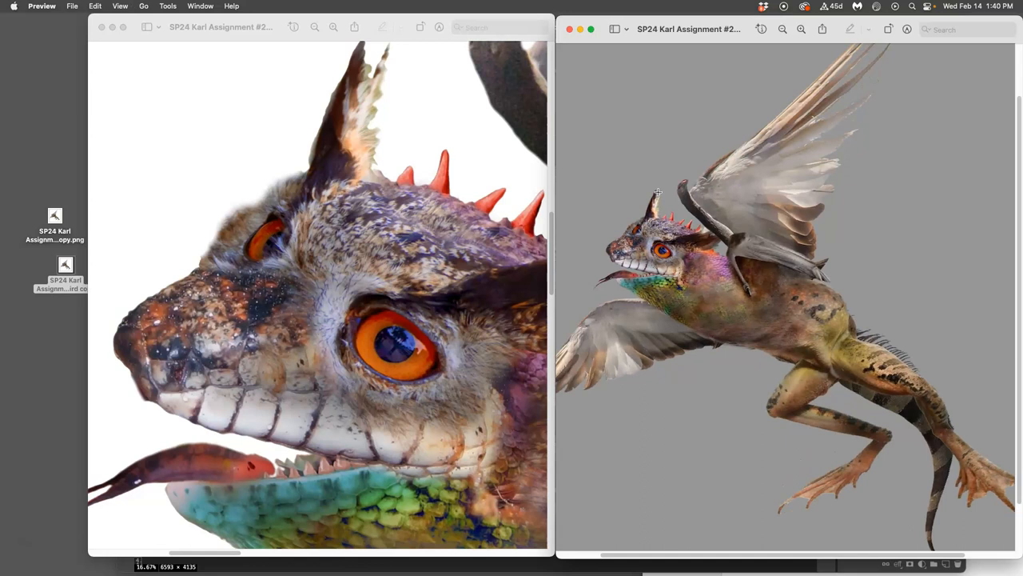
scroll(658, 191, up, 3)
scroll(658, 191, up, 3)
scroll(658, 192, up, 3)
scroll(658, 192, up, 3)
scroll(658, 192, down, 5)
scroll(658, 192, left, 5)
scroll(658, 192, up, 5)
scroll(658, 192, up, 3)
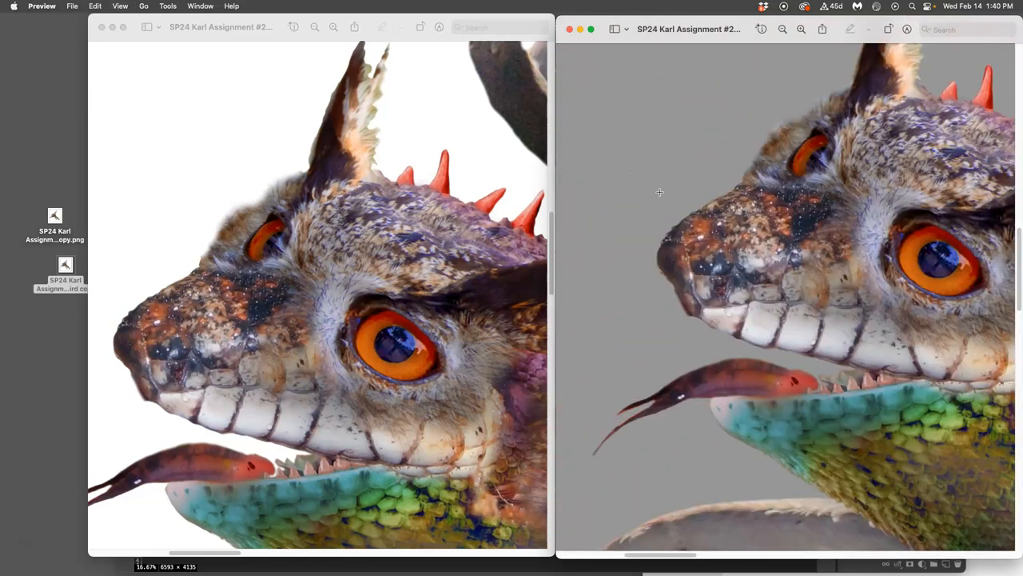
scroll(659, 192, right, 3)
click(833, 220)
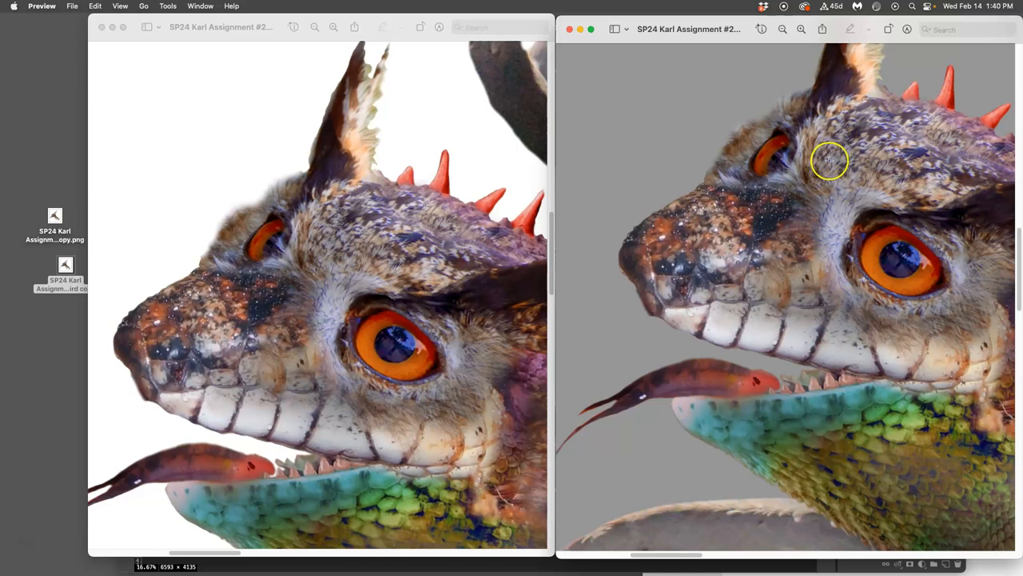
scroll(512, 283, down, 8)
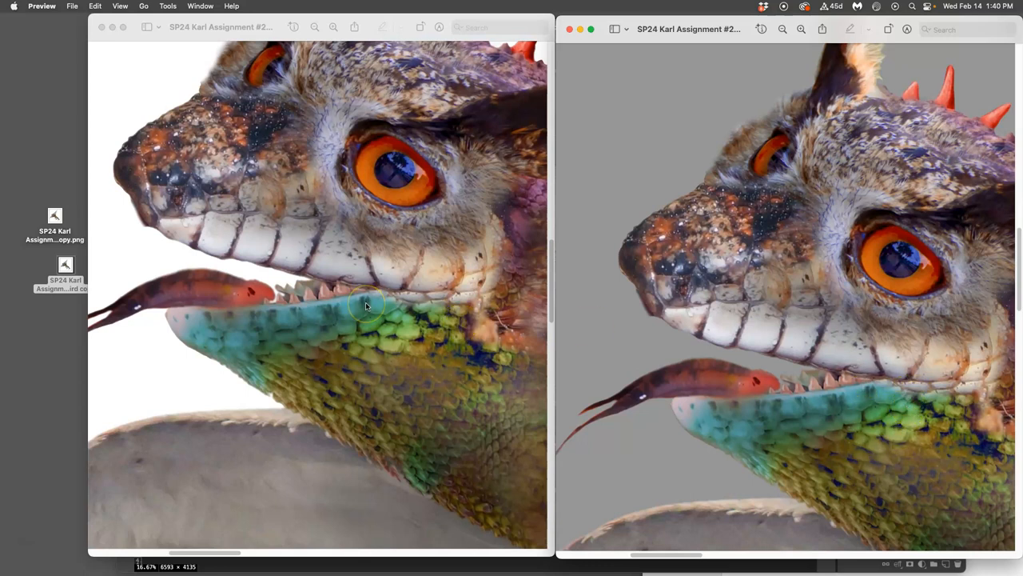
scroll(370, 301, down, 5)
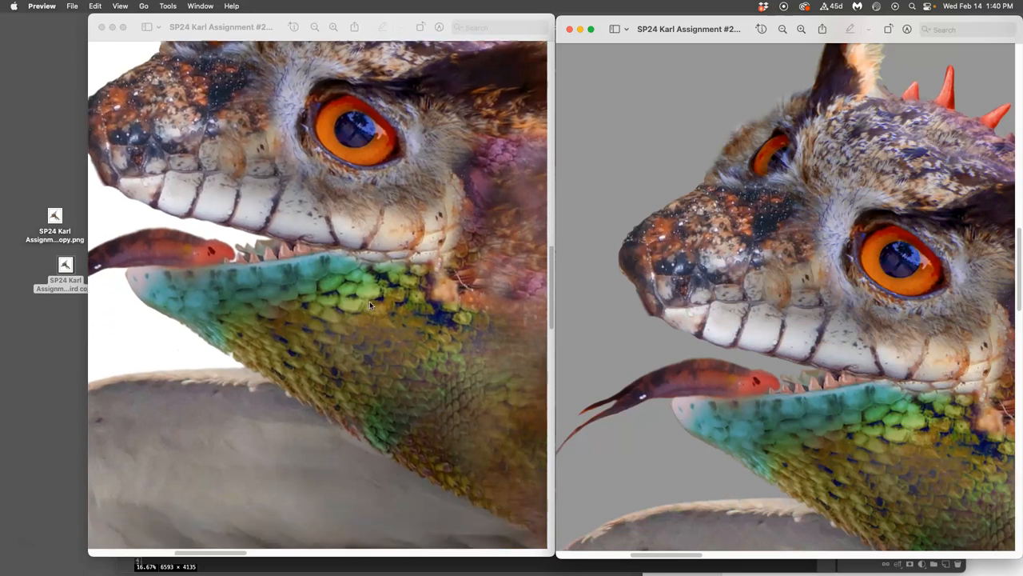
scroll(370, 301, down, 5)
scroll(745, 385, down, 5)
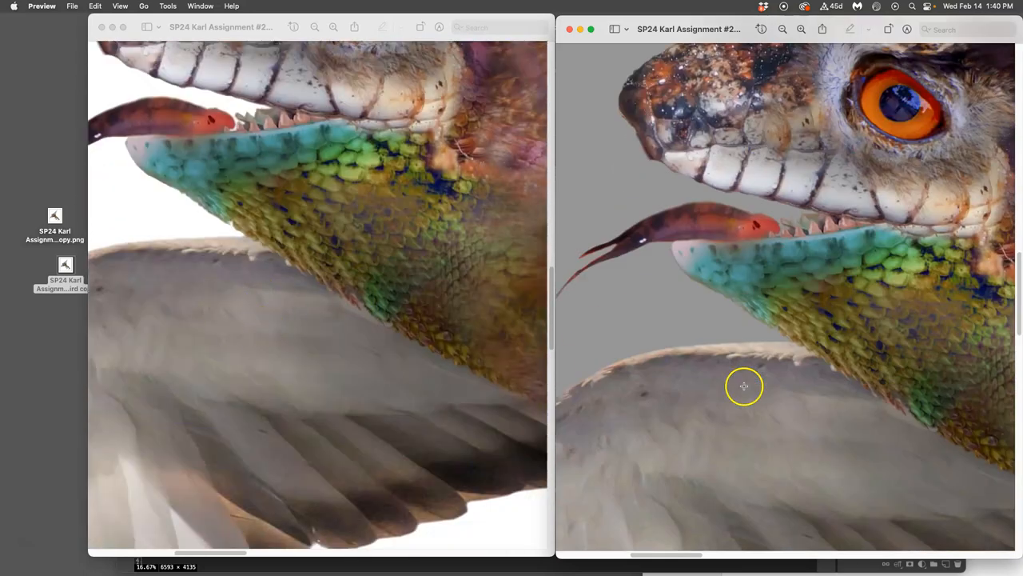
scroll(745, 385, down, 3)
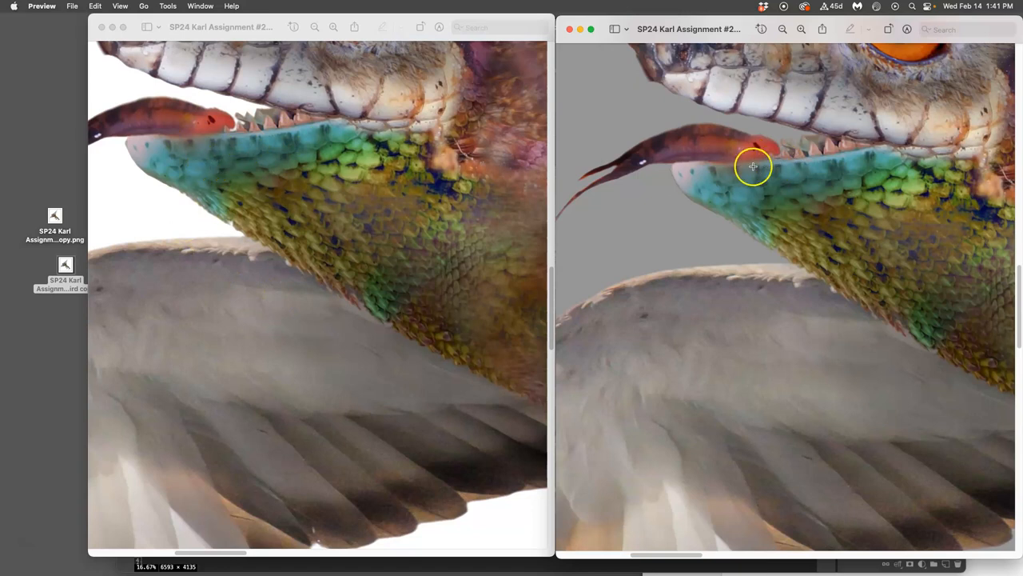
scroll(750, 168, up, 2)
scroll(750, 168, up, 4)
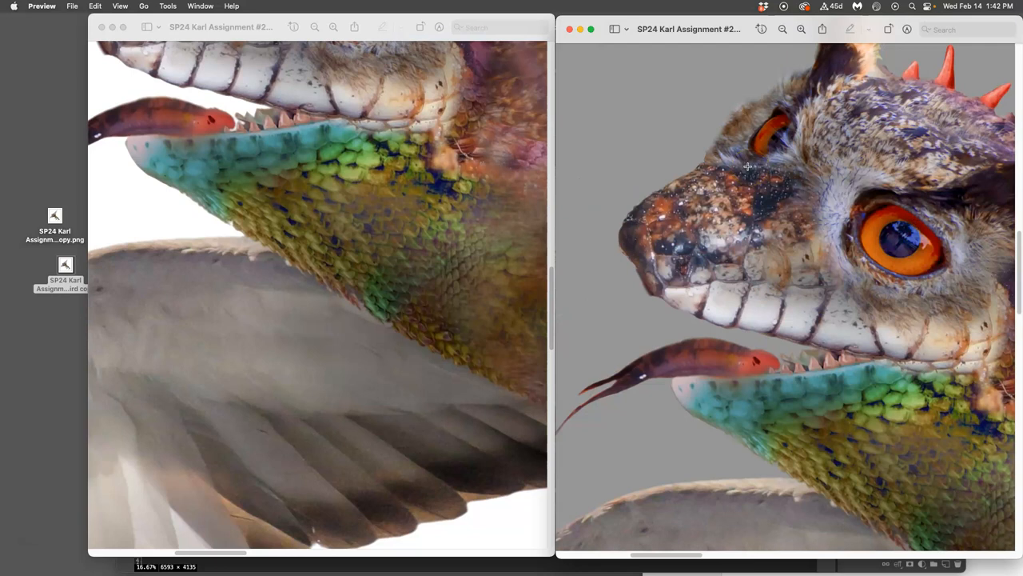
Step: Move the second creature preview aside and close it
drag(724, 29, 699, 157)
click(546, 157)
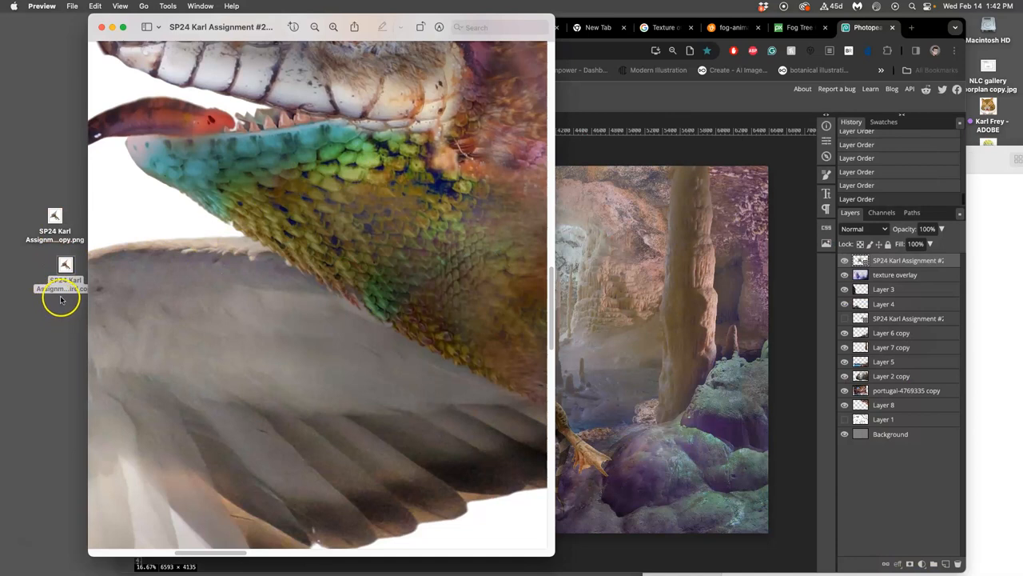
Step: Close the last preview and move both desktop creature files to the Trash
click(103, 29)
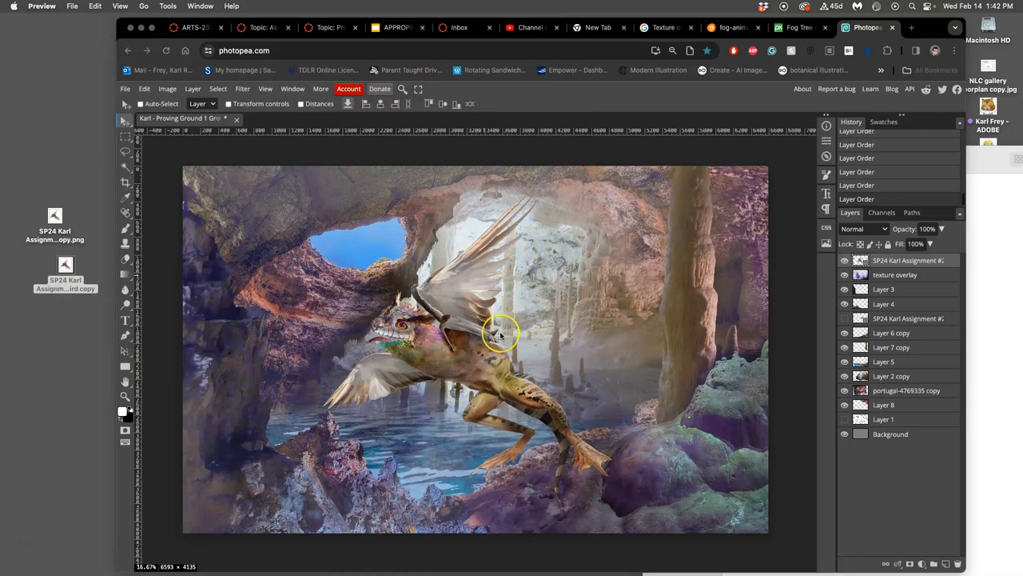
click(66, 268)
super+click(54, 217)
right_click(57, 264)
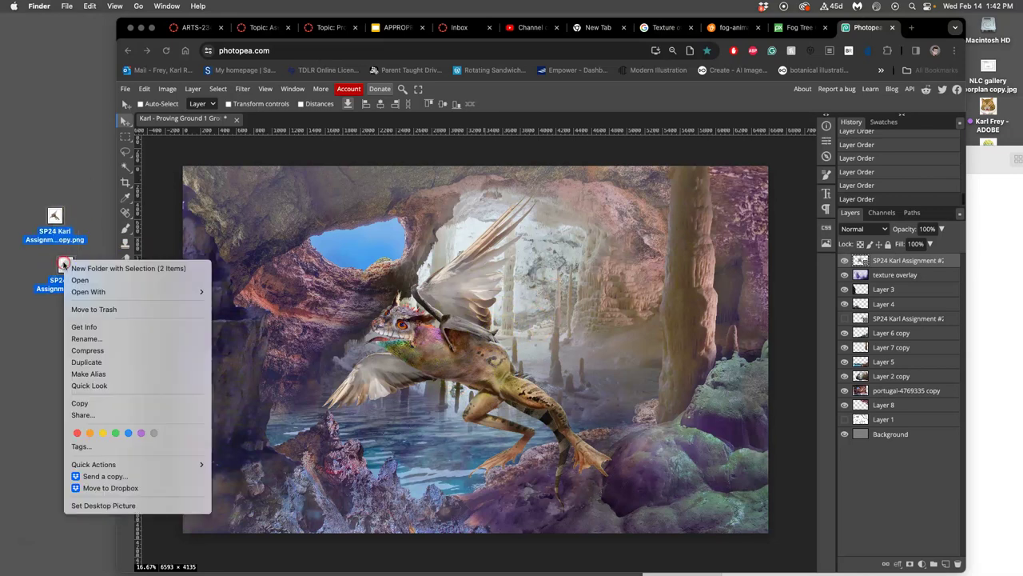
click(92, 310)
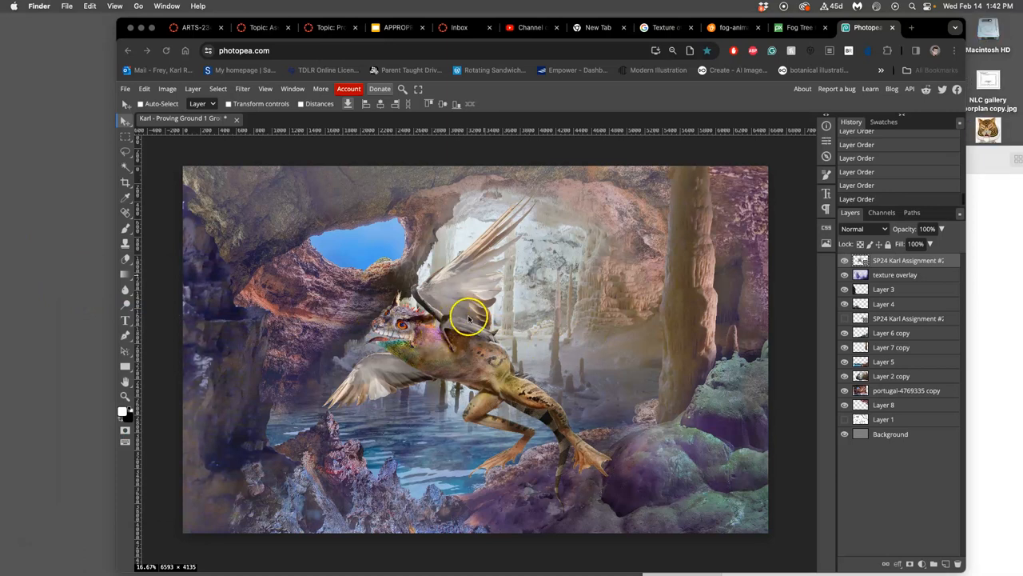
scroll(463, 316, down, 1)
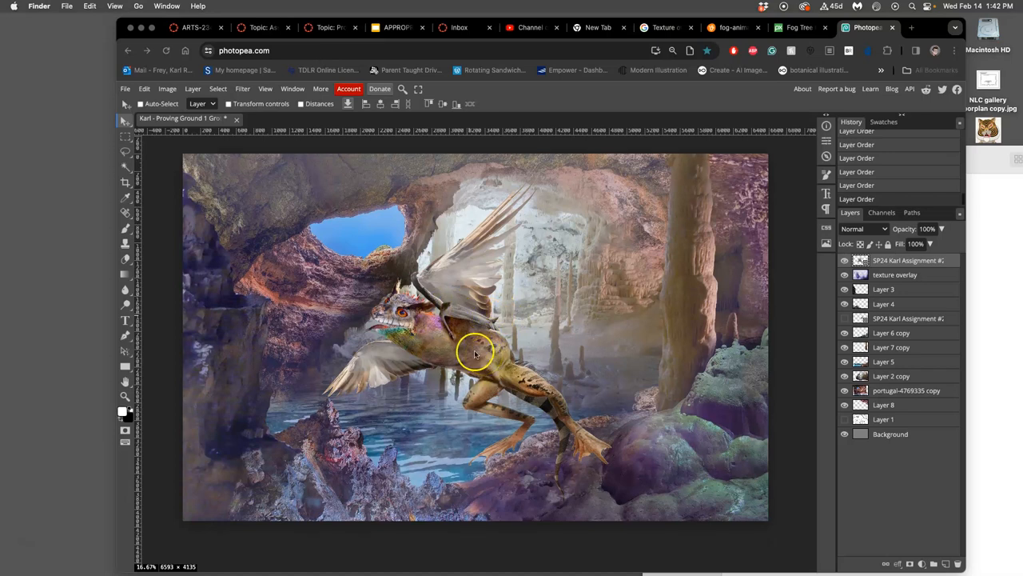
Step: Free-transform the creature: rotate it and flip it horizontally to face right
click(522, 325)
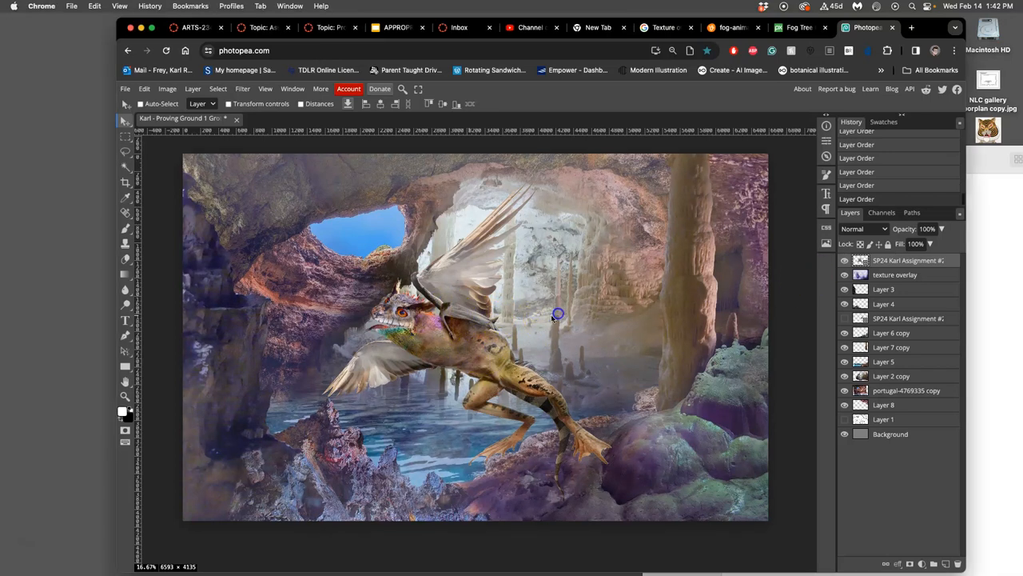
mouse_move(471, 328)
mouse_down()
mouse_move(508, 316)
mouse_move(477, 324)
mouse_up()
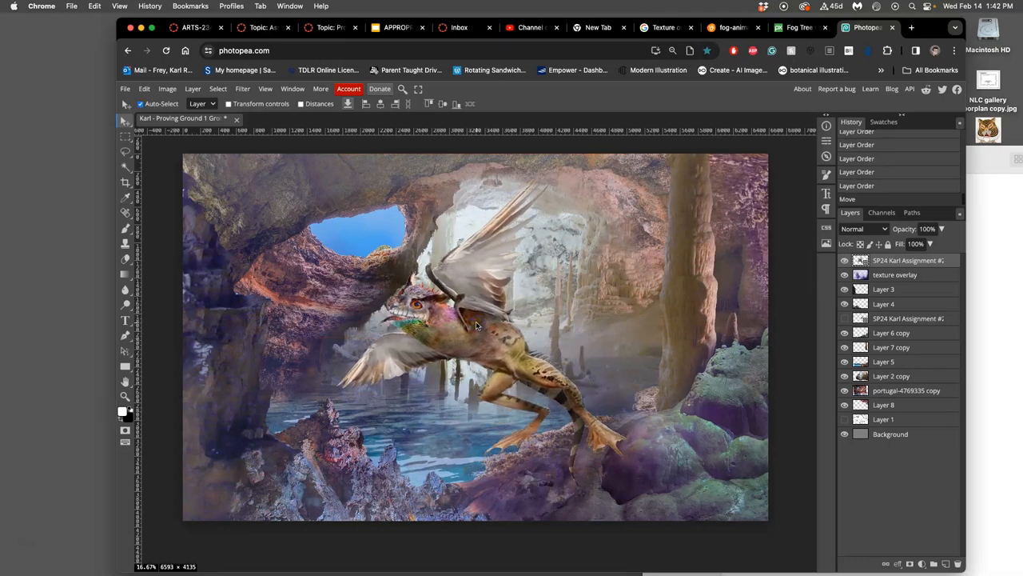
key(ctrl+t)
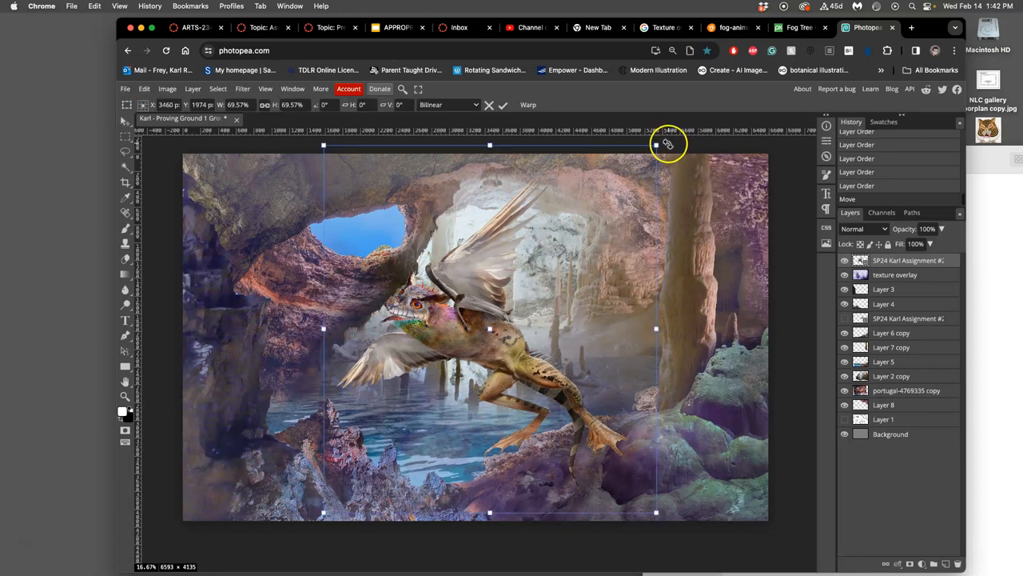
mouse_move(667, 144)
mouse_down()
mouse_move(536, 164)
mouse_move(568, 303)
mouse_up()
right_click(567, 310)
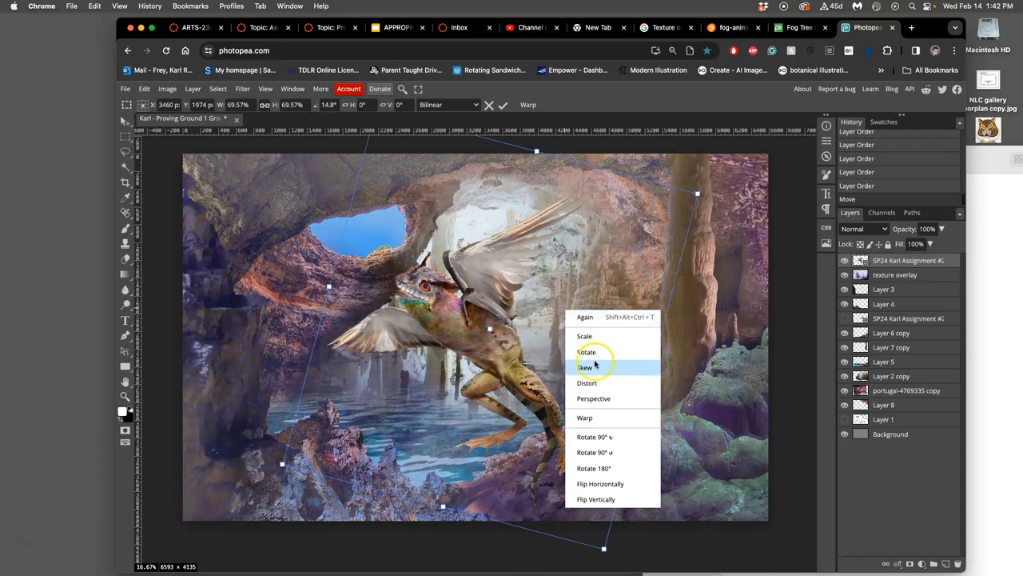
click(602, 483)
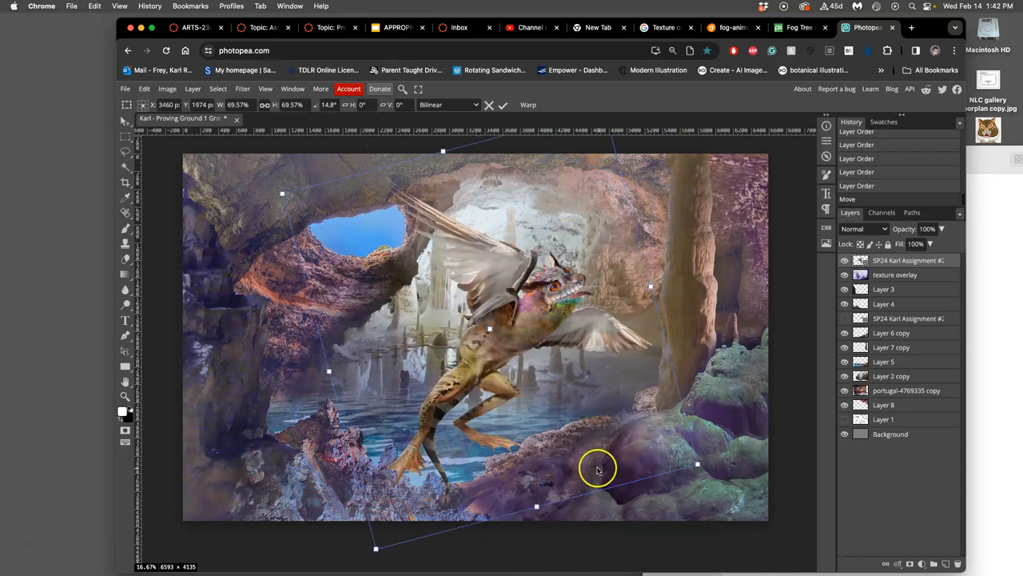
mouse_move(522, 334)
mouse_down()
mouse_move(586, 346)
mouse_move(565, 322)
mouse_up()
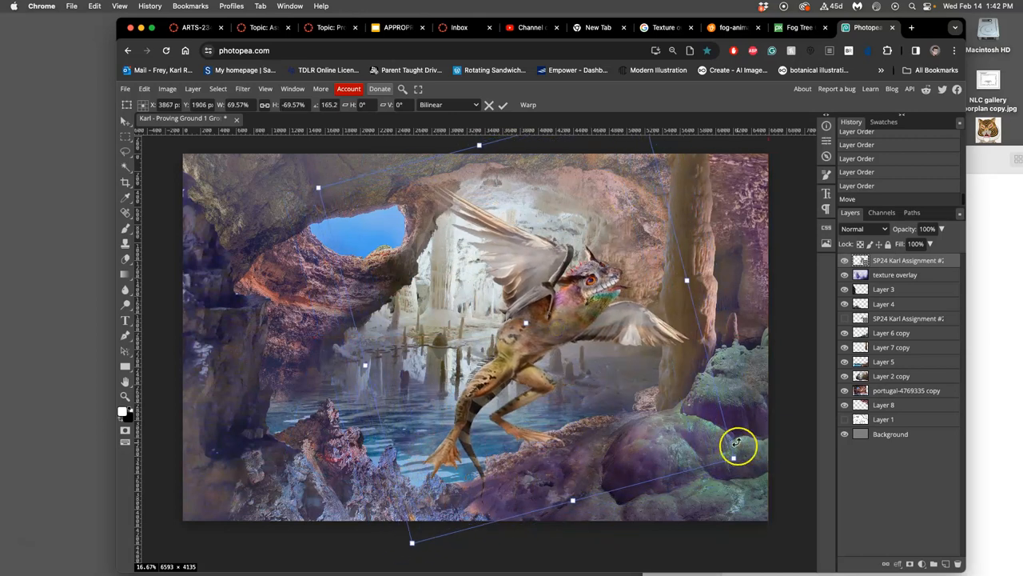
Step: Scale the creature down to about 38% and position it inside the cave opening
drag(734, 461, 727, 454)
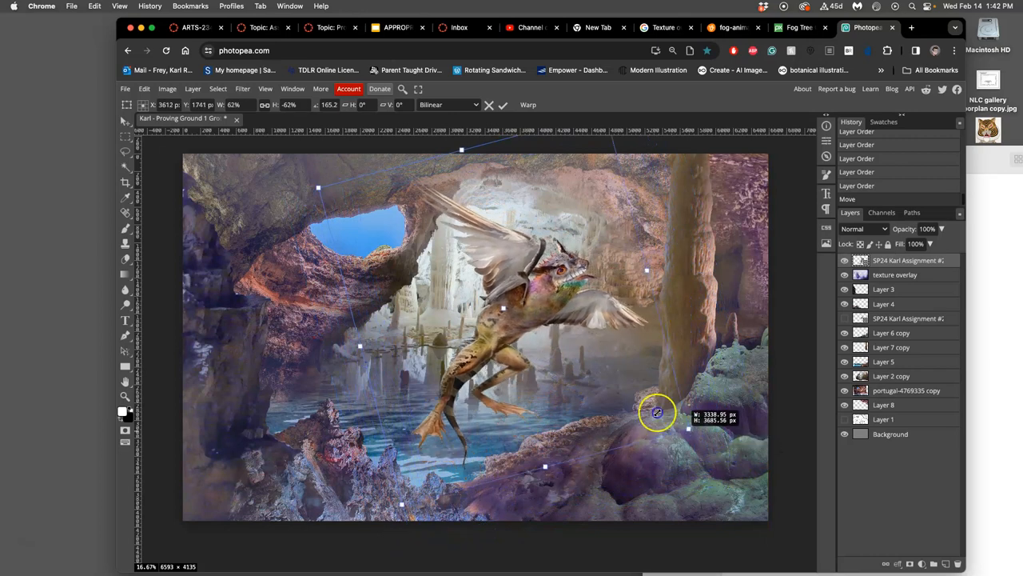
drag(644, 404, 632, 392)
drag(457, 312, 502, 380)
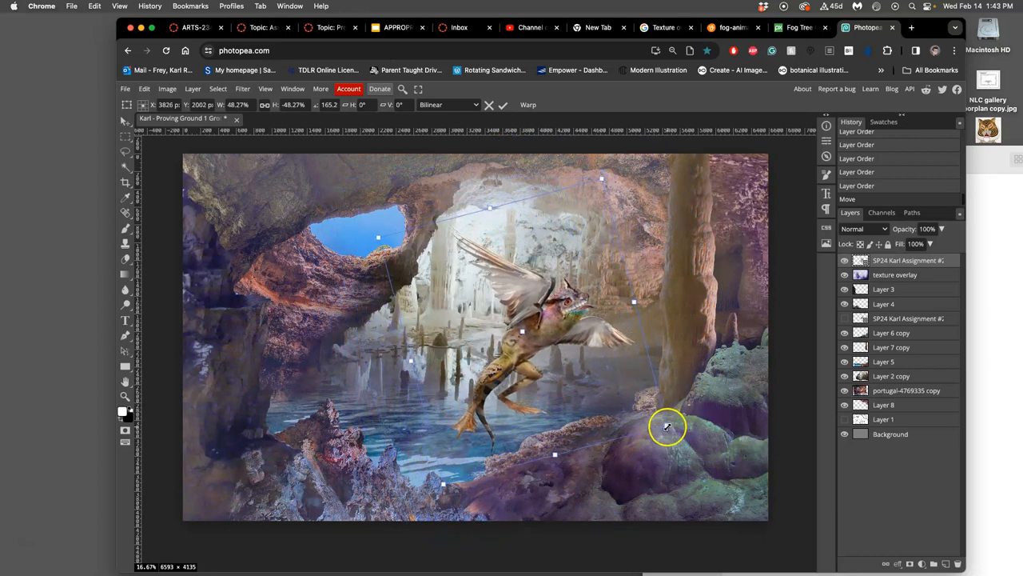
drag(667, 428, 620, 395)
drag(480, 363, 479, 357)
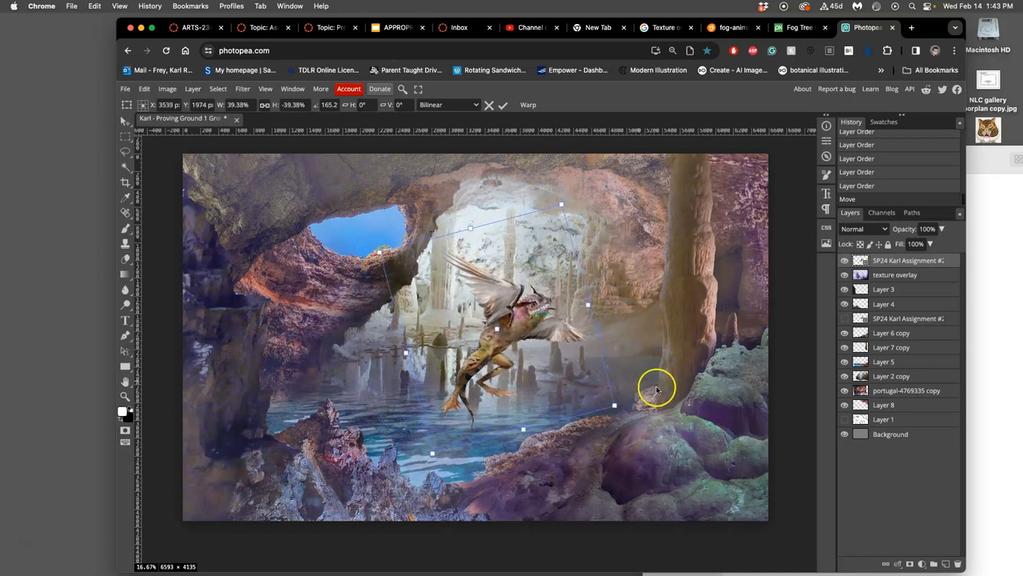
drag(614, 406, 602, 398)
drag(480, 357, 501, 361)
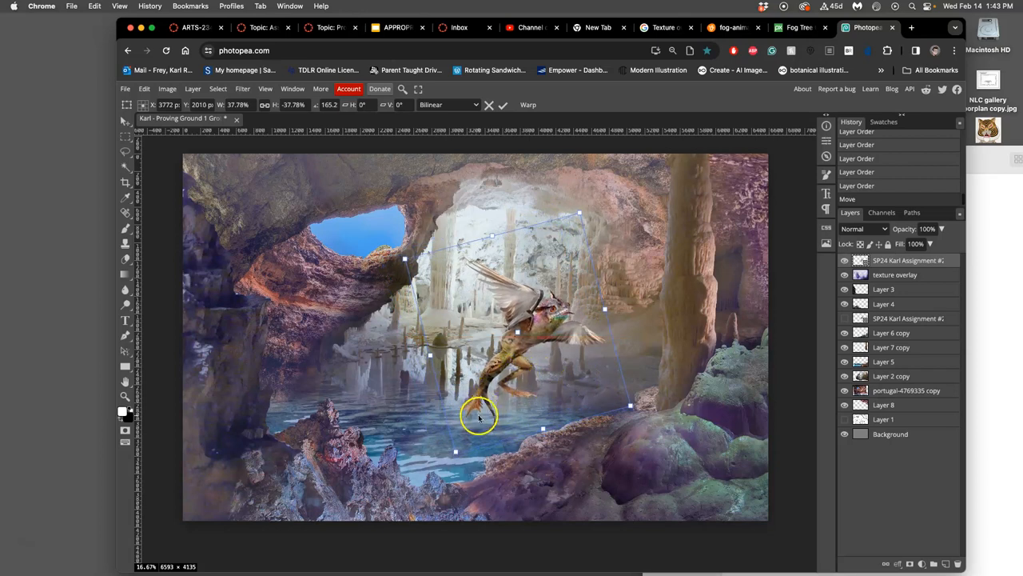
drag(544, 330, 541, 337)
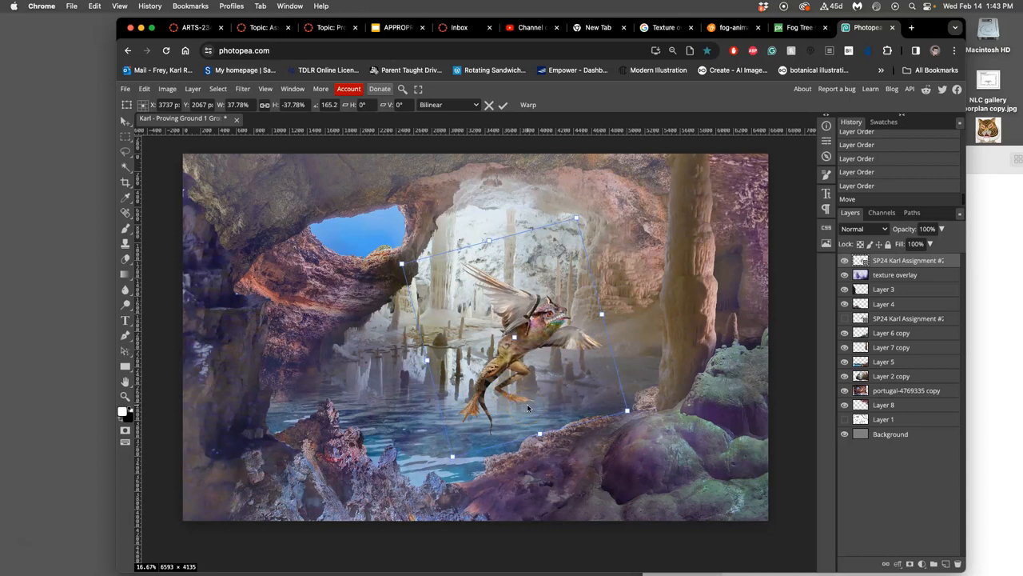
mouse_move(527, 404)
mouse_down()
mouse_move(508, 364)
mouse_move(470, 366)
mouse_up()
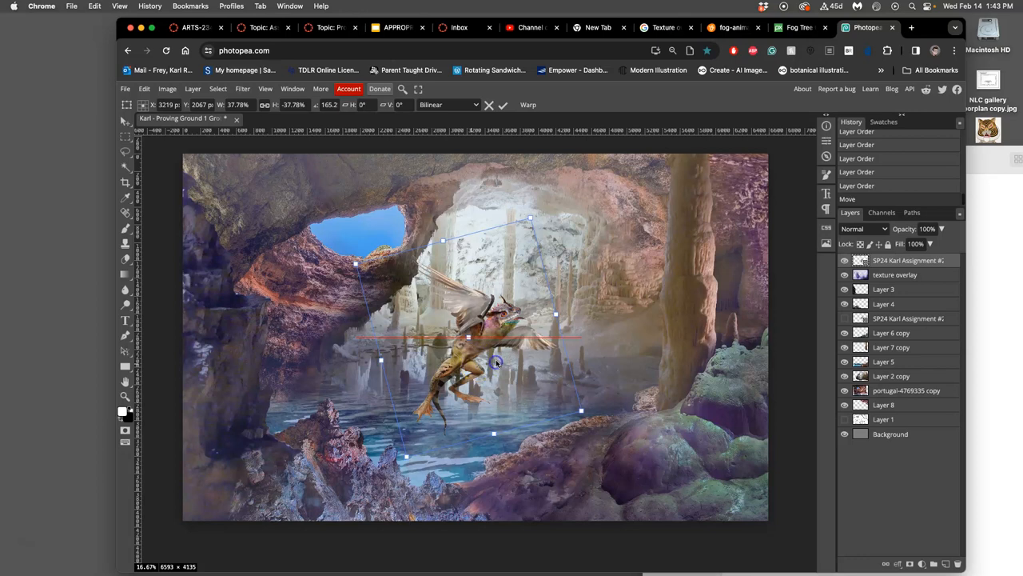
Step: Commit the resize and shift the creature left and slightly down above the water
key(Return)
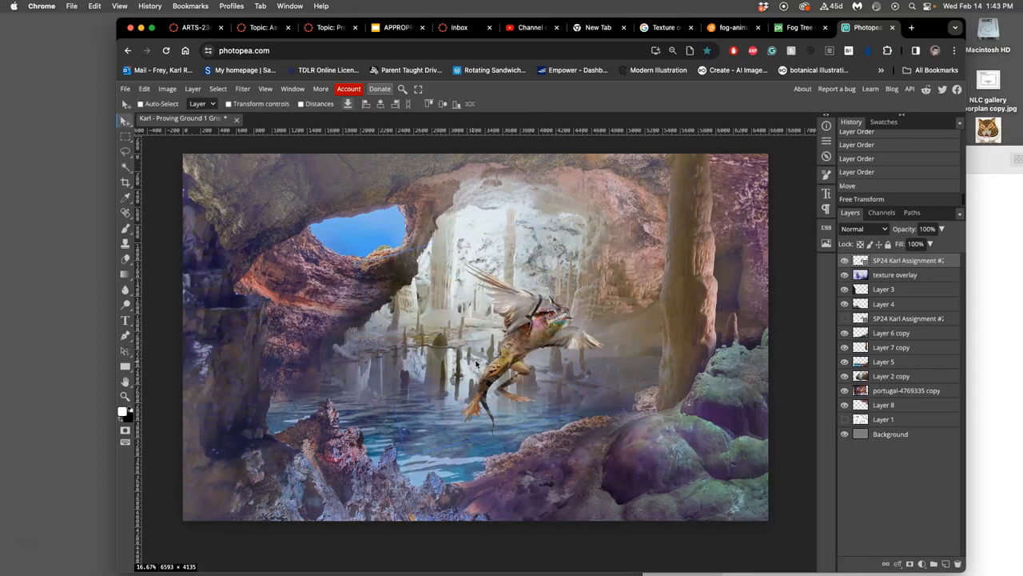
drag(480, 344, 414, 351)
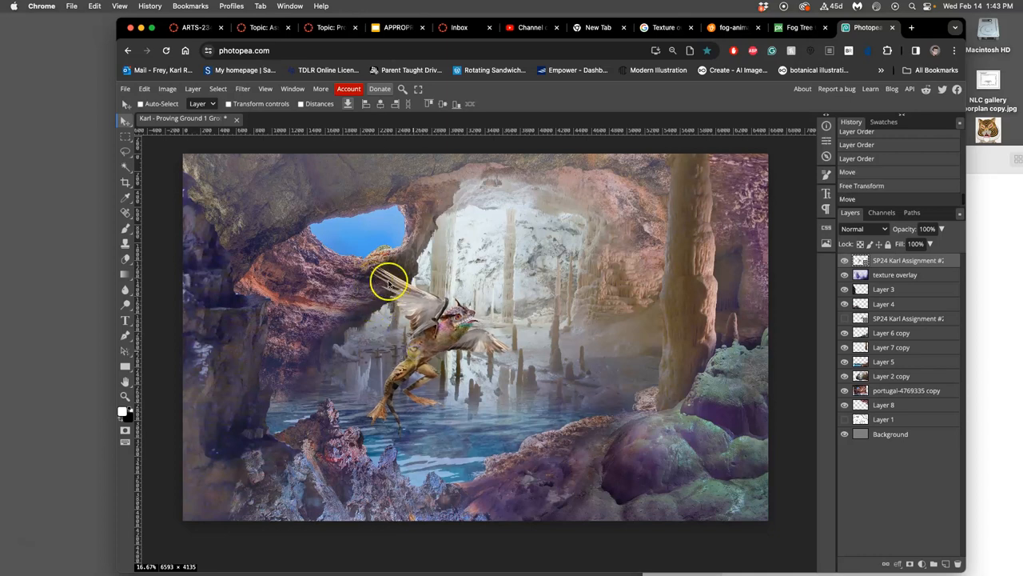
drag(418, 334, 415, 349)
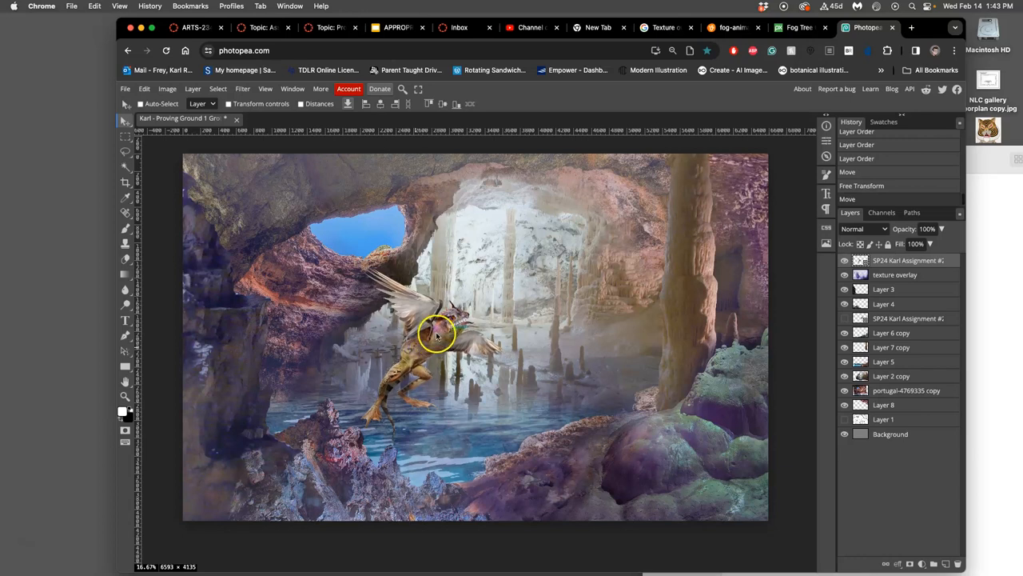
drag(436, 334, 456, 336)
Step: Free-transform the creature with Distort, stretching its top corner up-right into a leaning pose and moving it down-left
key(ctrl+t)
right_click(467, 318)
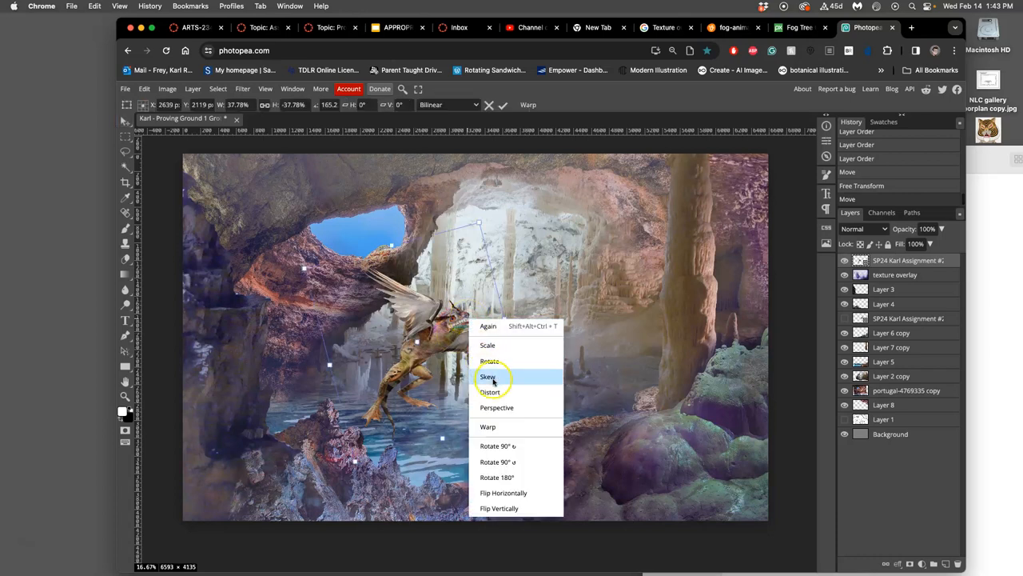
click(506, 392)
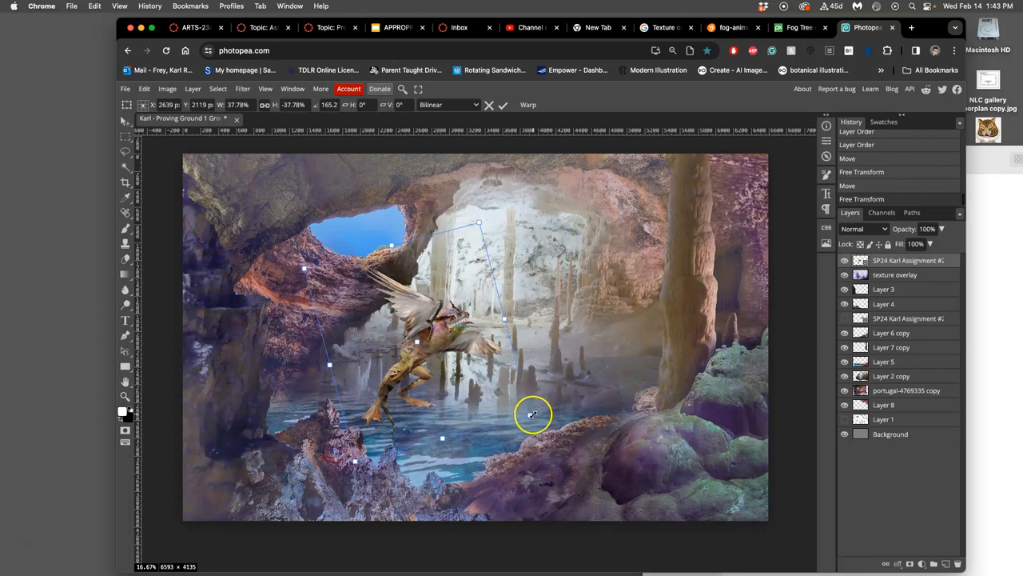
drag(532, 415, 539, 416)
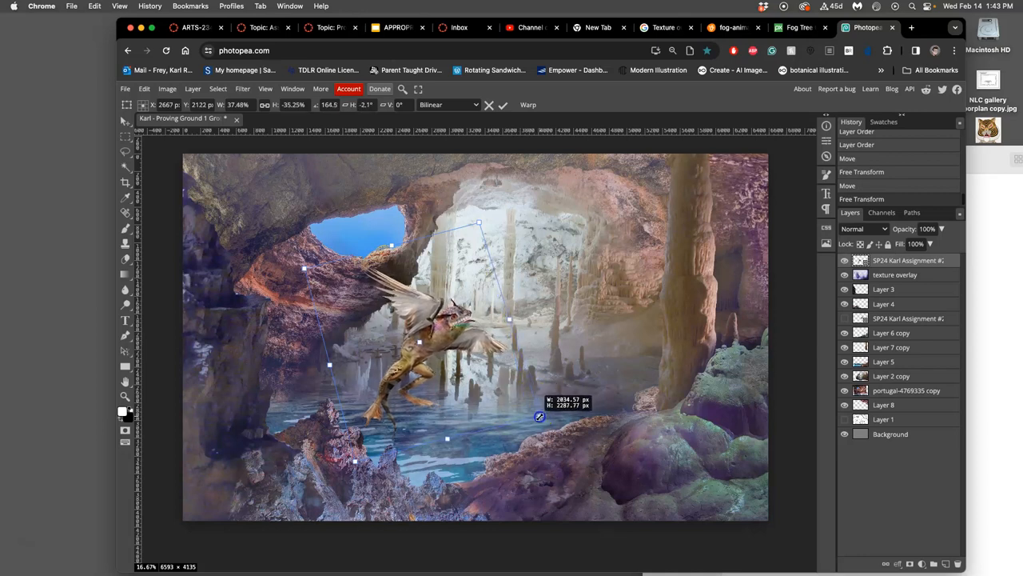
mouse_move(477, 222)
mouse_down()
mouse_move(496, 205)
mouse_move(489, 188)
mouse_up()
drag(460, 313, 460, 316)
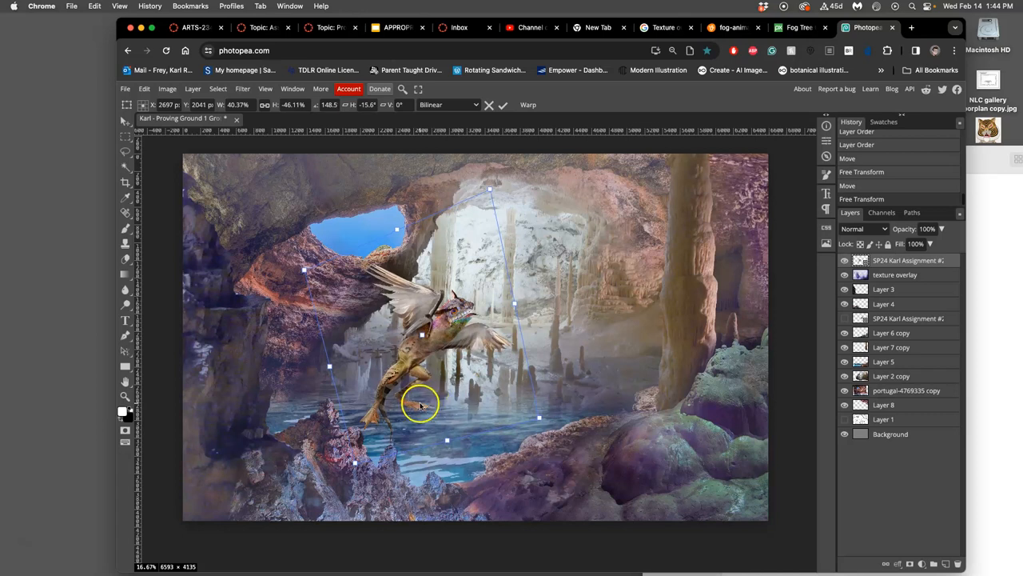
mouse_move(418, 383)
mouse_down()
mouse_move(411, 406)
mouse_move(408, 395)
mouse_up()
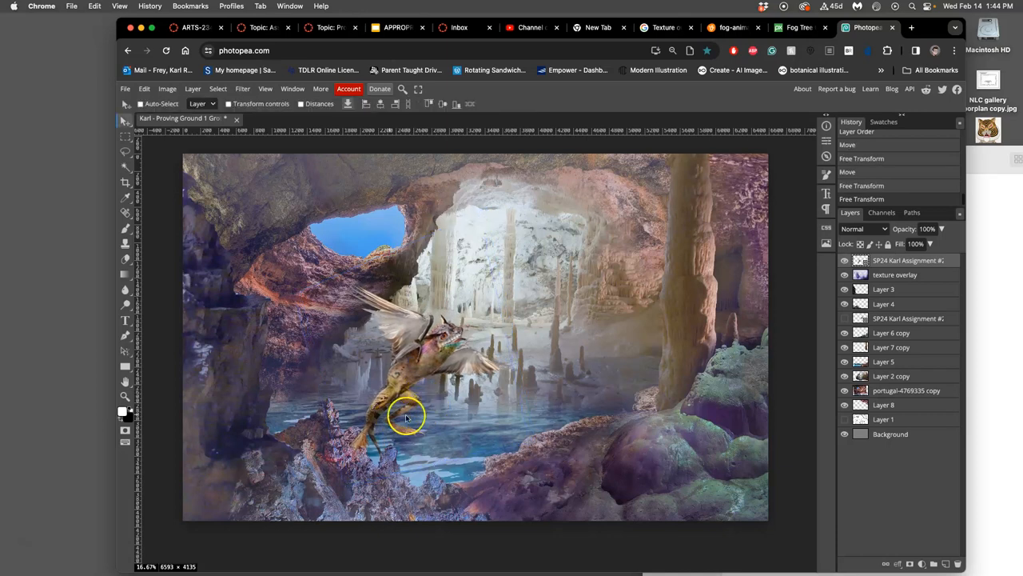
Step: Commit the distortion and send the creature layer four places down, below the texture overlay, Layer 3, Layer 4 and Layer 6 copy
key(Return)
key(ctrl+bracketleft)
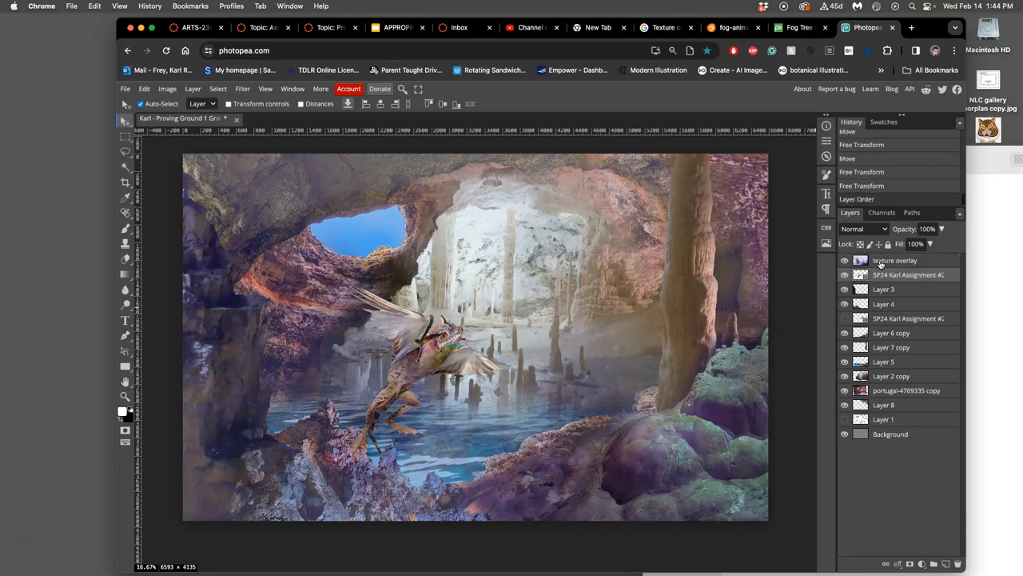
key(ctrl+bracketleft)
key(ctrl+bracketleft)
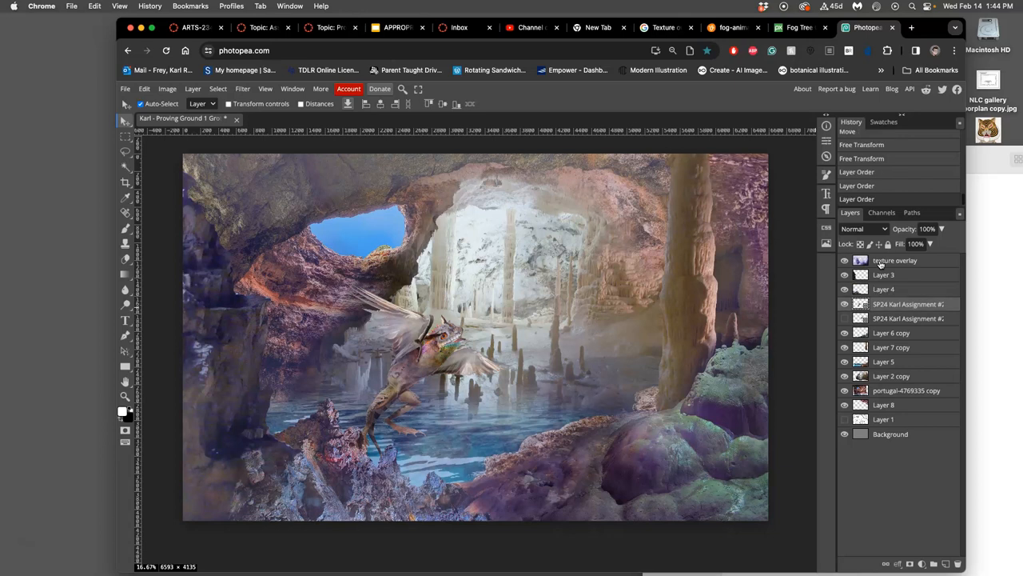
key(ctrl+bracketleft)
key(ctrl+bracketleft)
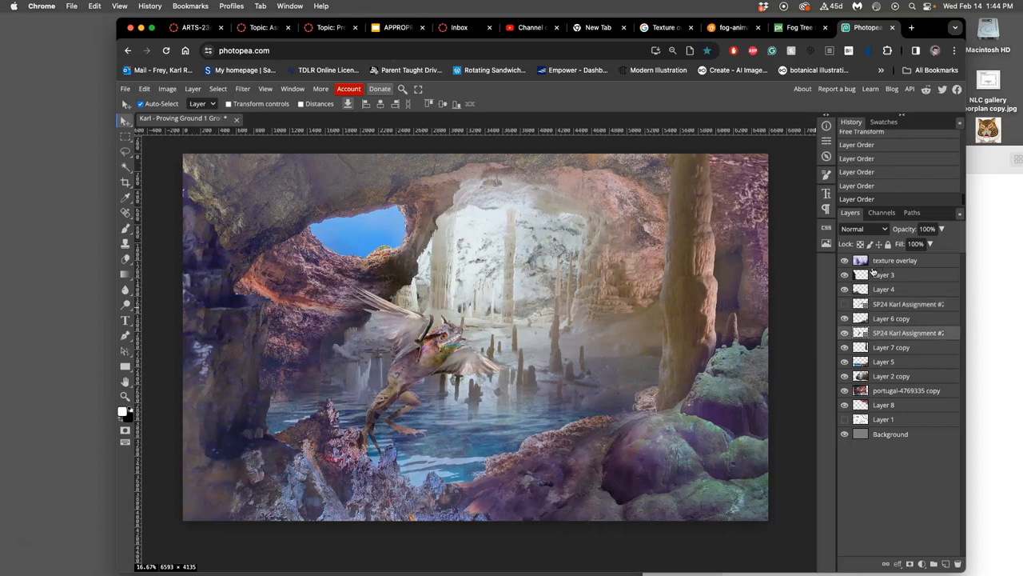
key(ctrl+bracketleft)
key(ctrl+bracketleft)
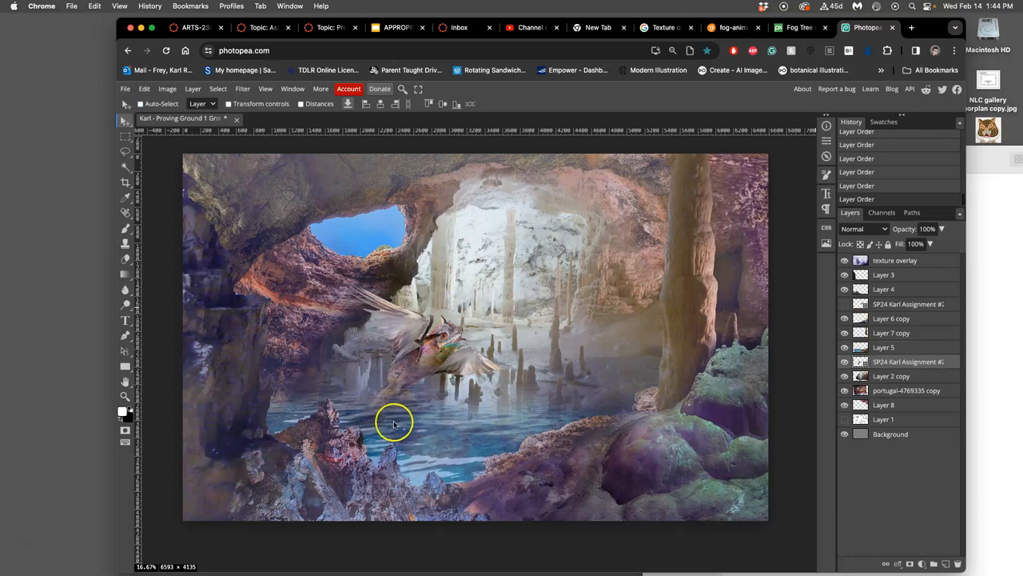
Step: Bring the creature layer forward two places so it sits above Layer 7 copy
key(ctrl+bracketright)
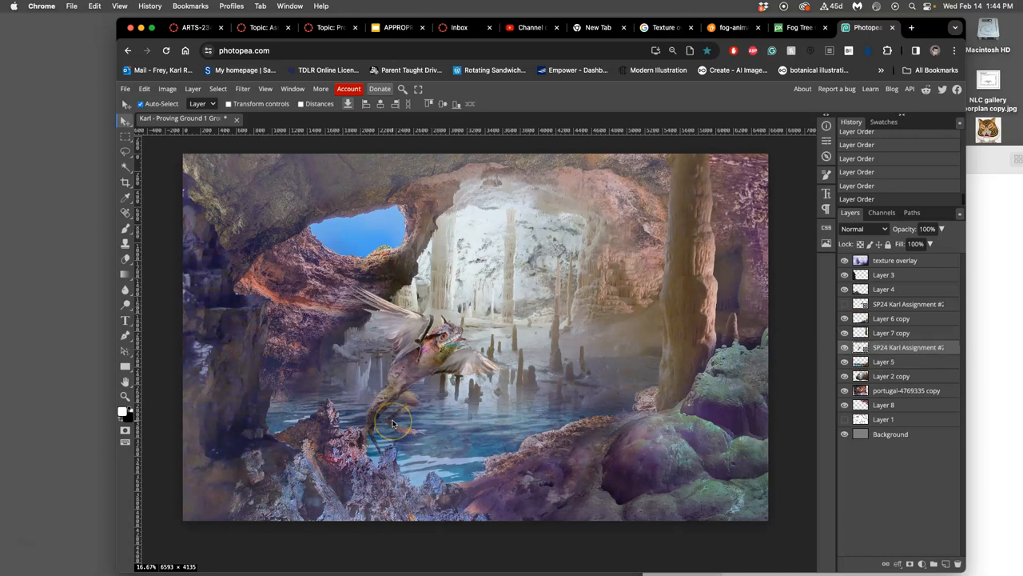
key(ctrl+bracketright)
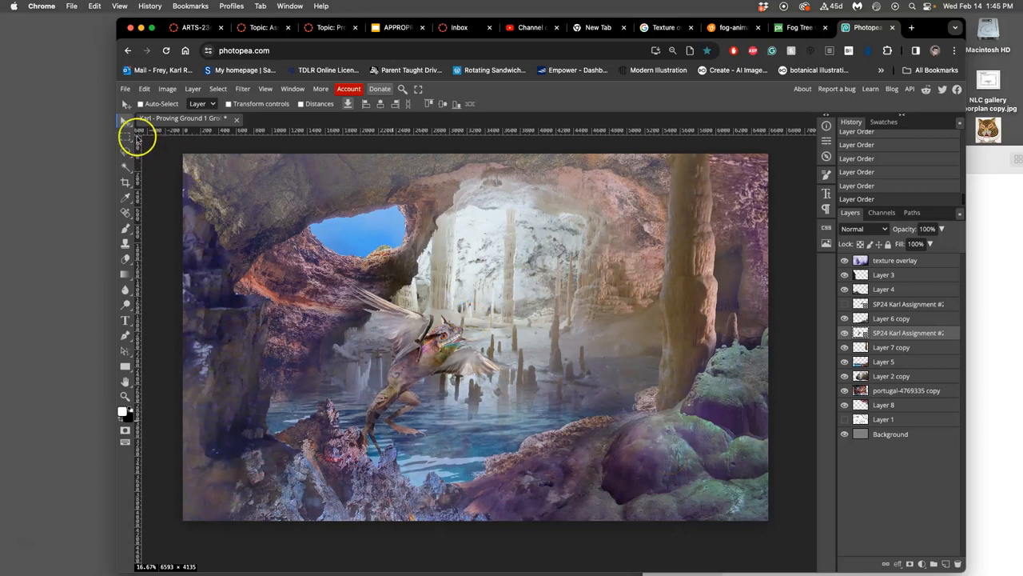
Step: Pull guides from the rulers marking left, top, right and bottom edges of the crop area
drag(137, 144, 310, 165)
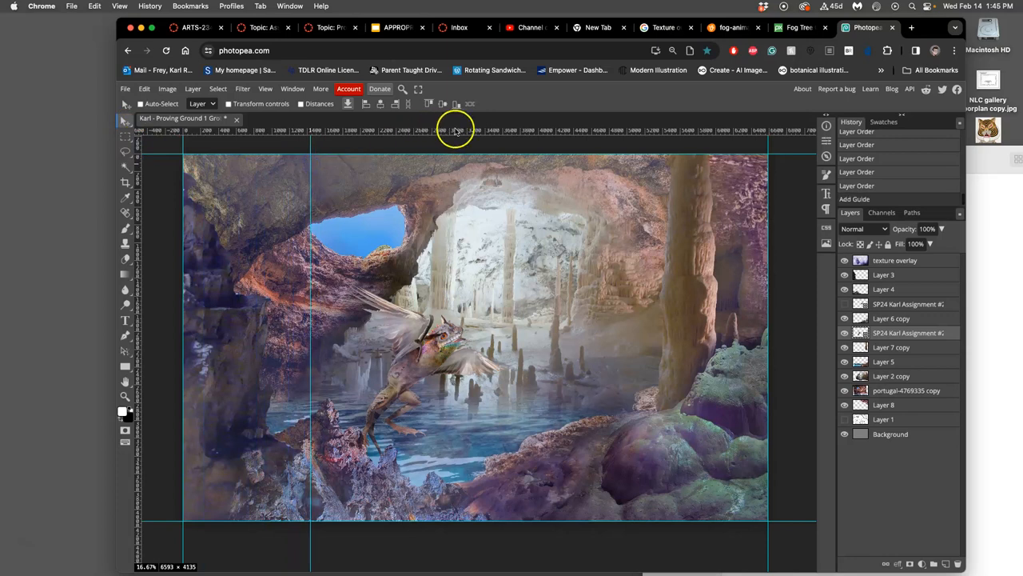
drag(478, 132, 476, 223)
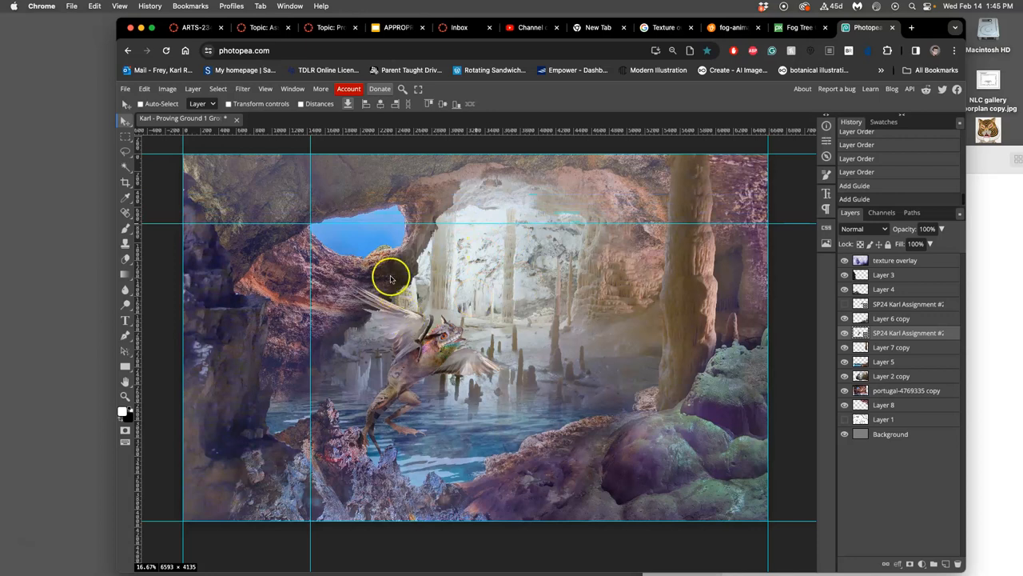
drag(138, 270, 616, 324)
drag(512, 131, 554, 501)
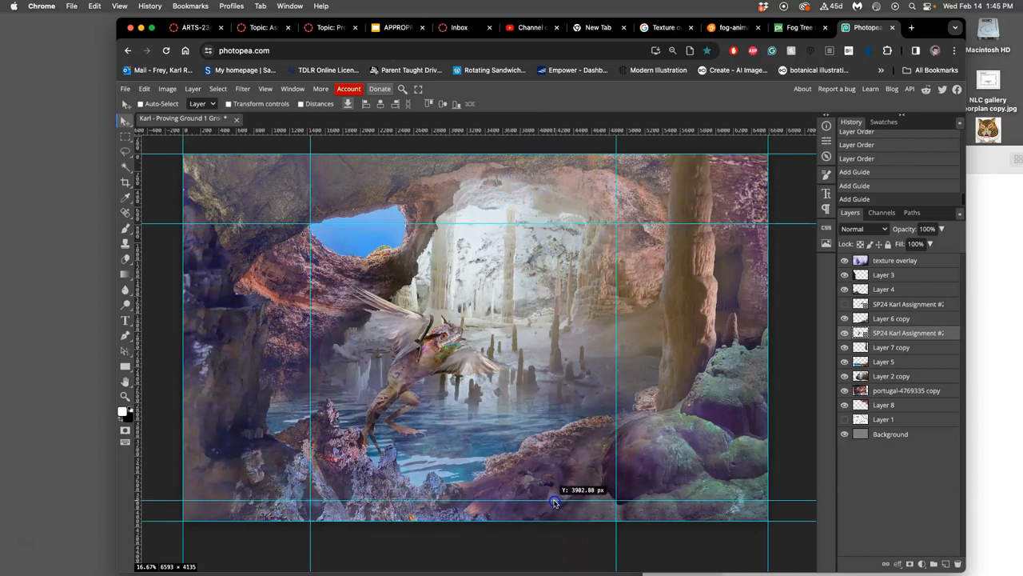
Step: Fine-tune the guides, nudging the right guide further right and the bottom guide lower
drag(554, 501, 556, 501)
drag(618, 315, 631, 318)
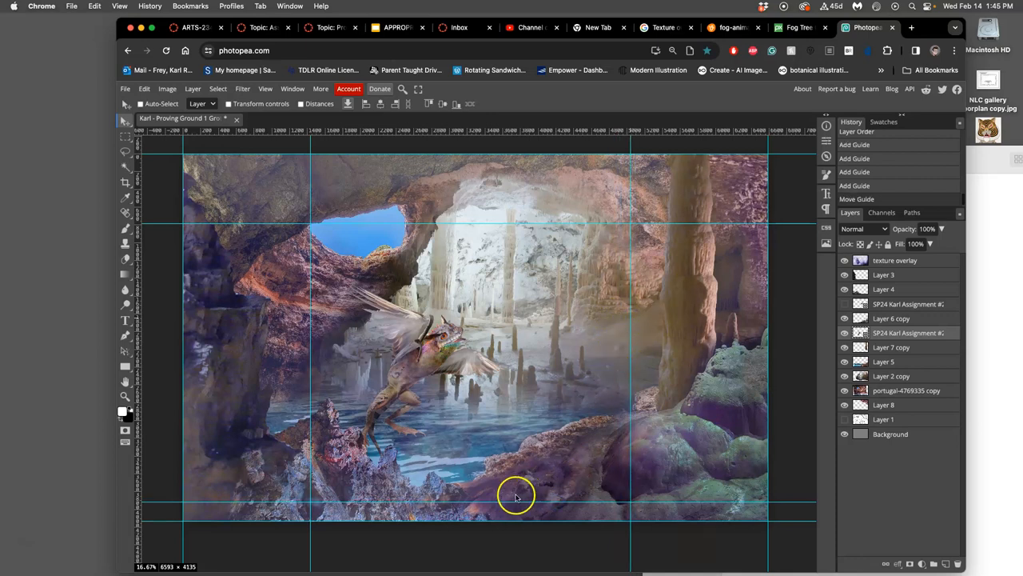
mouse_move(502, 500)
mouse_down()
mouse_move(500, 522)
mouse_move(502, 507)
mouse_up()
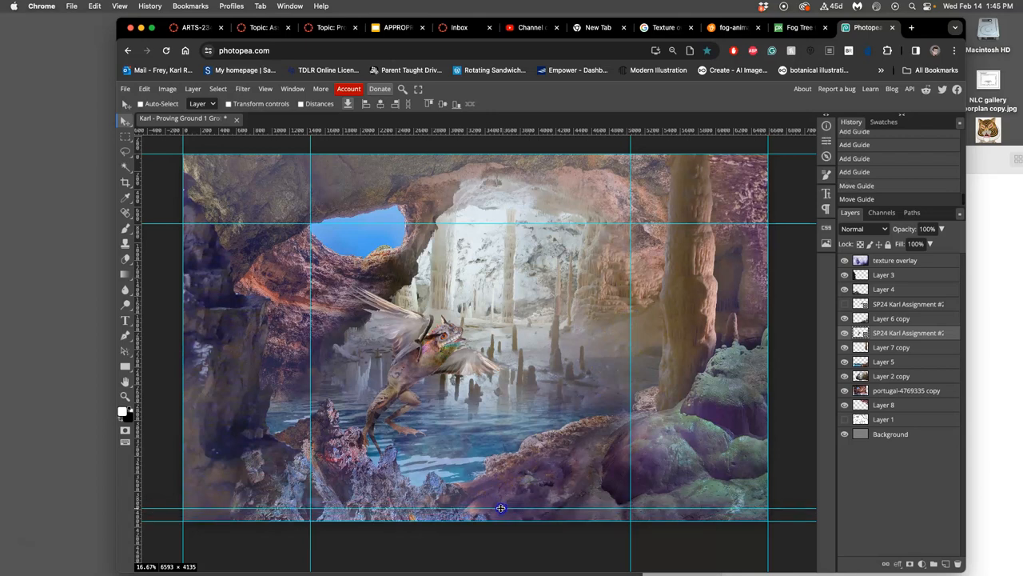
Step: Crop the scene to the guided area by dragging both crop corners to the guides and applying, giving 3607 × 3204
click(125, 182)
drag(183, 154, 310, 226)
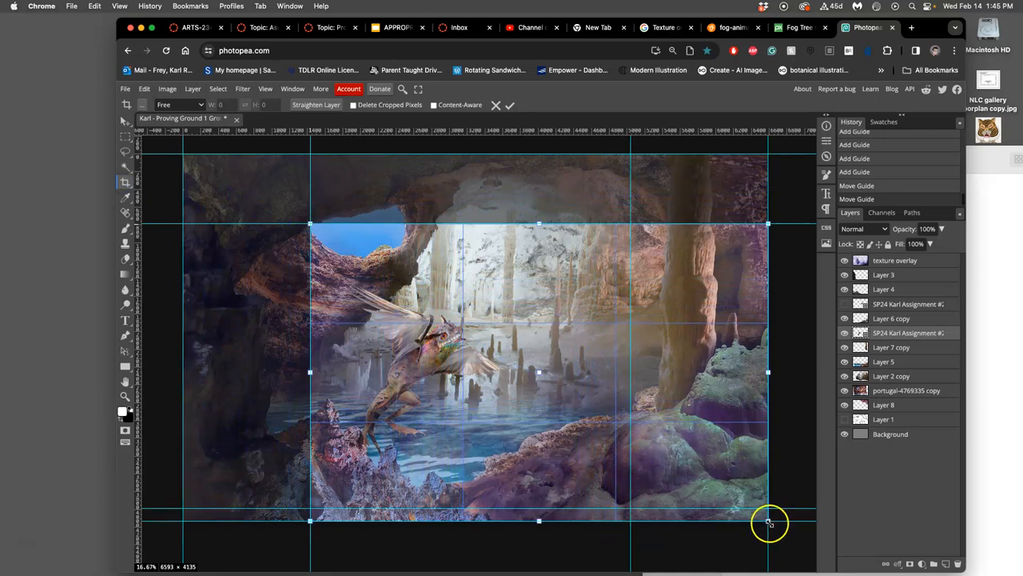
drag(768, 519, 630, 508)
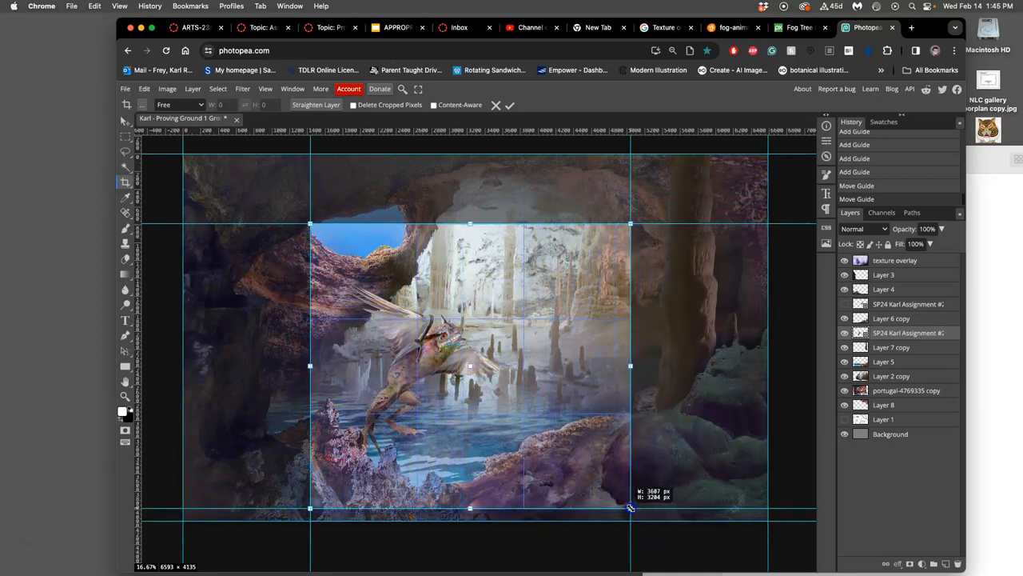
key(Return)
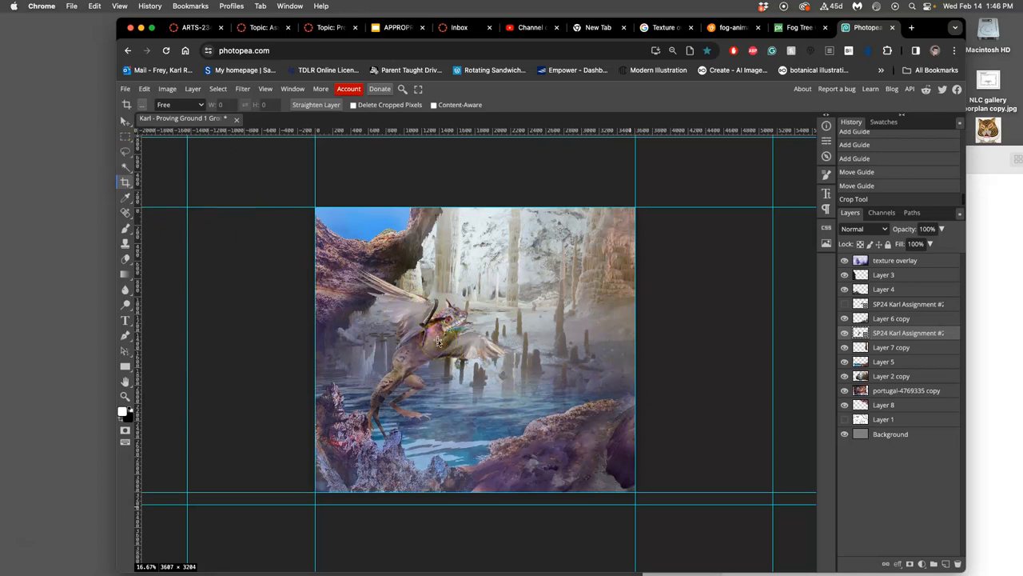
Step: Start a Save As from the File menu, inspect the file name, then cancel it
click(438, 342)
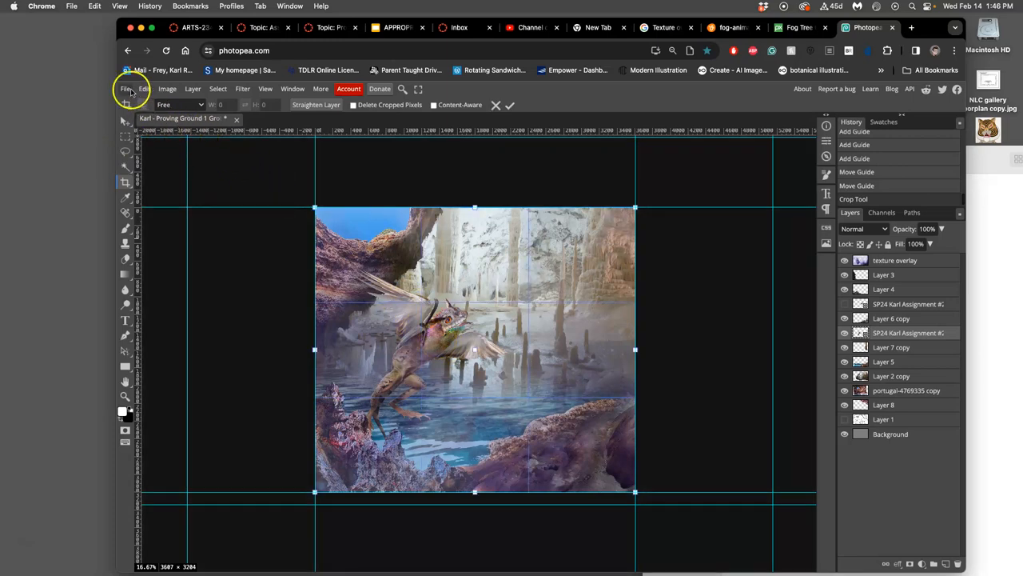
click(126, 89)
click(152, 205)
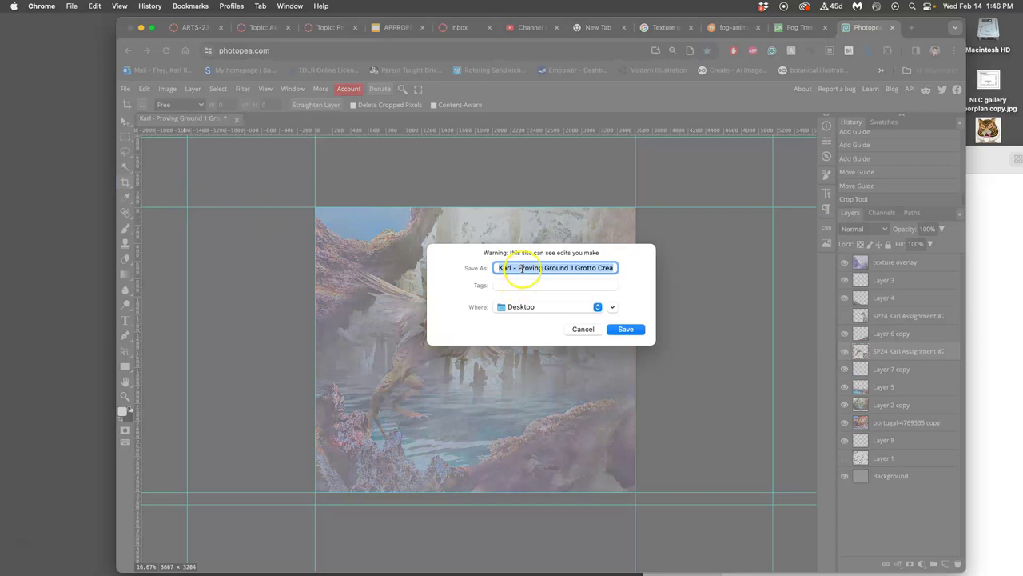
click(520, 268)
drag(518, 268, 568, 270)
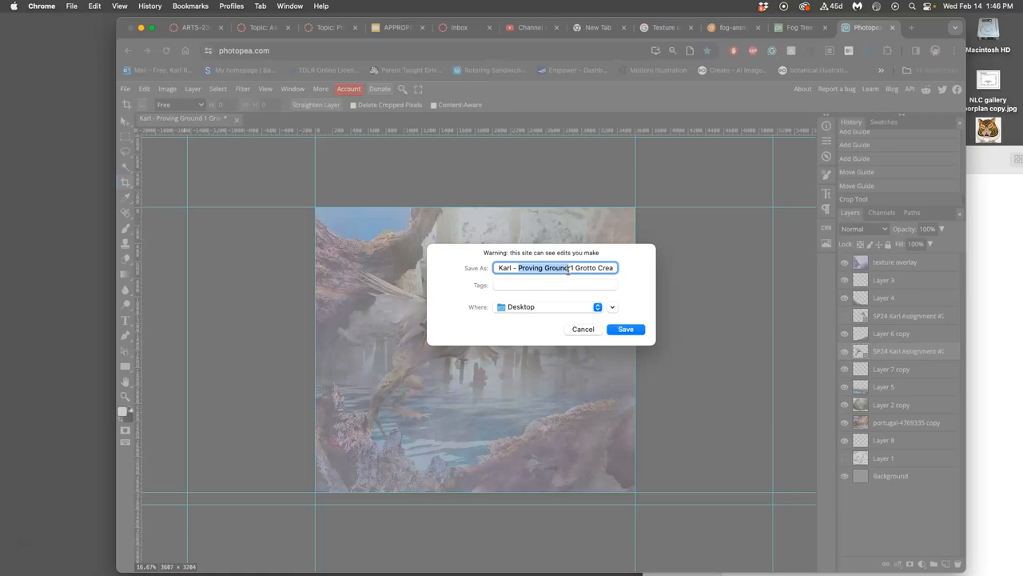
click(584, 329)
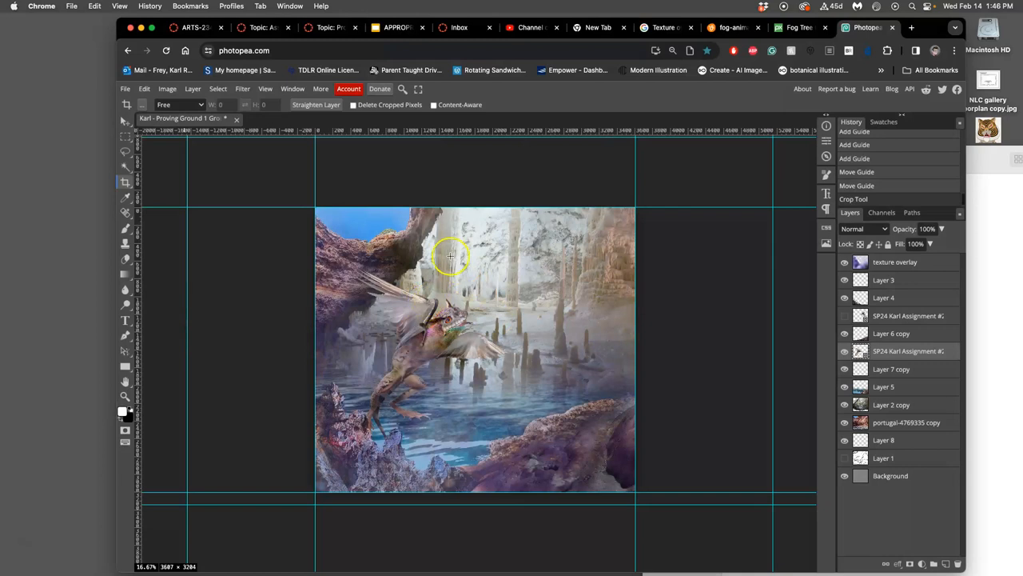
Step: Check the project folder in Finder, save the grotto PSD with Cmd+S and confirm saving changes to the file
drag(933, 30, 806, 26)
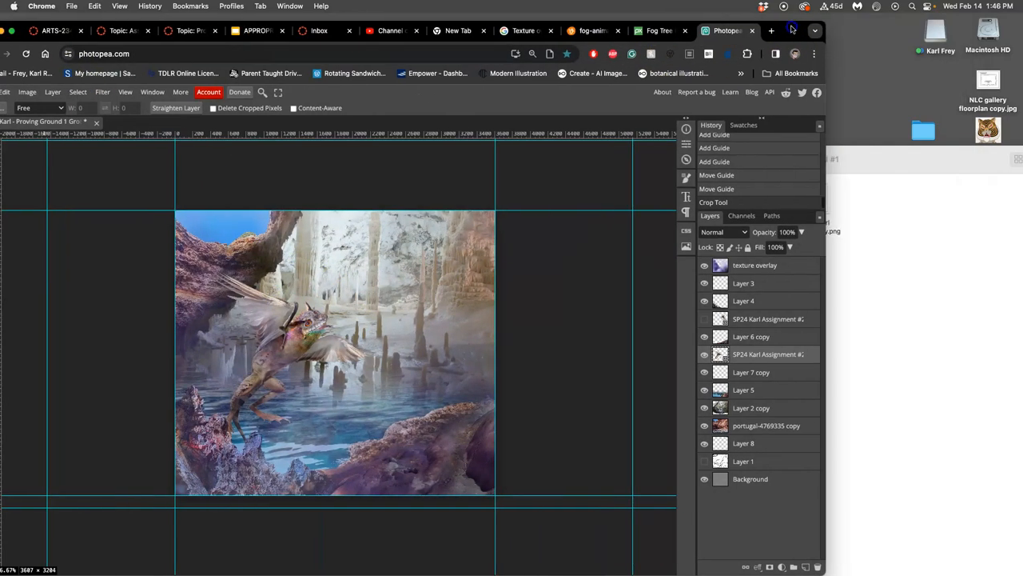
click(989, 216)
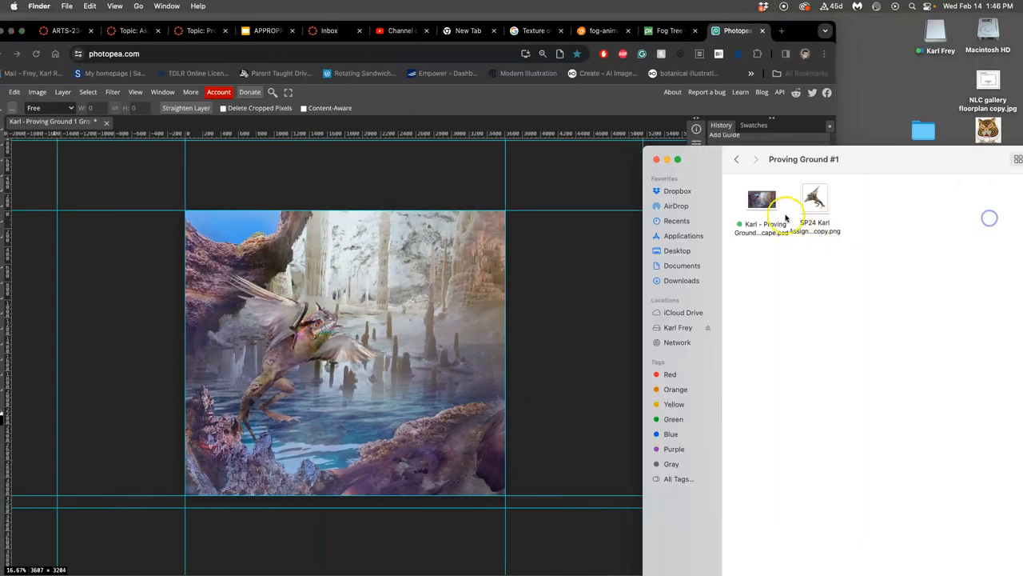
click(432, 174)
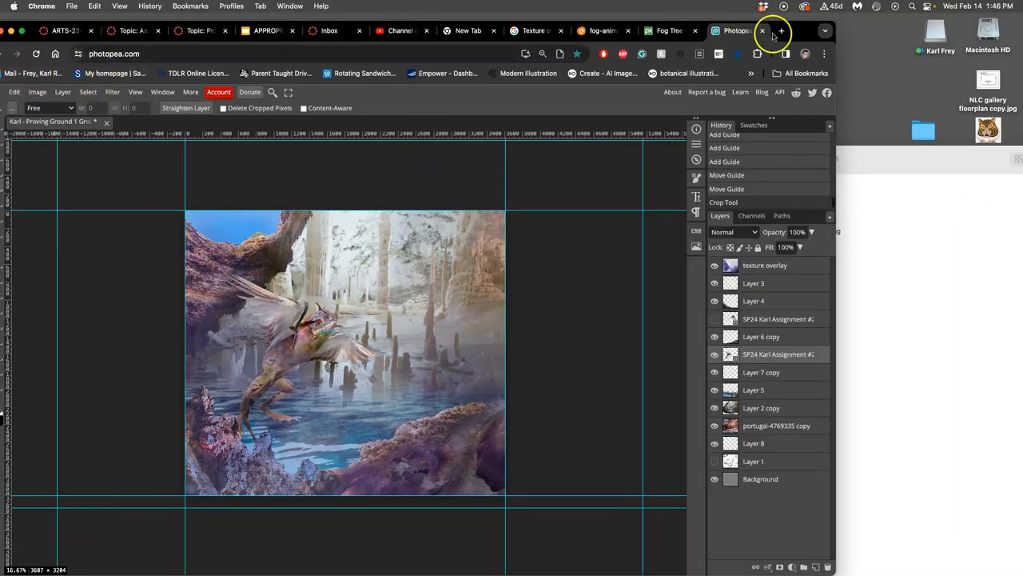
drag(766, 32, 817, 33)
key(super+s)
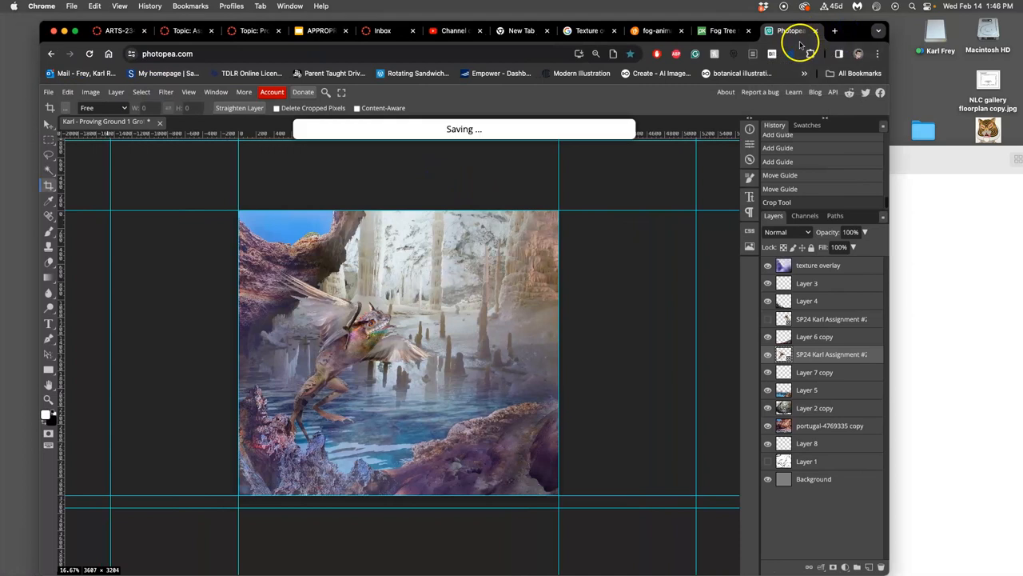
click(931, 283)
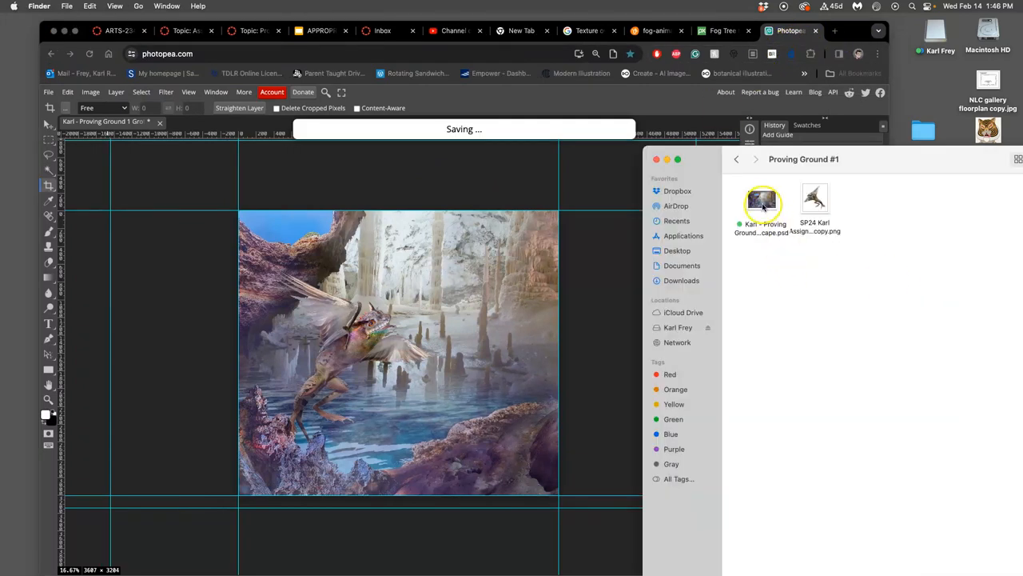
click(728, 164)
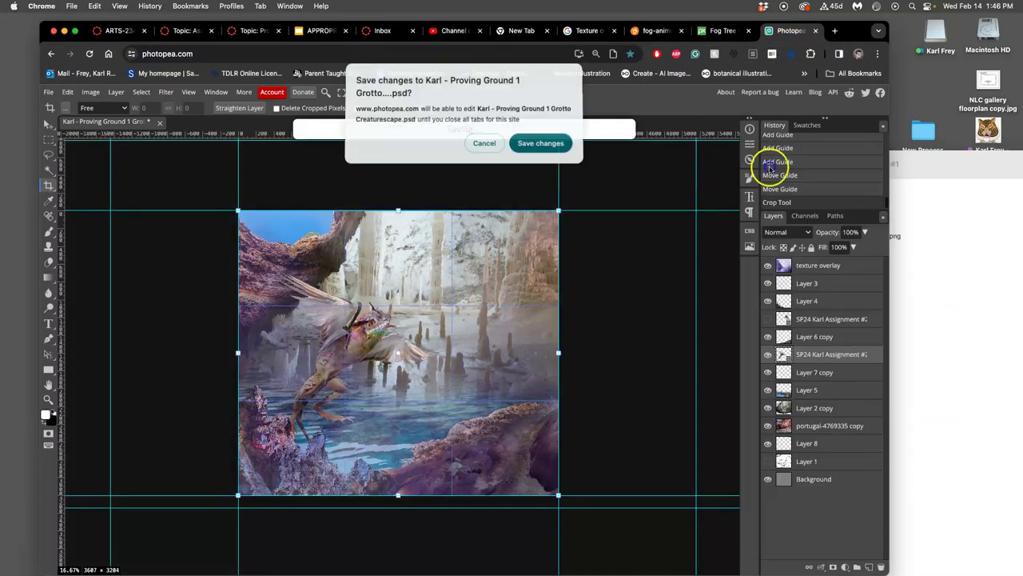
click(540, 144)
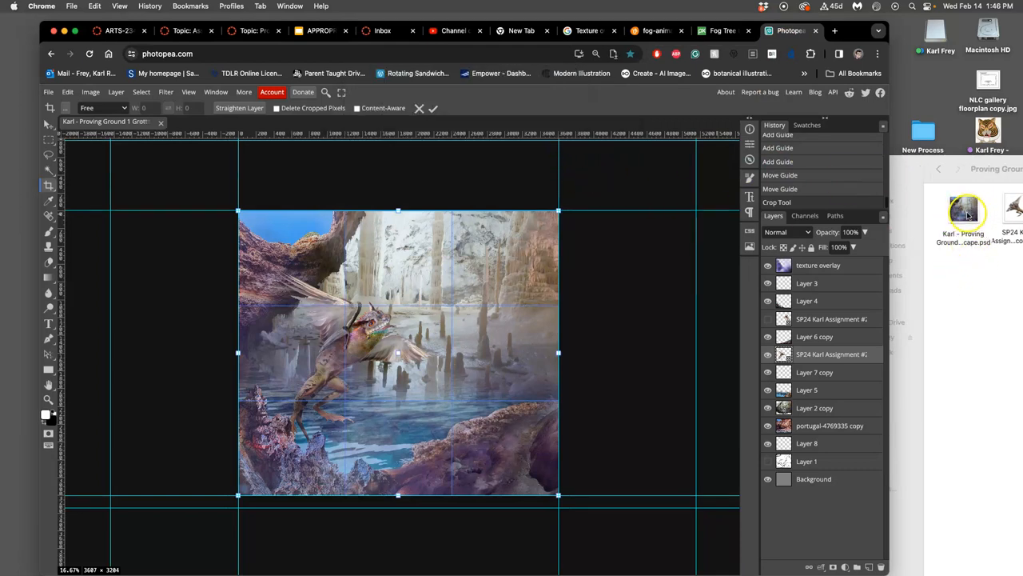
Step: Drag a small stray crop rectangle to the right of the image
mouse_move(654, 348)
mouse_down()
mouse_move(392, 352)
mouse_move(622, 339)
mouse_up()
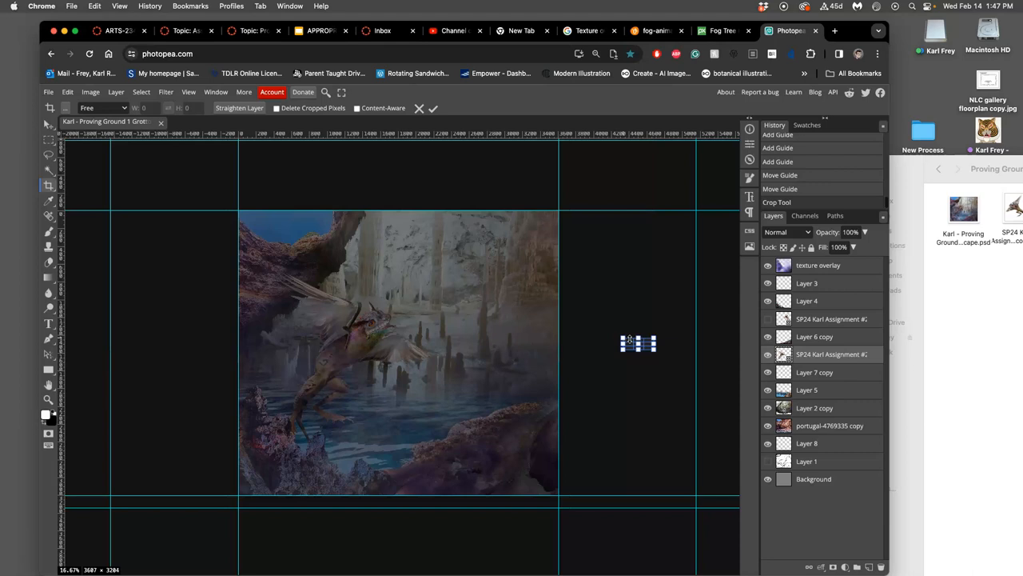
Step: Undo the accidental tiny crop back to 3607 × 3204 and hide the guides
click(49, 124)
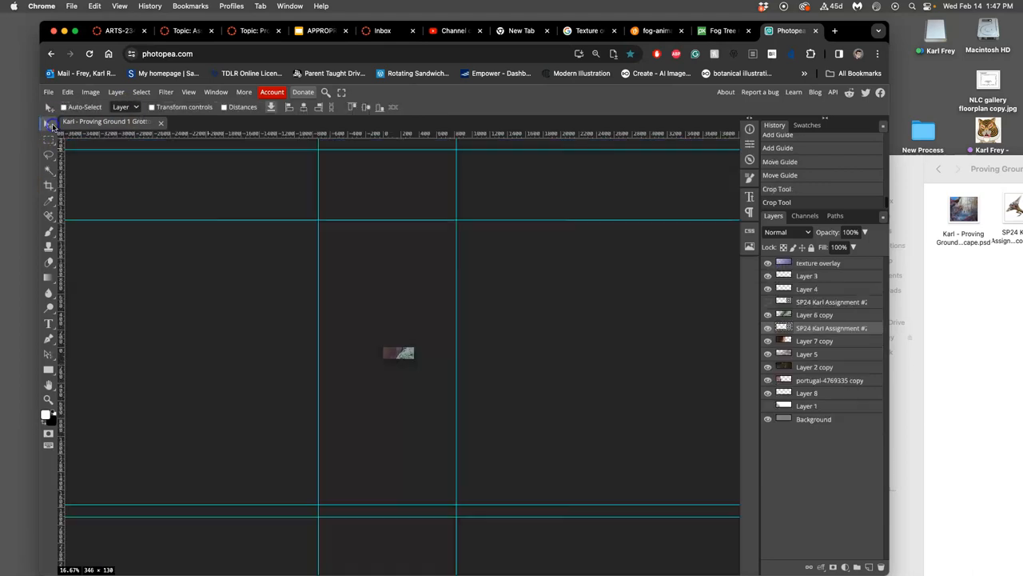
key(ctrl+z)
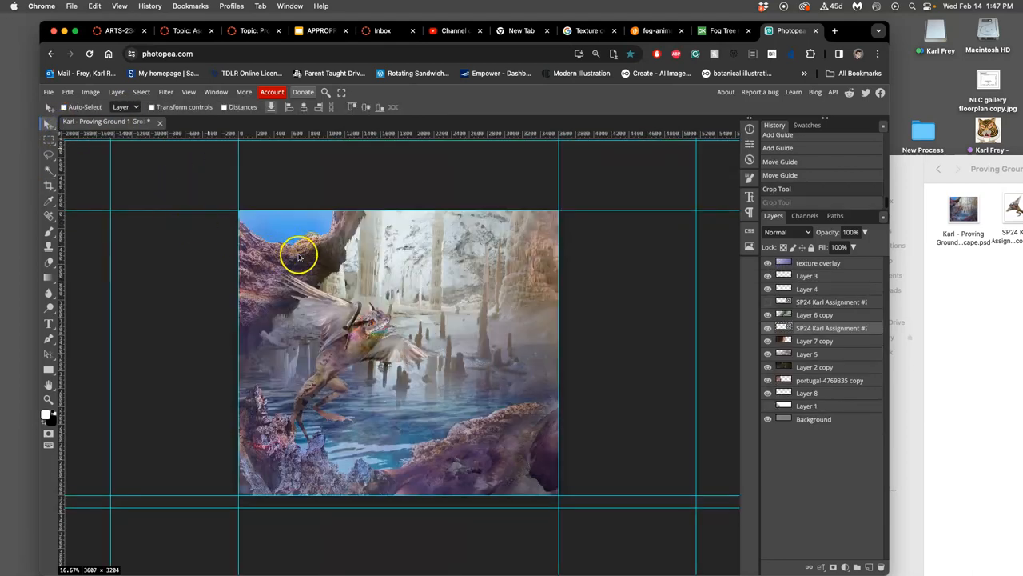
key(ctrl+semicolon)
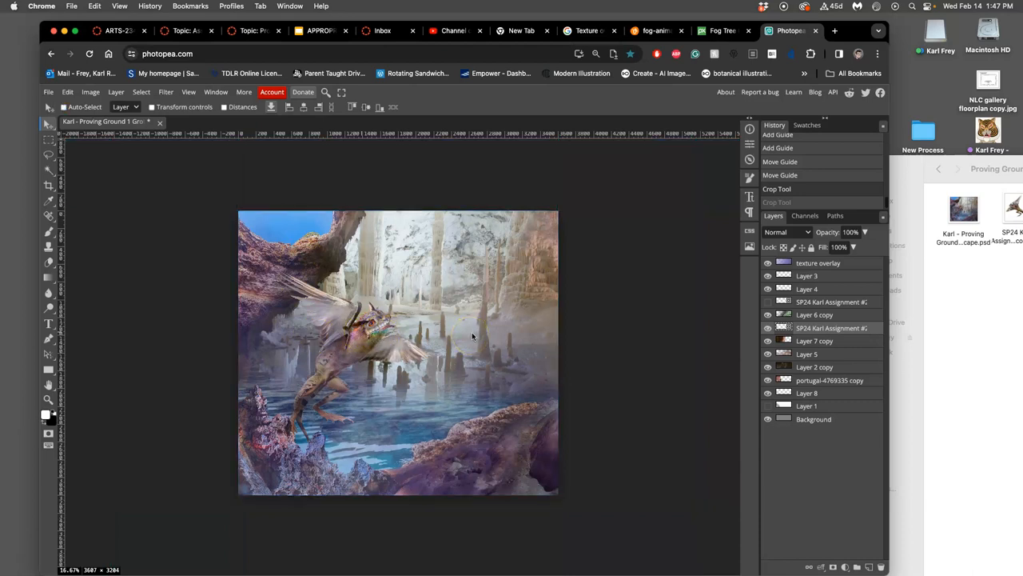
drag(467, 334, 448, 335)
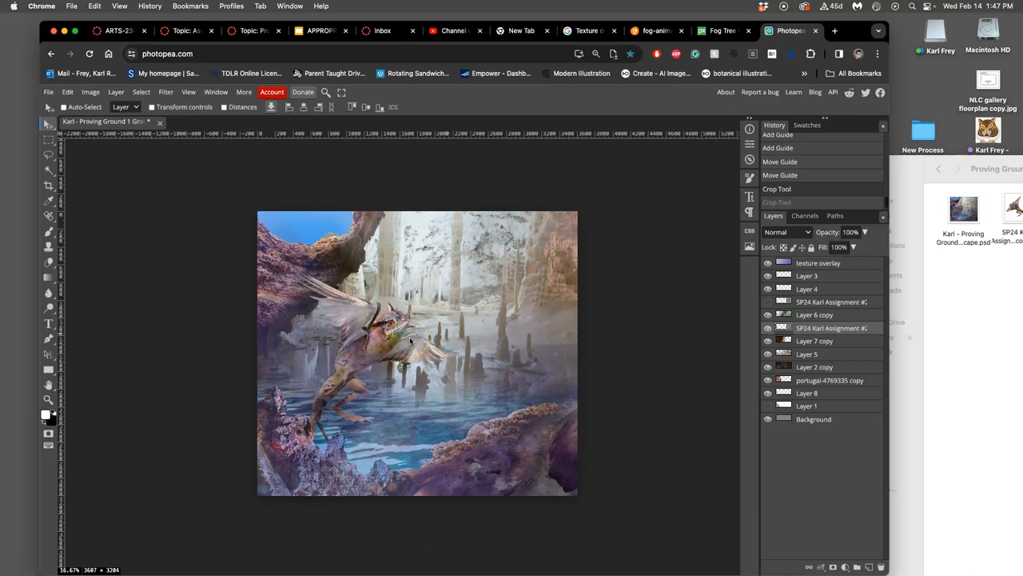
Step: Toggle visibility of the texture overlay, Layer 4 rocks and the second creature to compare the scene
click(768, 263)
click(768, 265)
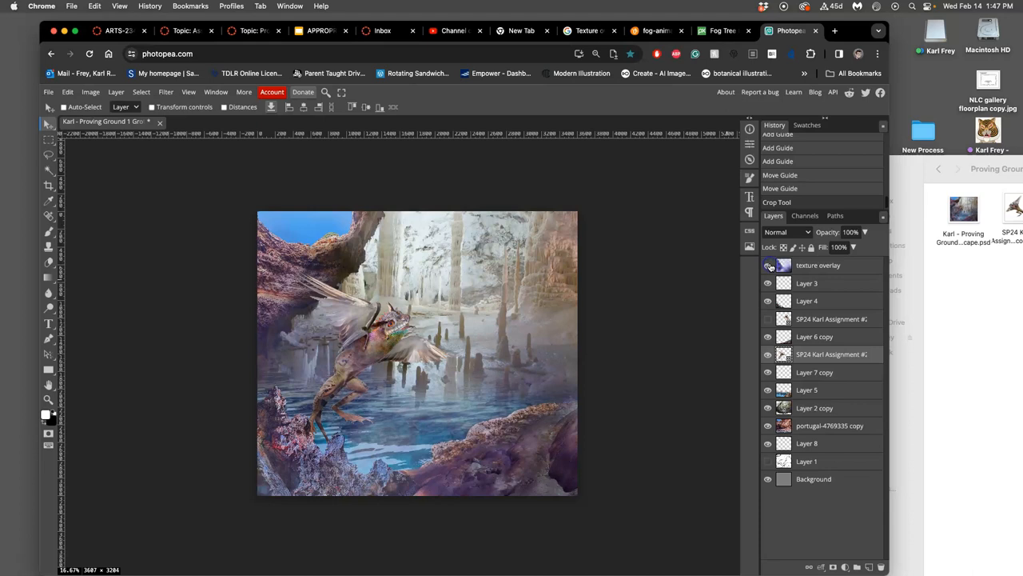
click(769, 264)
click(769, 265)
click(768, 264)
click(768, 300)
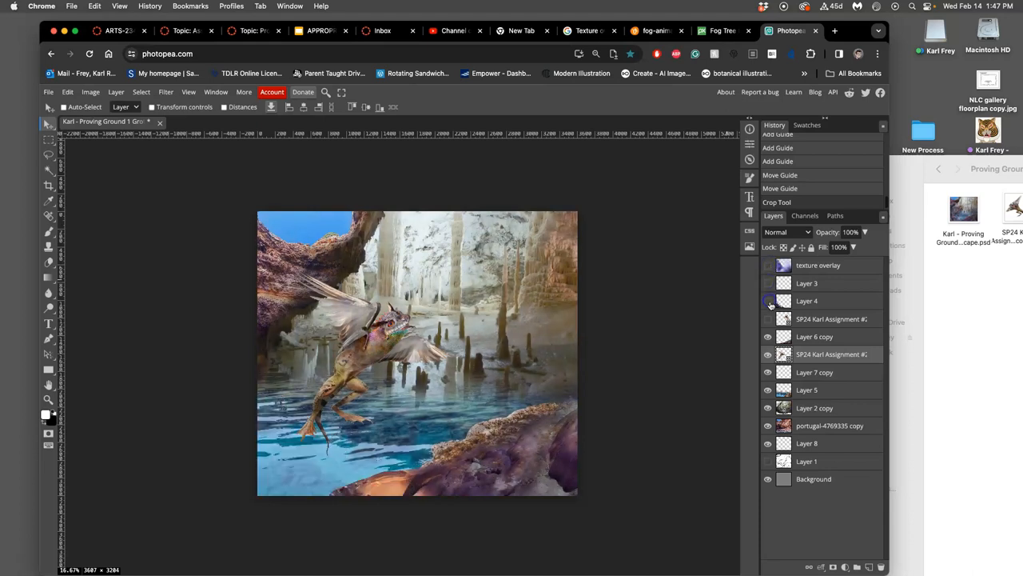
click(769, 319)
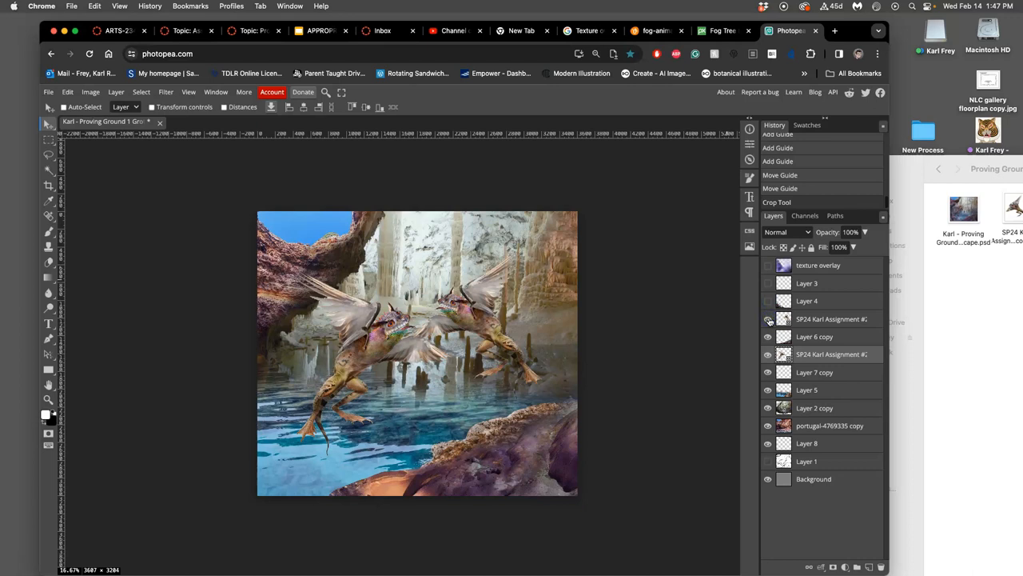
click(769, 319)
click(769, 319)
click(770, 319)
click(769, 319)
click(769, 319)
click(769, 319)
click(769, 302)
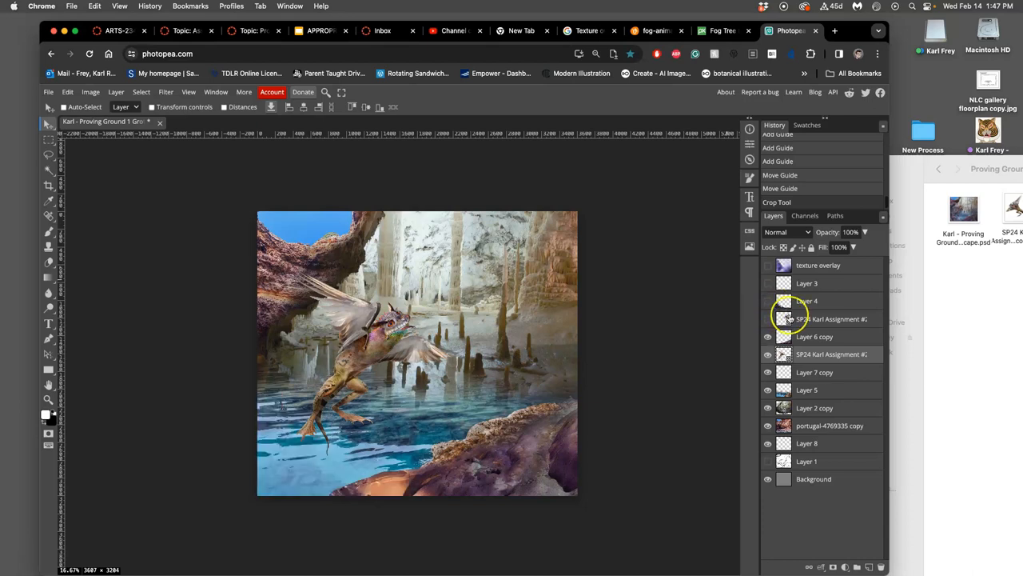
Step: Delete the duplicate creature layer, show the texture overlay and Layer 4 rocks, and select the creature layer
click(801, 319)
key(Delete)
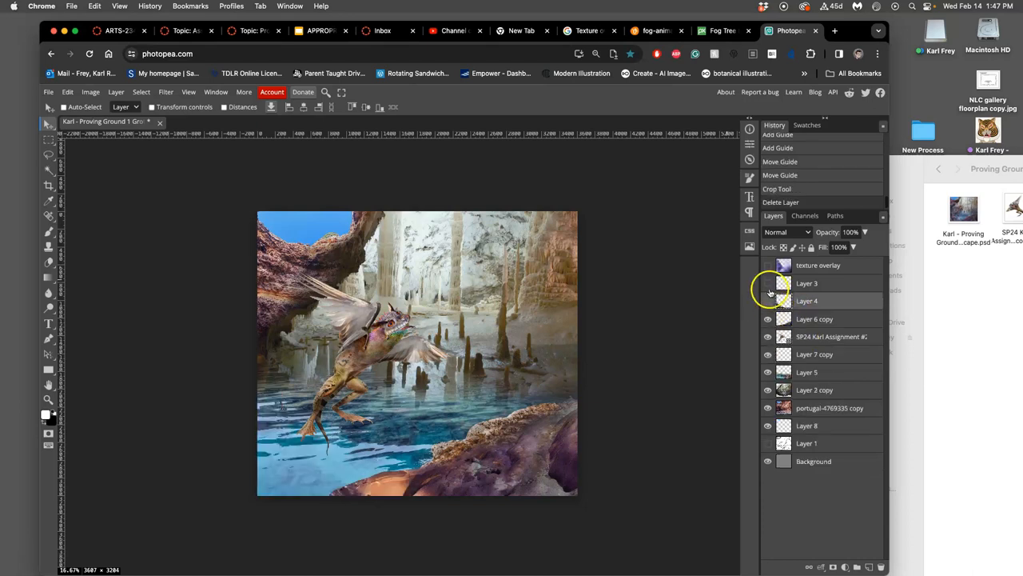
click(769, 265)
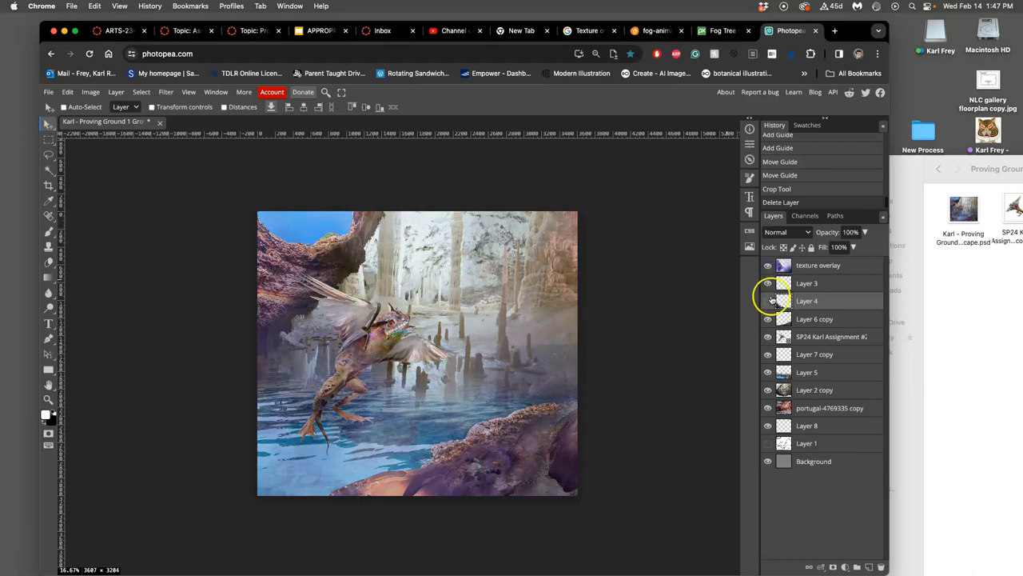
click(768, 301)
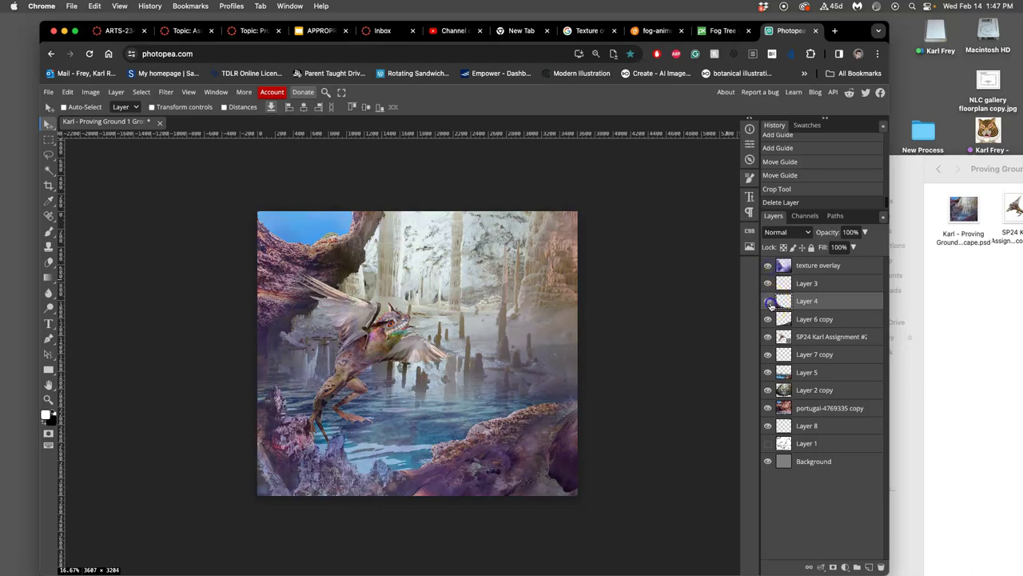
click(805, 323)
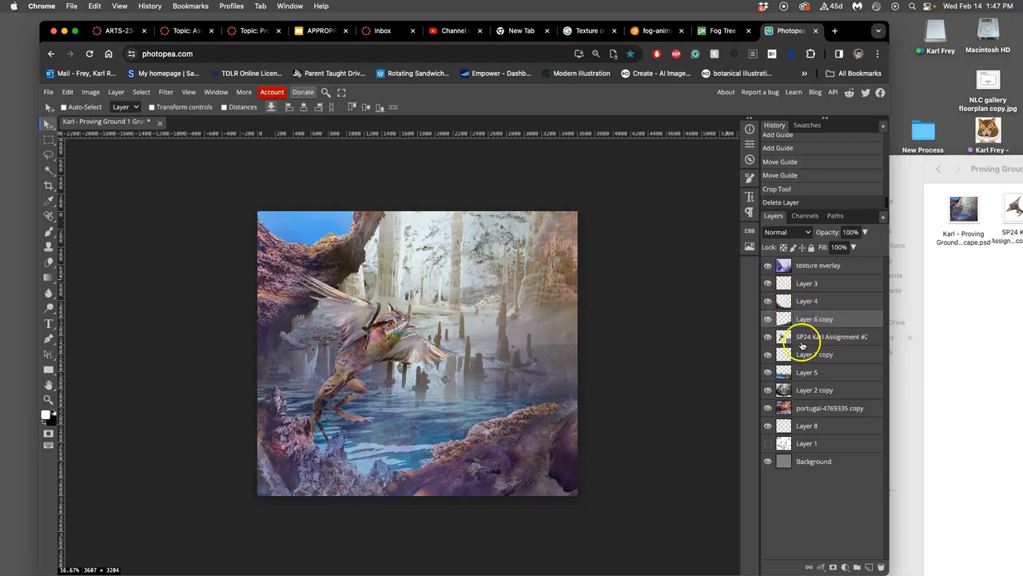
click(800, 338)
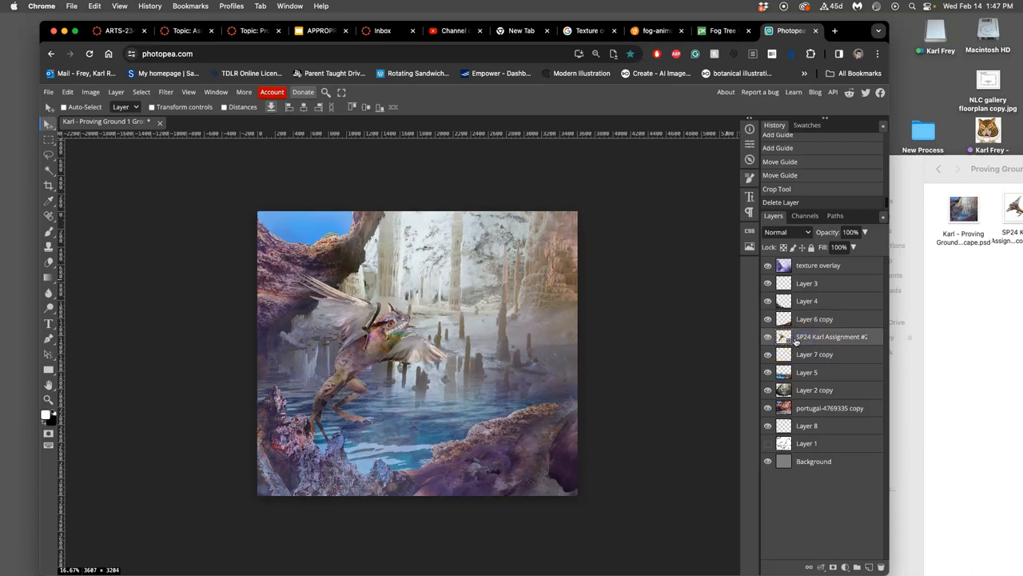
Step: Tag the creature layer green, then select Layer 7 copy through Background and open the Layer menu
right_click(769, 330)
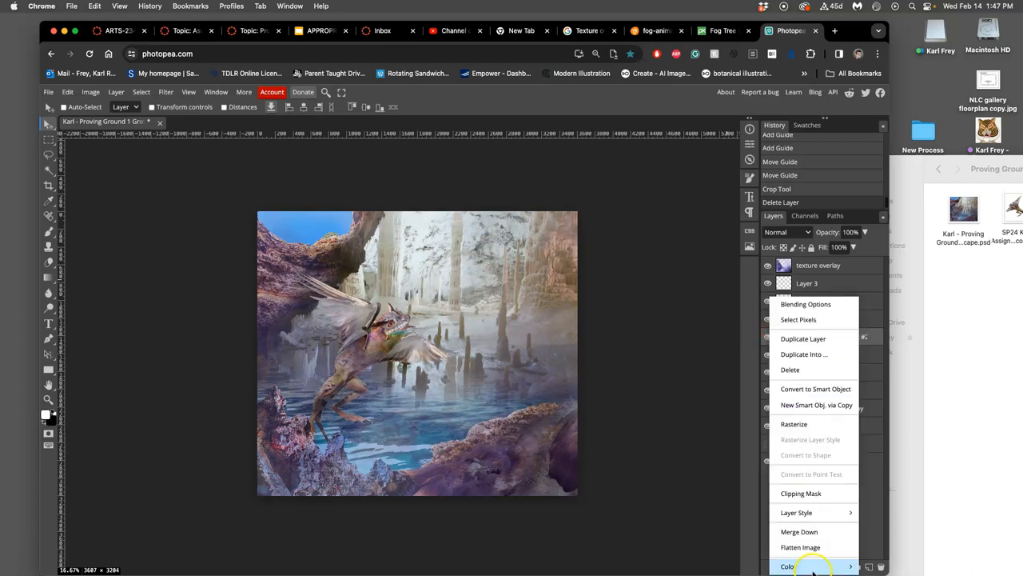
mouse_move(811, 566)
click(807, 519)
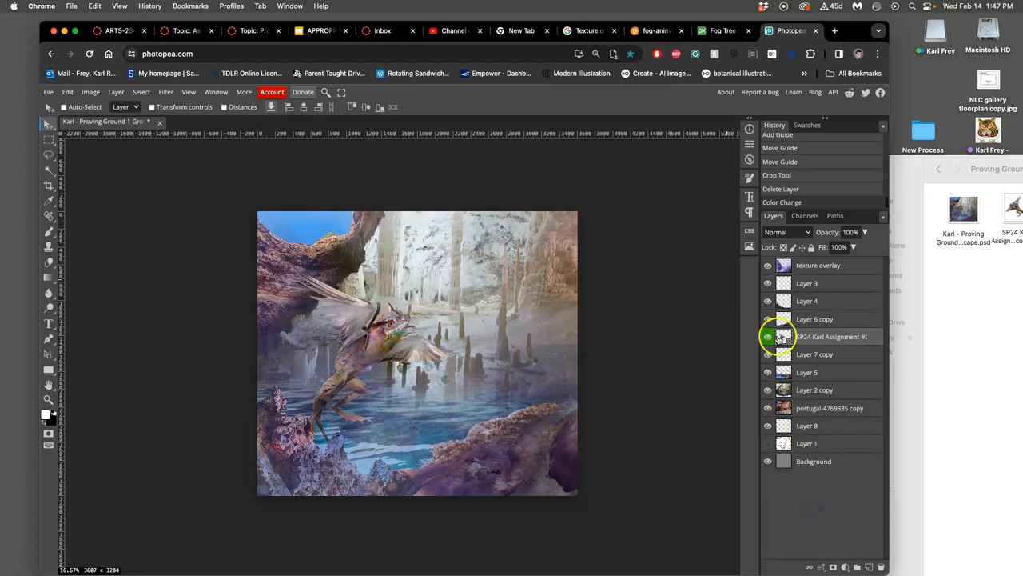
click(788, 354)
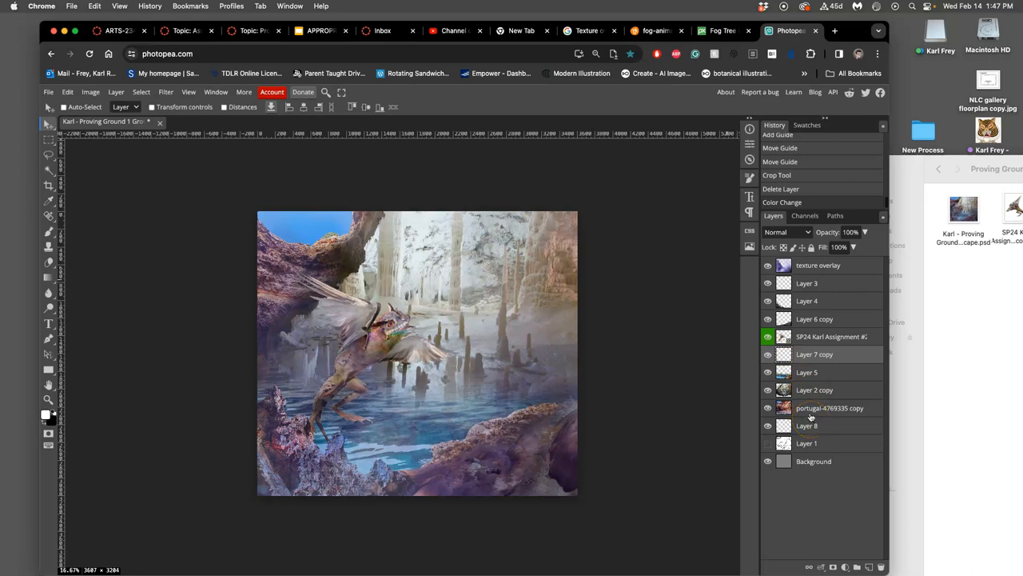
click(813, 461)
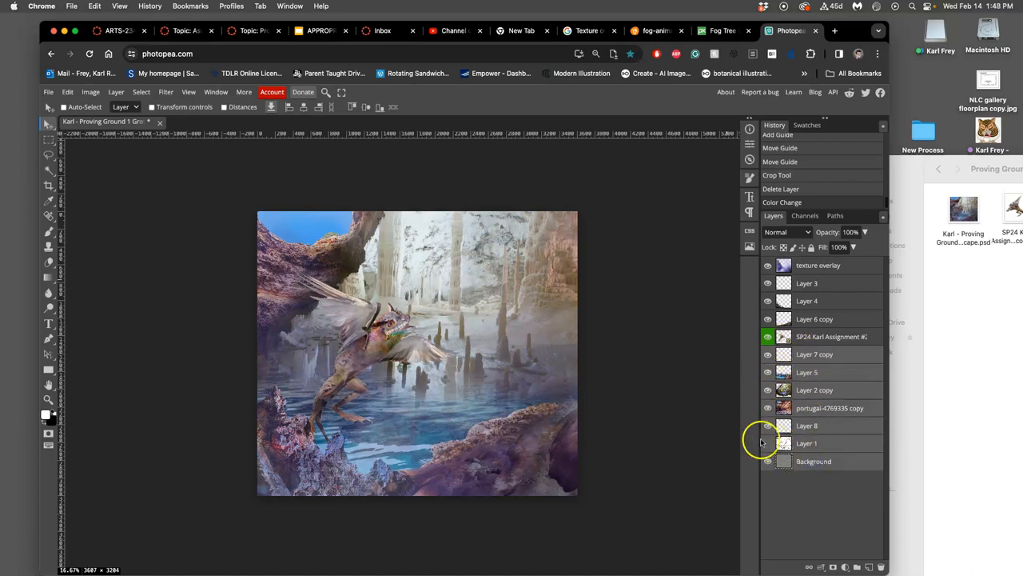
click(116, 92)
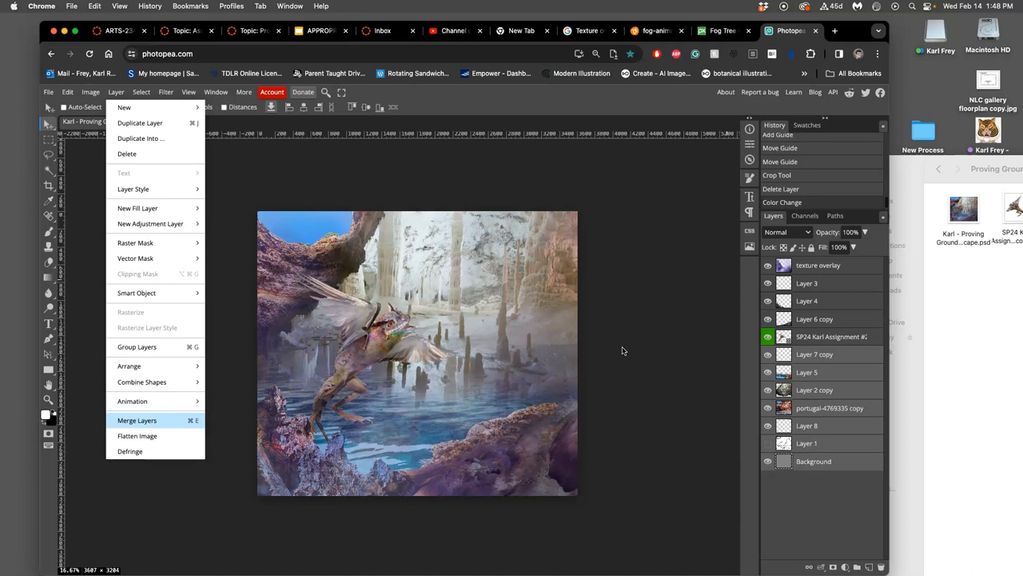
Step: Merge the selected layers into a single Layer 7 copy with Cmd+E and check it by toggling visibility
key(super+e)
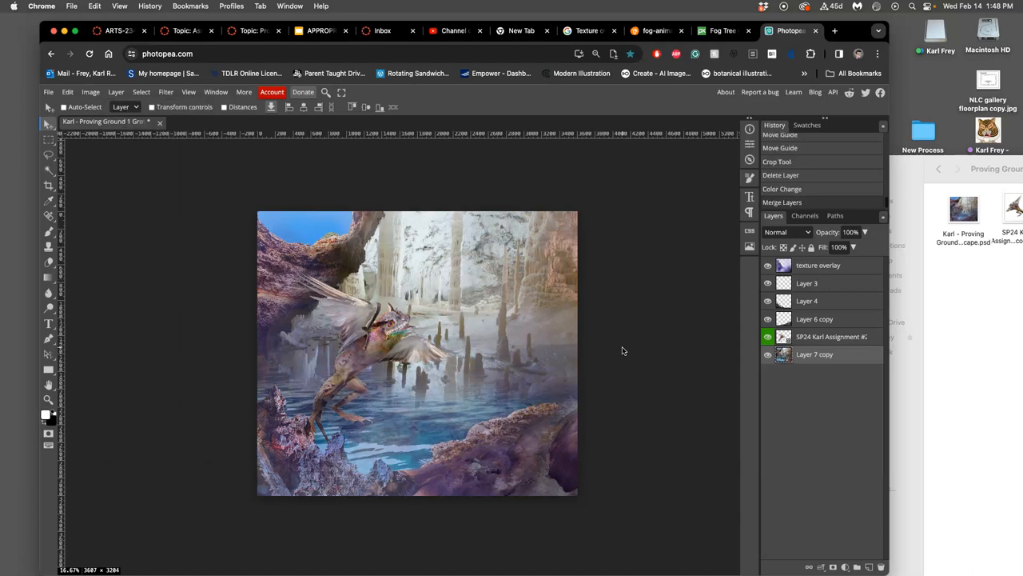
click(767, 354)
click(768, 355)
click(768, 355)
Step: Briefly toggle the creature, Layer 6 copy and Layer 4 rocks to review the merged result
click(768, 337)
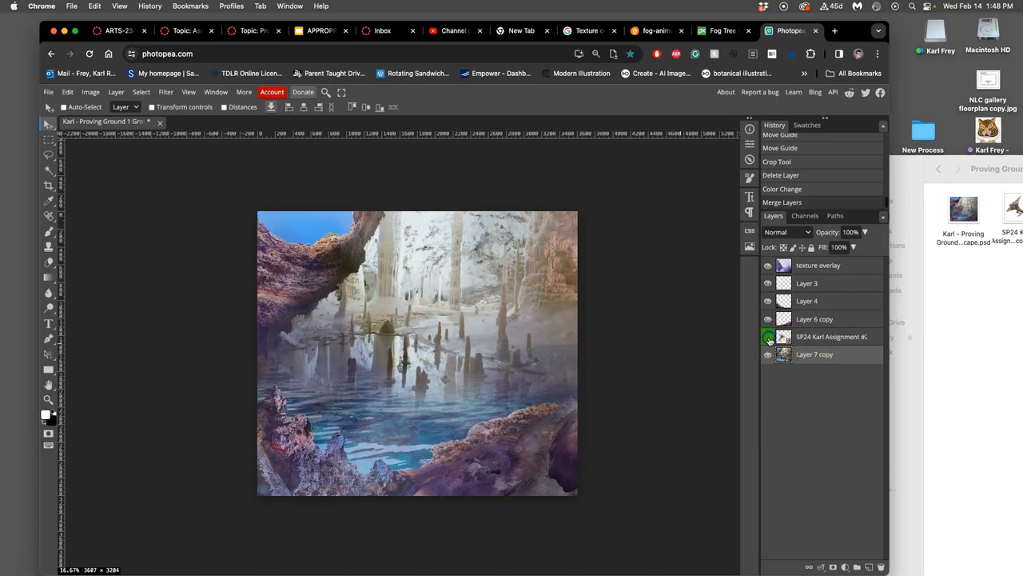
click(768, 337)
click(769, 319)
click(768, 301)
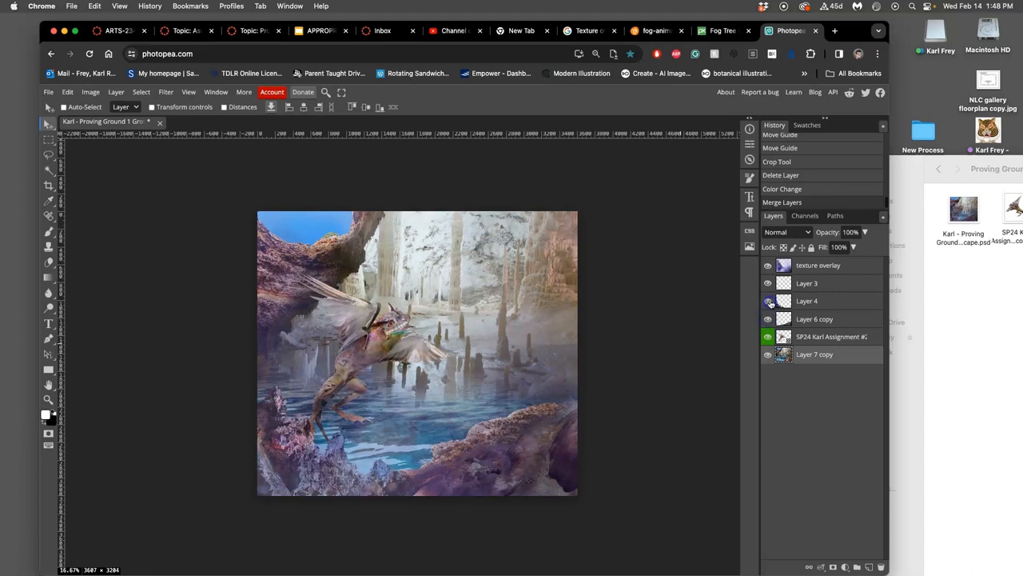
Step: Hide Layer 3, Layer 4 and Layer 6 copy, compare the scene with and without the texture overlay, and leave the overlay hidden
click(768, 283)
click(769, 283)
click(768, 301)
click(769, 319)
click(768, 266)
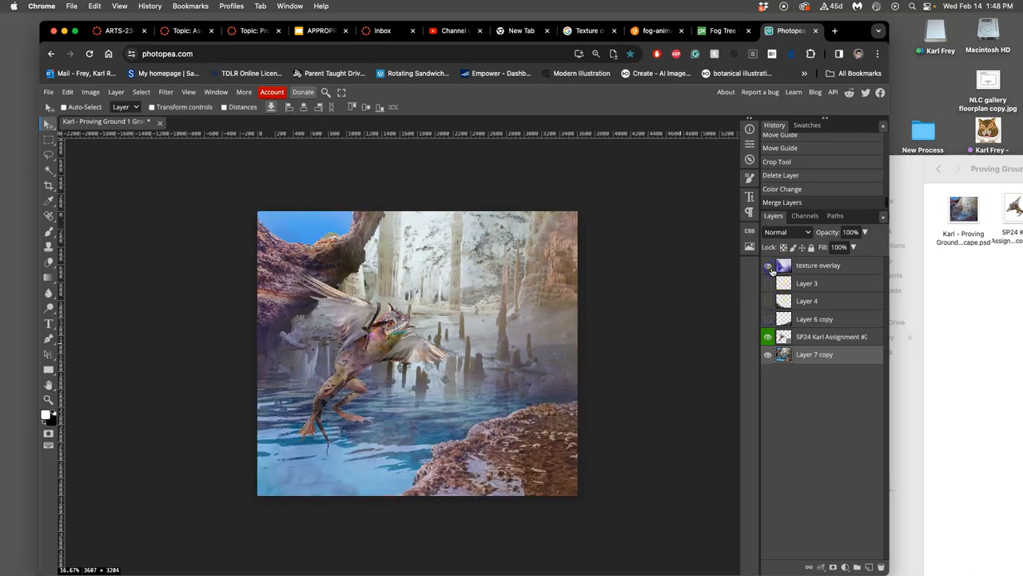
click(768, 265)
click(768, 266)
click(769, 265)
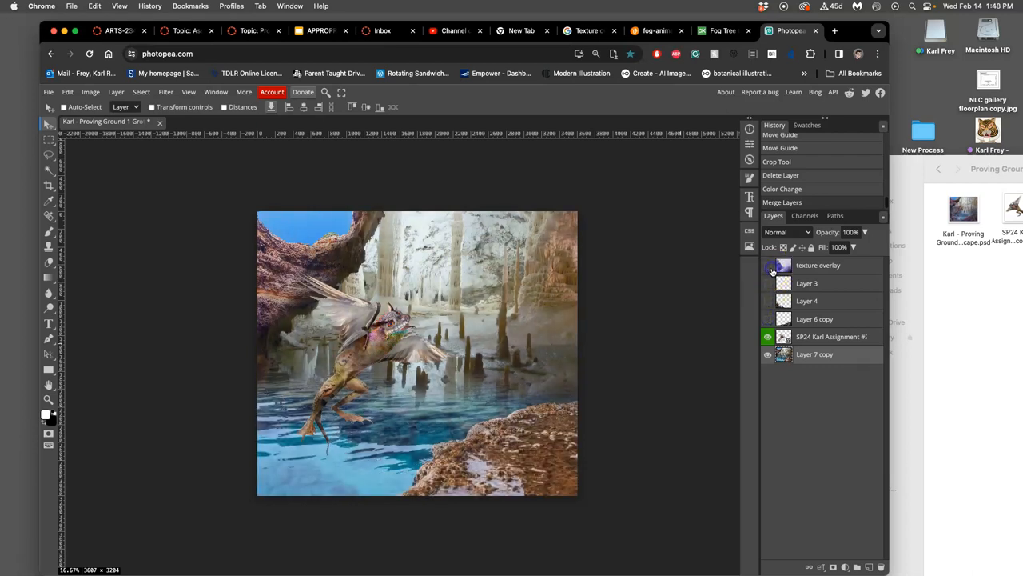
click(769, 265)
click(768, 265)
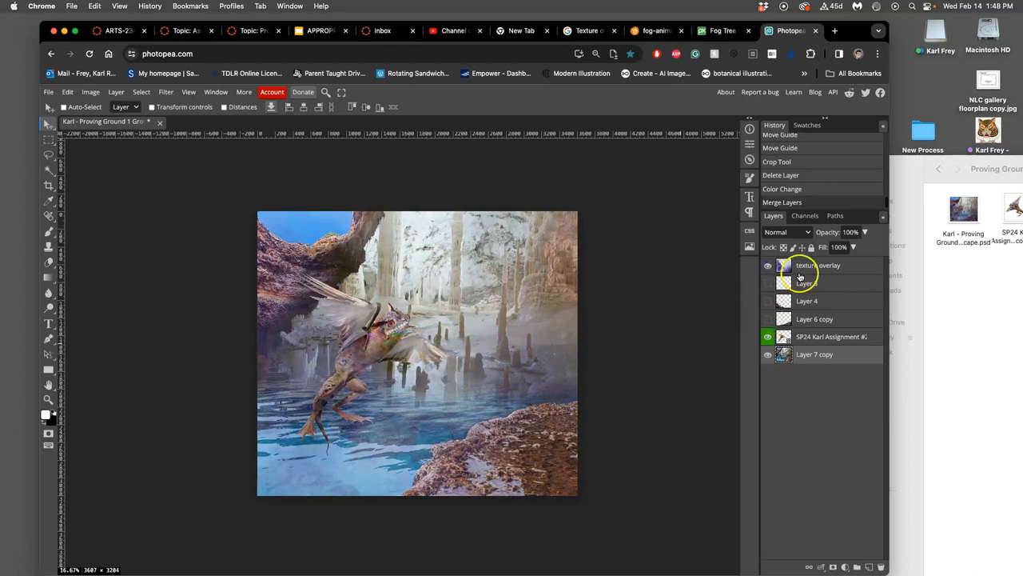
click(770, 266)
click(769, 267)
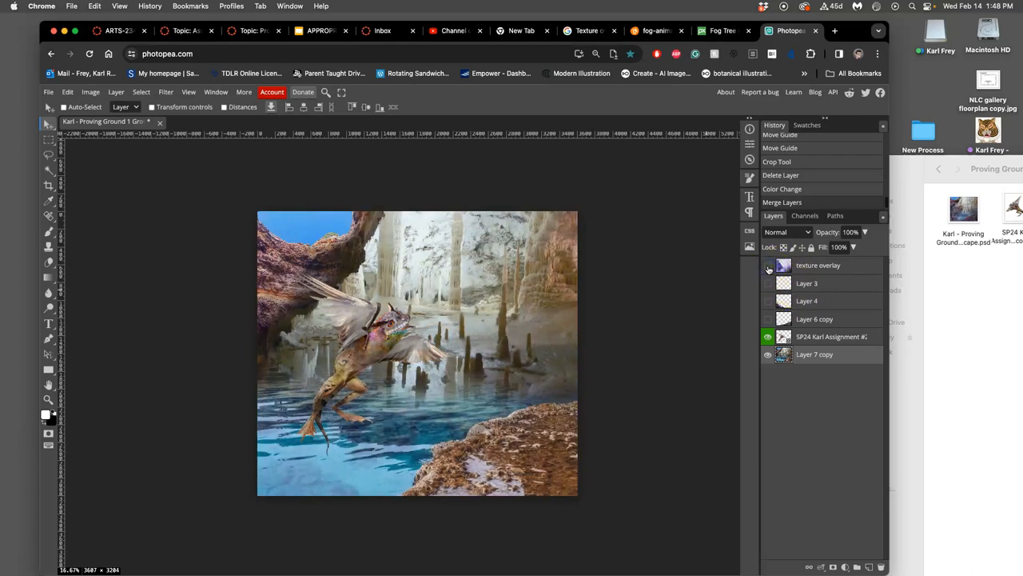
Step: Compare the scene with and without the Layer 4 and Layer 6 copy foreground rocks, ending with both shown
click(768, 319)
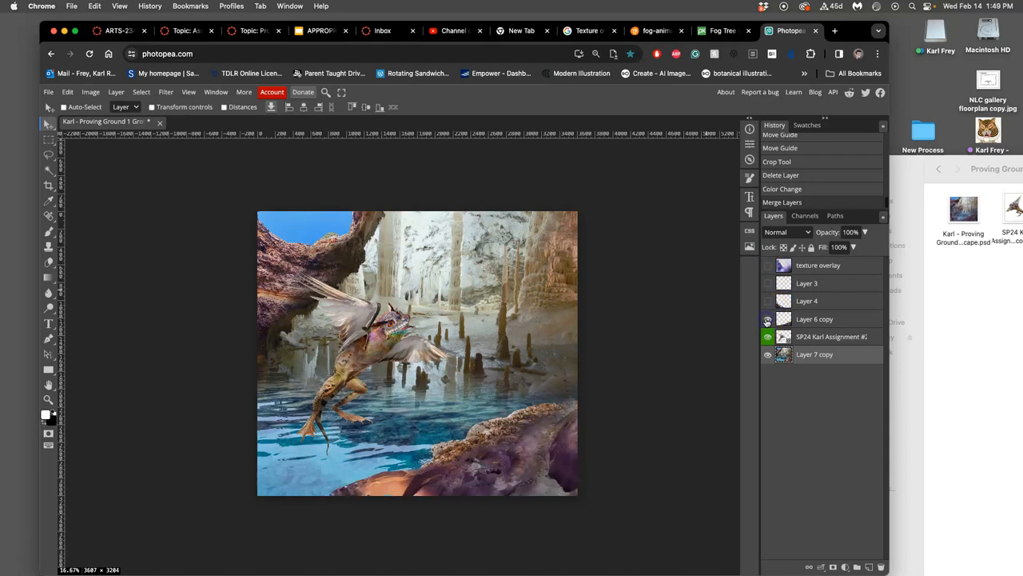
click(768, 301)
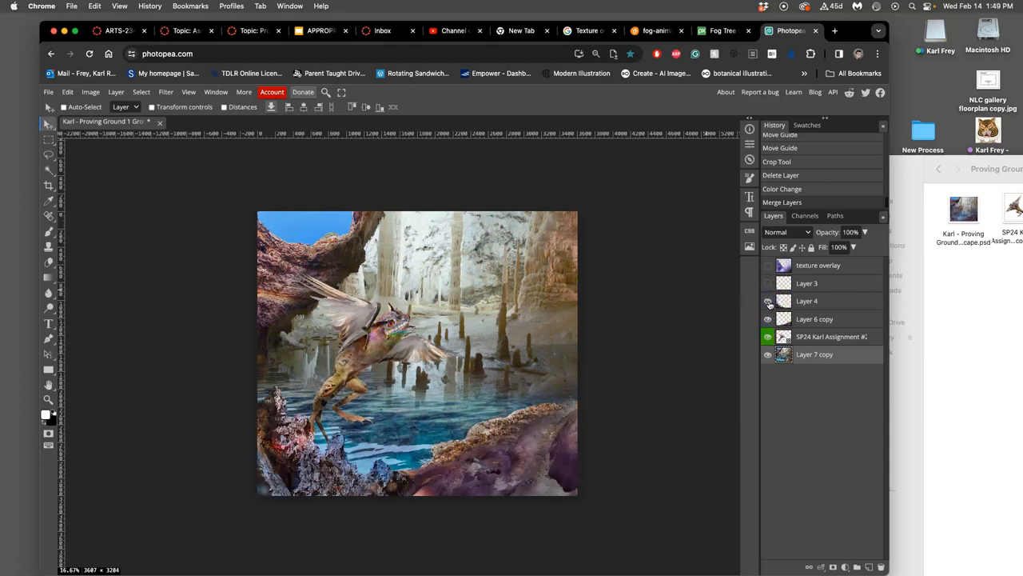
click(769, 319)
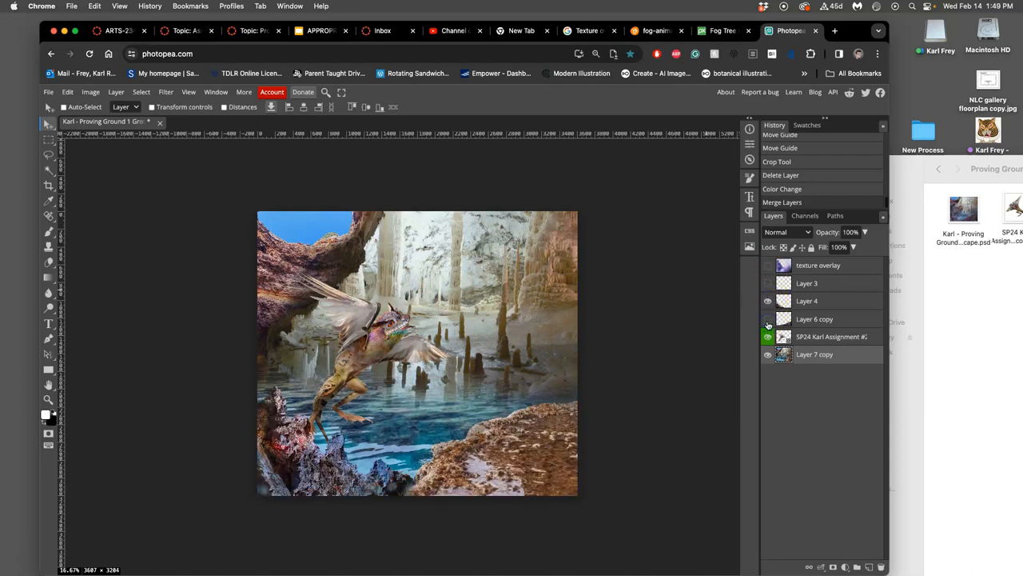
click(768, 319)
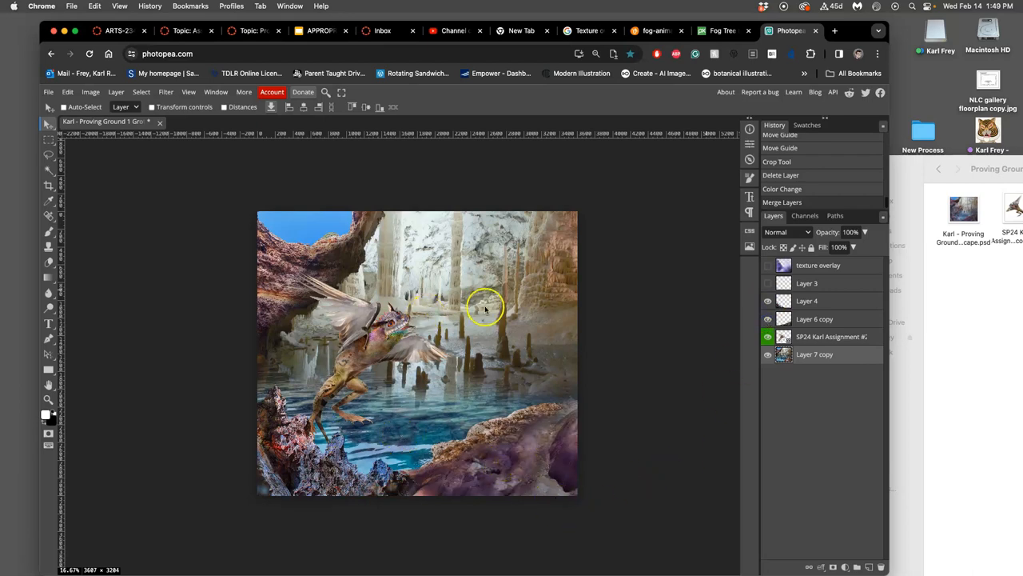
click(768, 301)
click(767, 319)
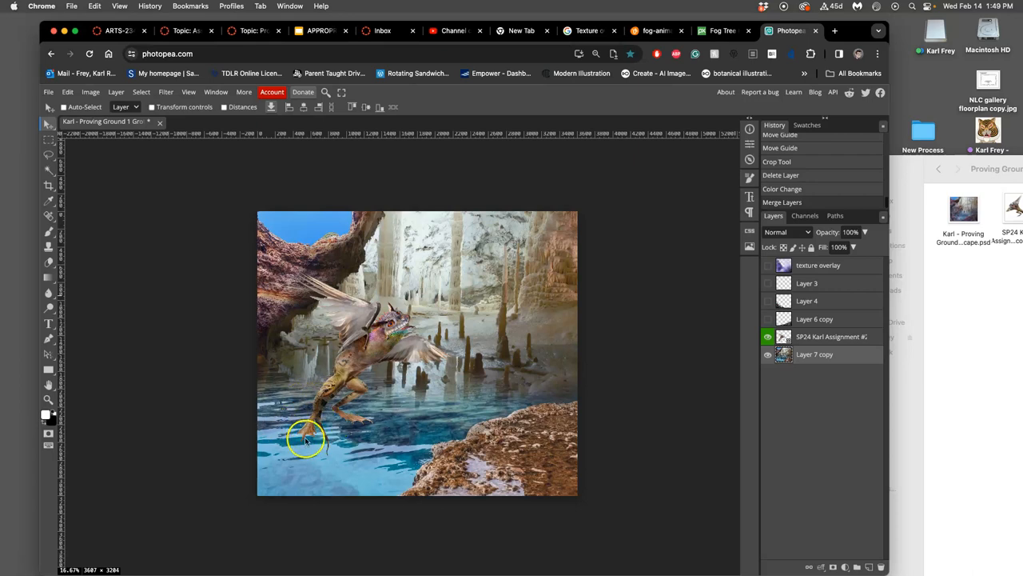
click(768, 319)
click(769, 300)
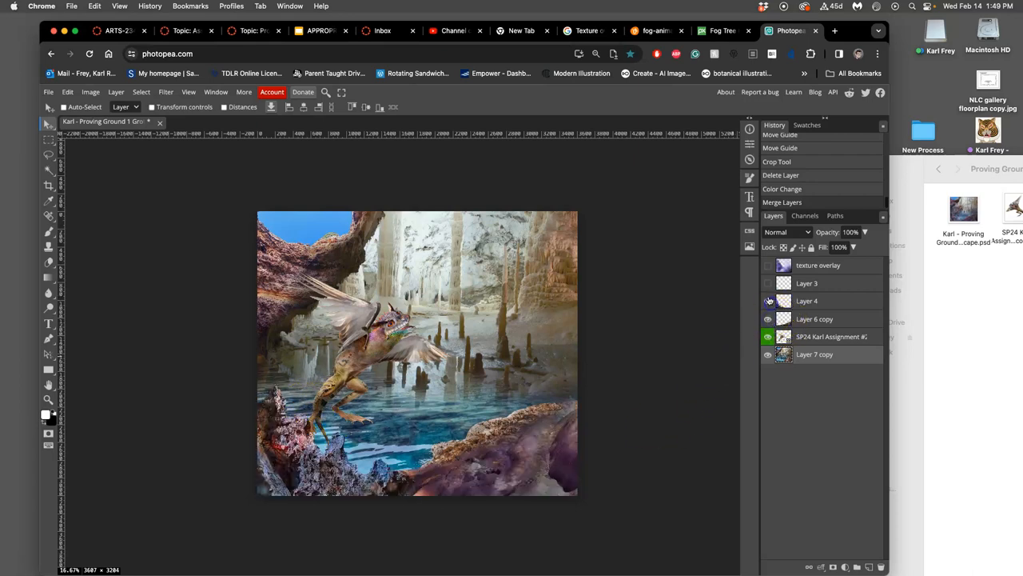
Step: Delete Layer 3 from the grotto composition
click(769, 284)
click(807, 285)
key(Delete)
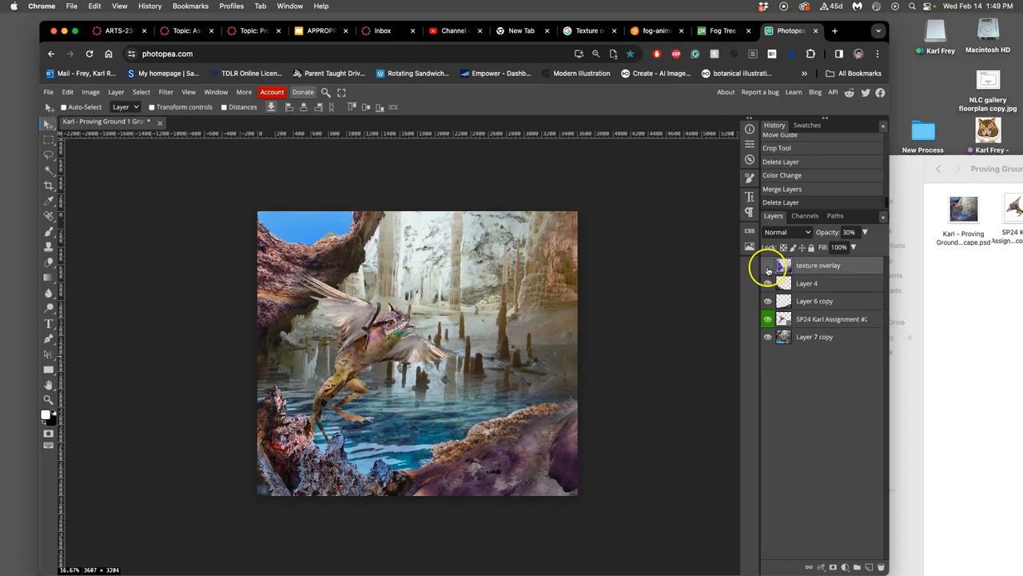
Step: Hide the texture overlay layer and switch to the foggy tree photo page
click(769, 267)
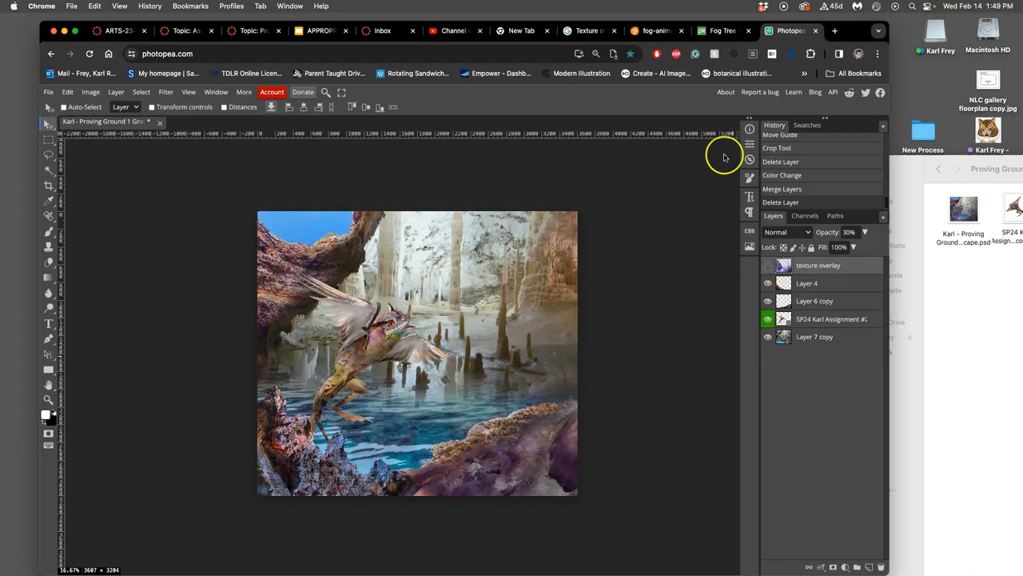
click(723, 30)
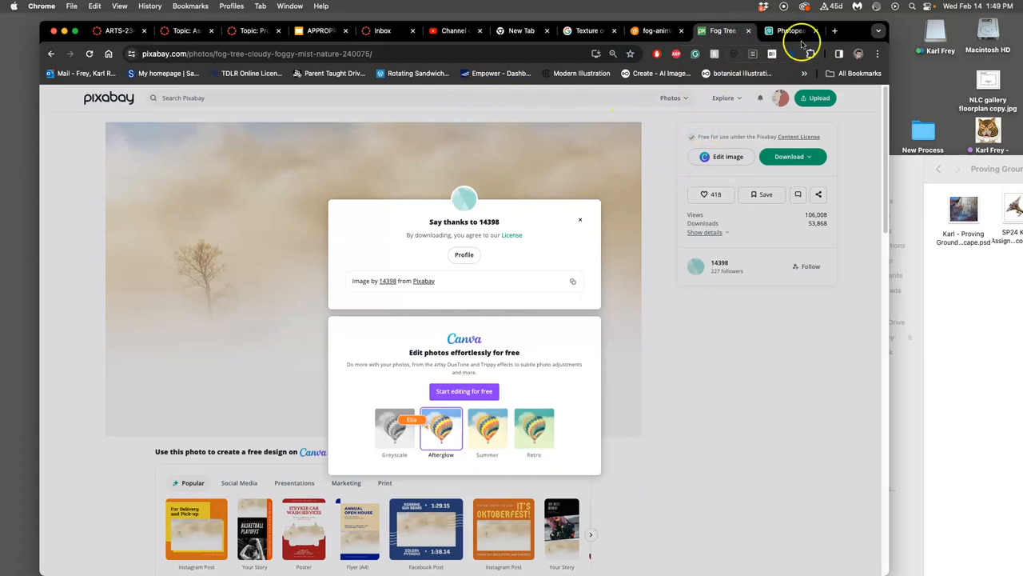
Step: Search Google for 'texture overlay' in a new tab and show image results
click(834, 31)
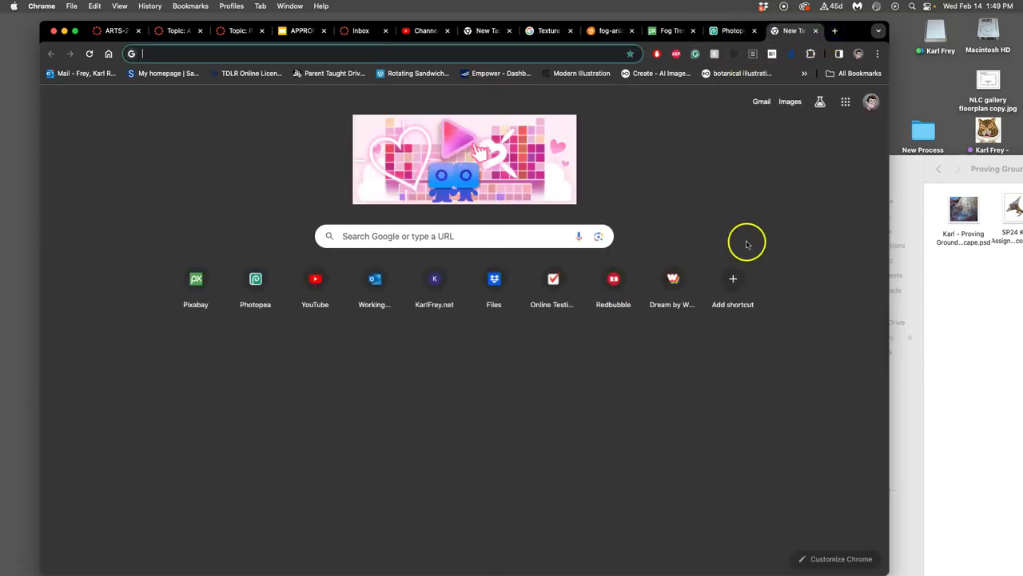
click(434, 236)
text(texture)
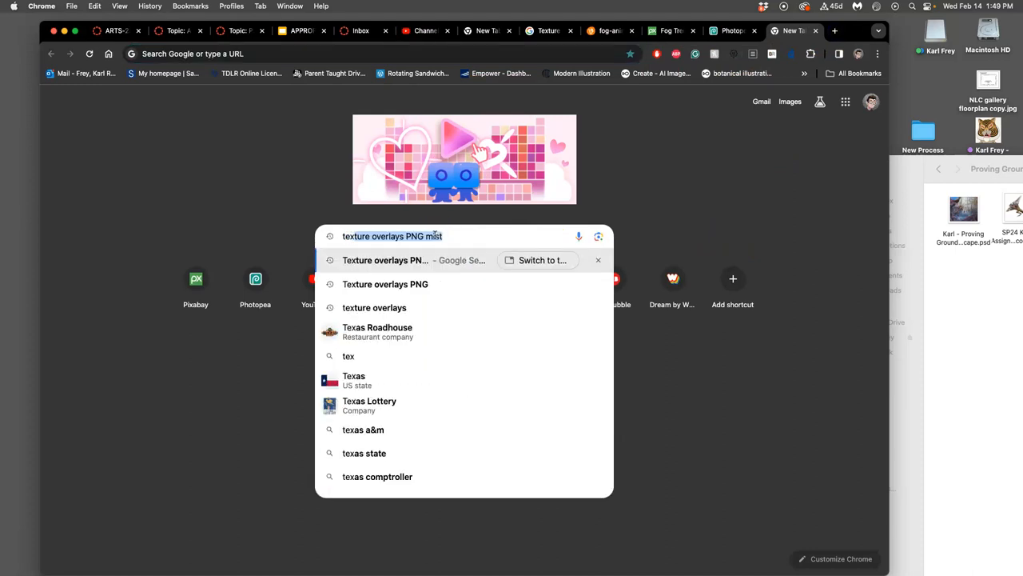
text( overlay)
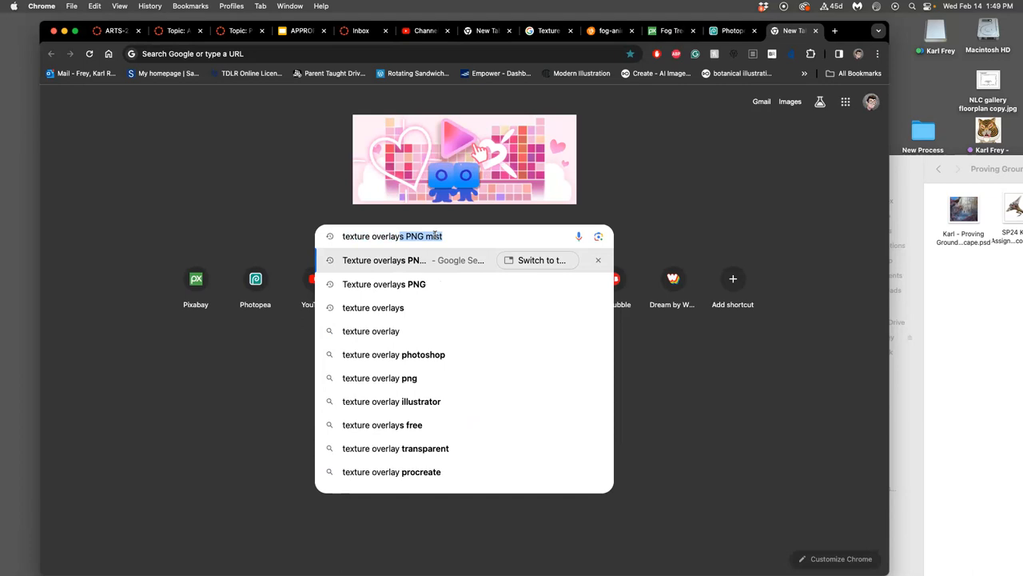
key(Delete)
key(Return)
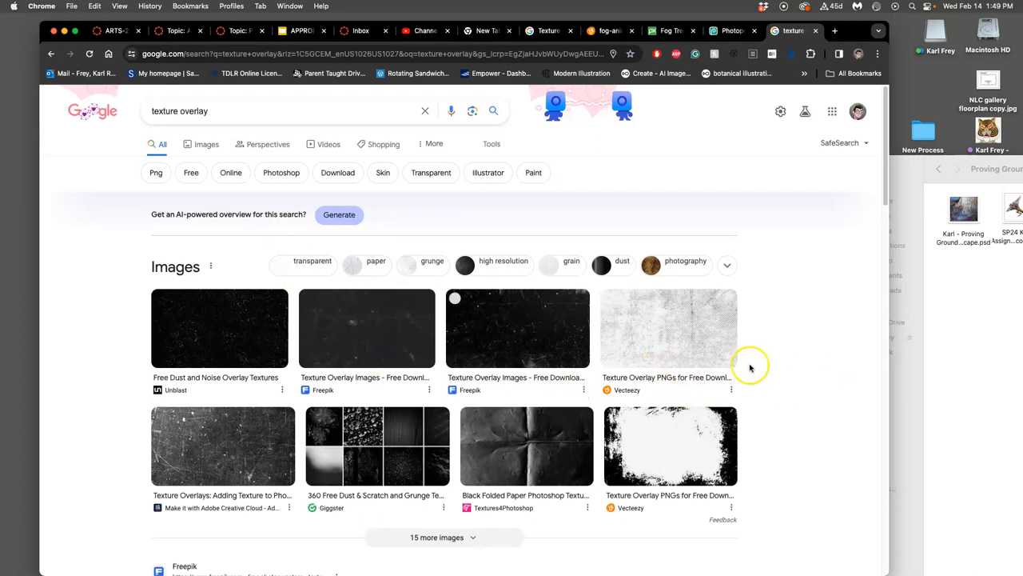
scroll(746, 364, down, 1)
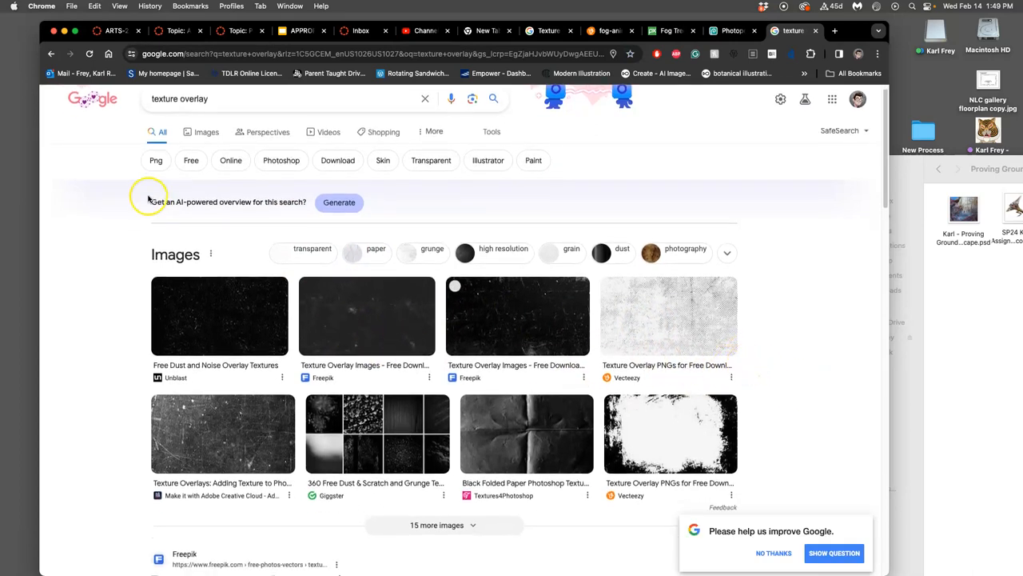
click(201, 132)
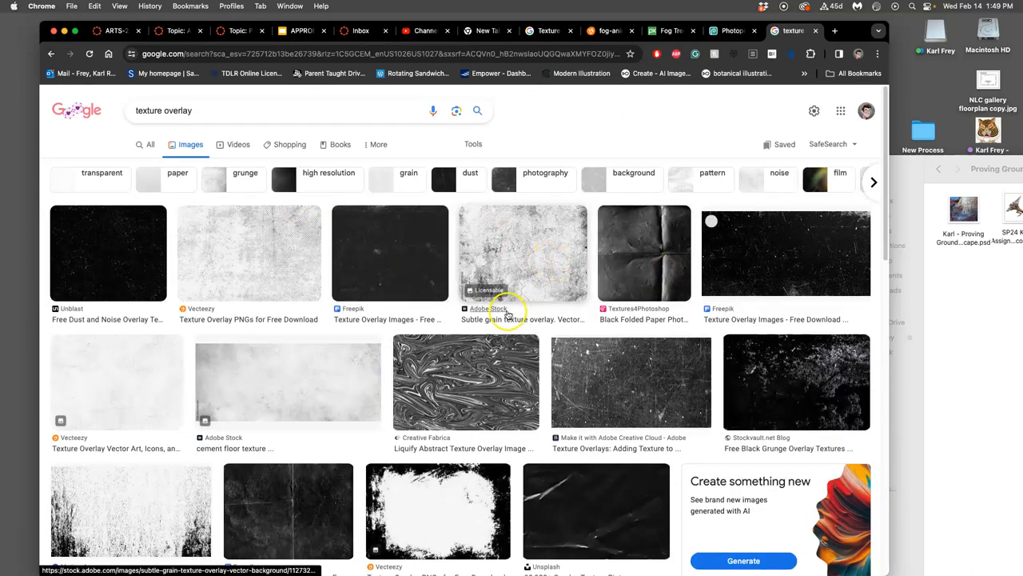
scroll(511, 311, down, 5)
scroll(479, 308, down, 5)
scroll(488, 306, down, 5)
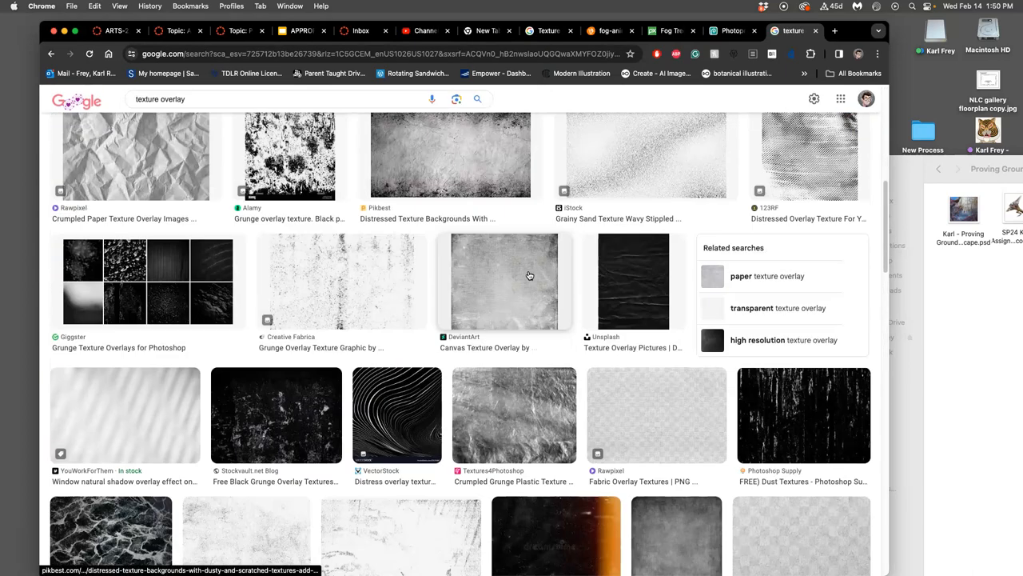
scroll(490, 303, down, 5)
scroll(519, 304, down, 5)
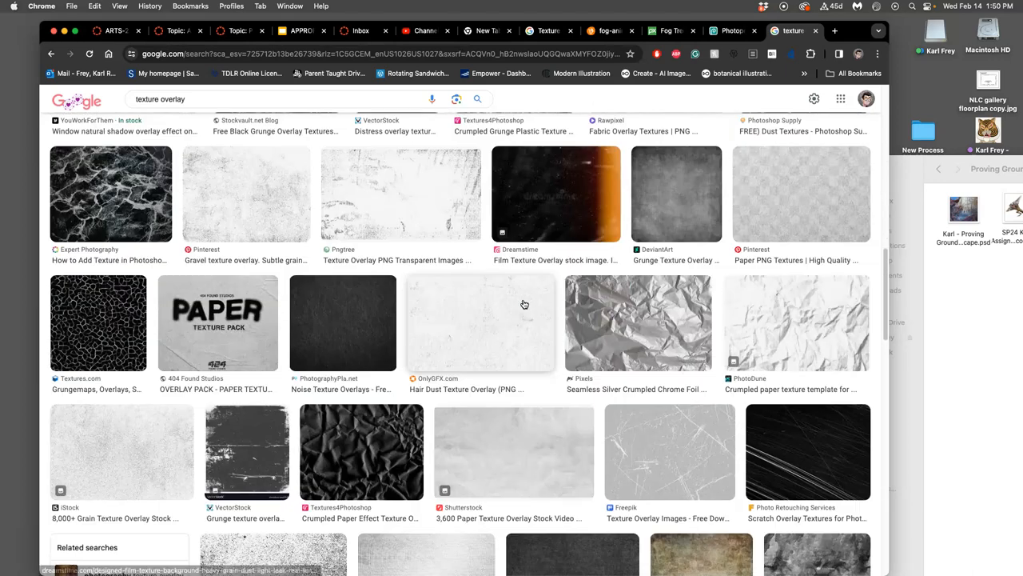
scroll(524, 304, down, 5)
scroll(525, 304, down, 5)
scroll(525, 303, down, 5)
scroll(525, 304, down, 5)
scroll(525, 303, down, 5)
scroll(525, 304, down, 8)
scroll(521, 302, down, 5)
scroll(521, 302, down, 3)
scroll(521, 303, down, 3)
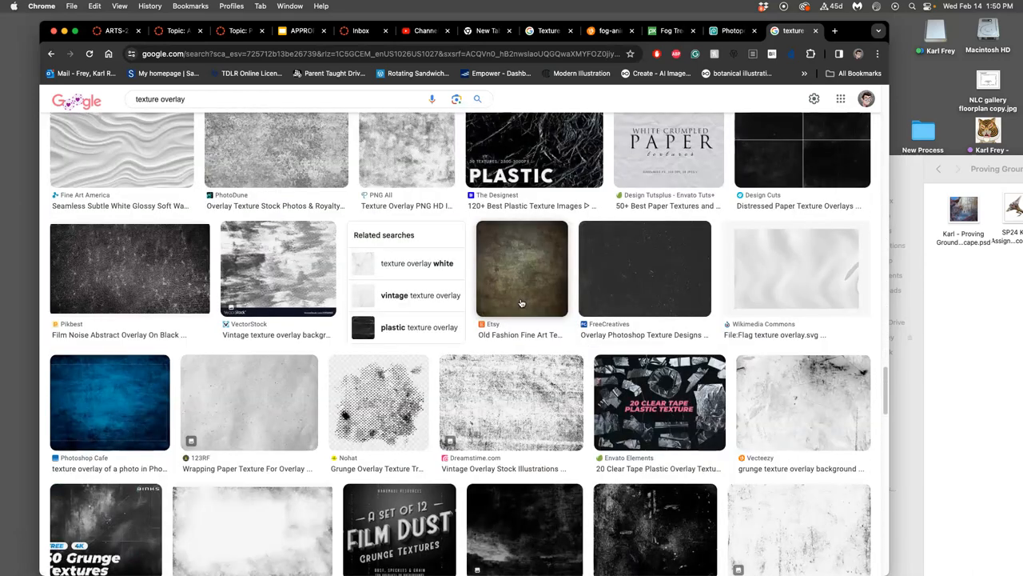
scroll(521, 303, down, 2)
scroll(521, 302, up, 10)
scroll(521, 302, up, 10)
scroll(521, 302, up, 10)
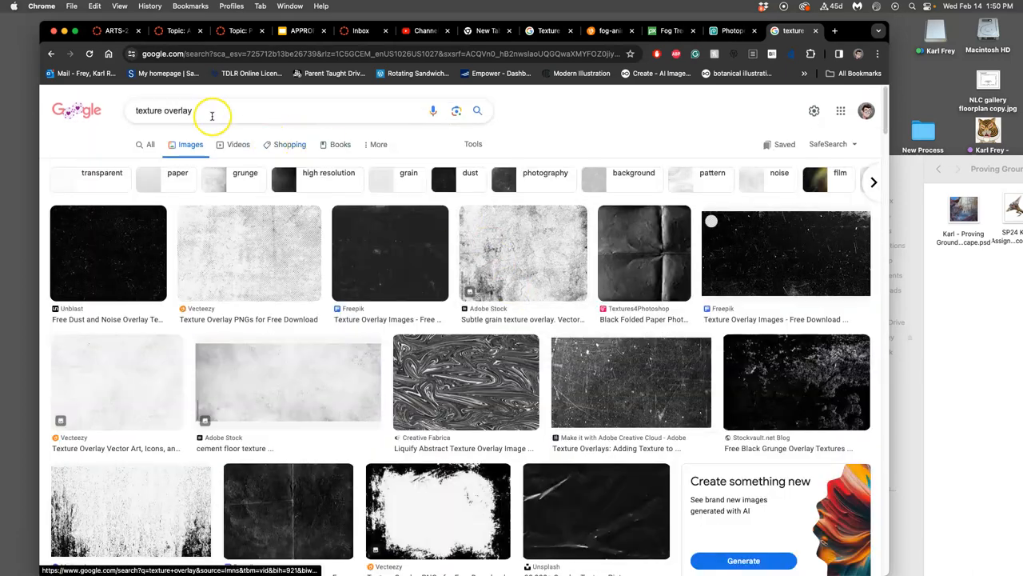
Step: Refine the search to 'texture overlay cloud' and open the Fog Overlay result in a new tab
click(212, 110)
text(cloud)
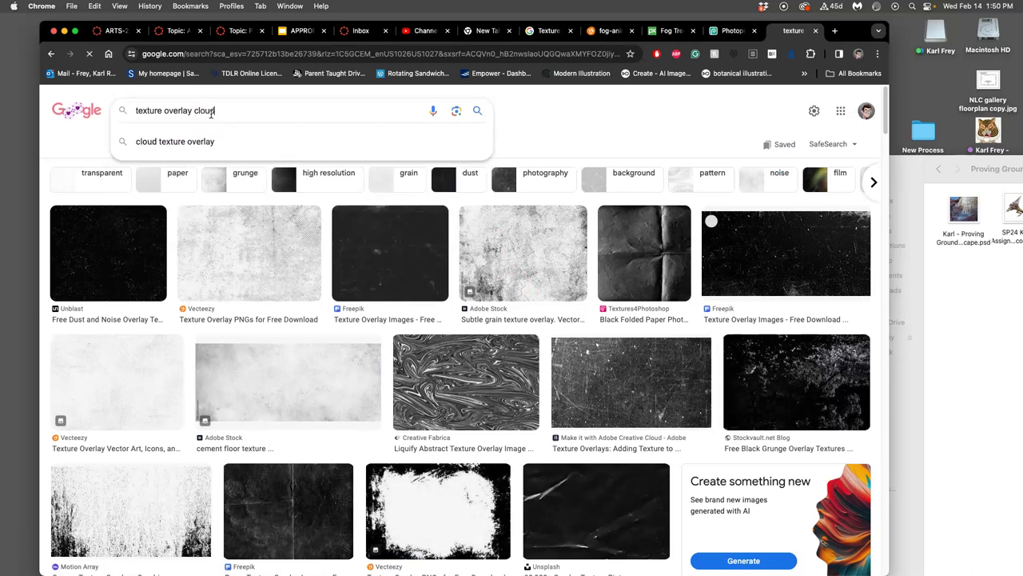
key(Return)
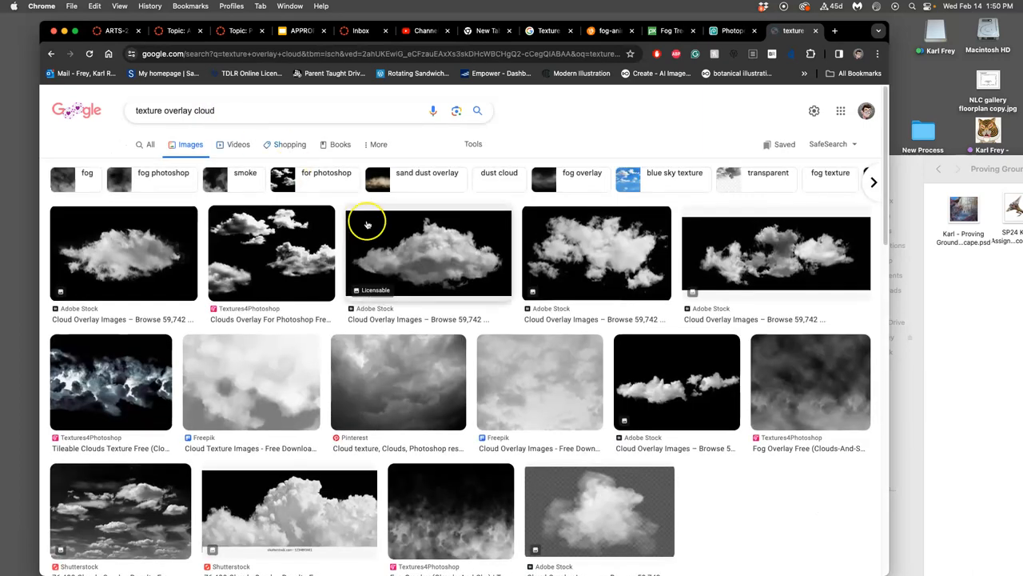
scroll(485, 327, down, 2)
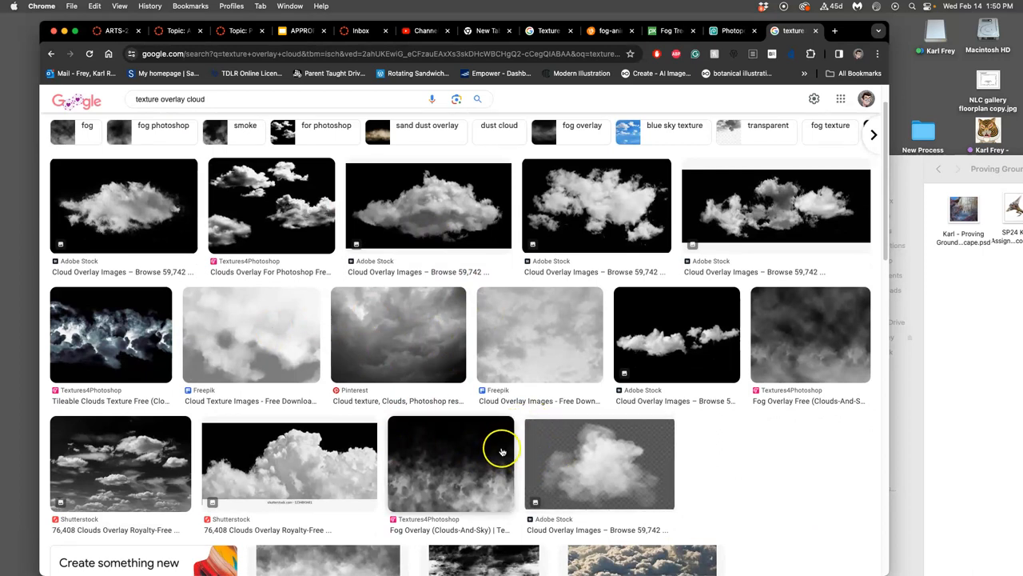
scroll(502, 452, down, 3)
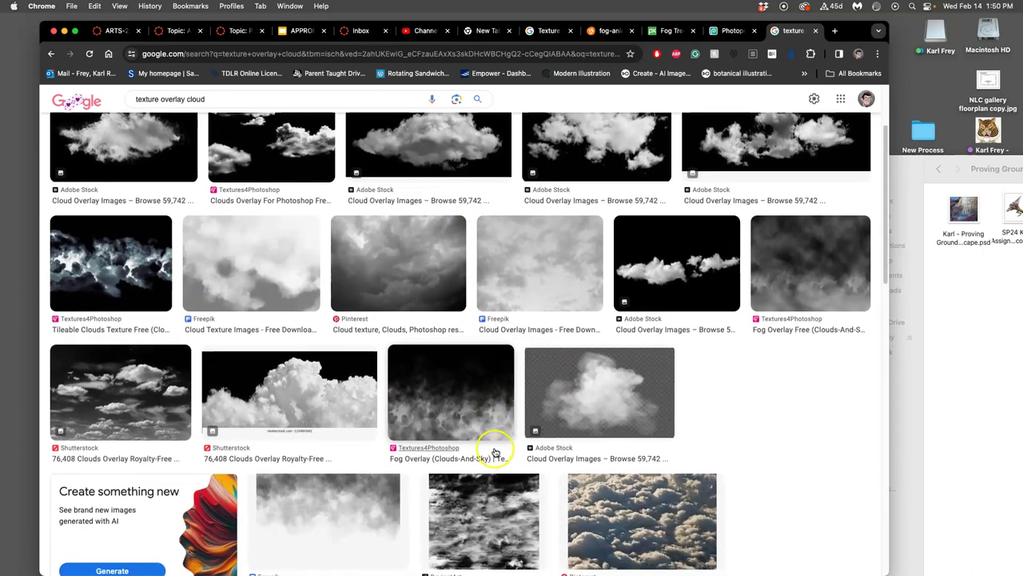
right_click(453, 405)
click(496, 364)
click(796, 30)
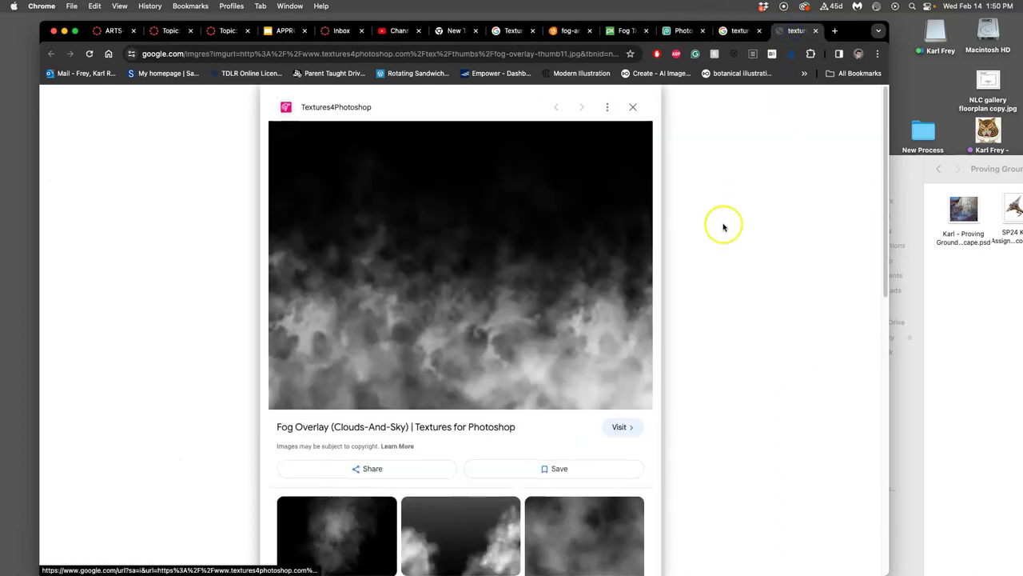
Step: Open the fog image on its own, save it into the Finder folder, and close the extra tabs
right_click(550, 316)
click(594, 421)
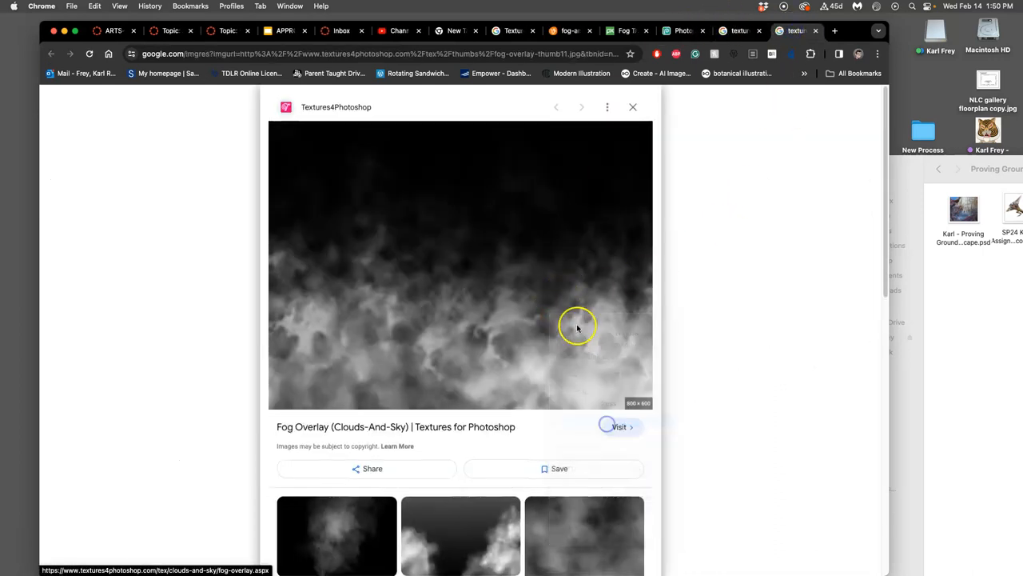
click(796, 30)
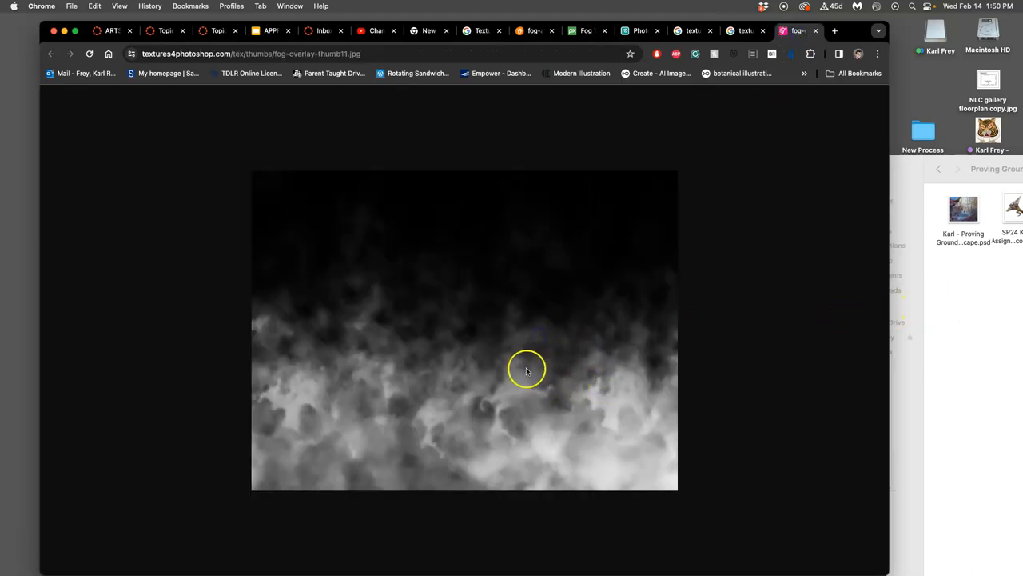
drag(524, 368, 927, 298)
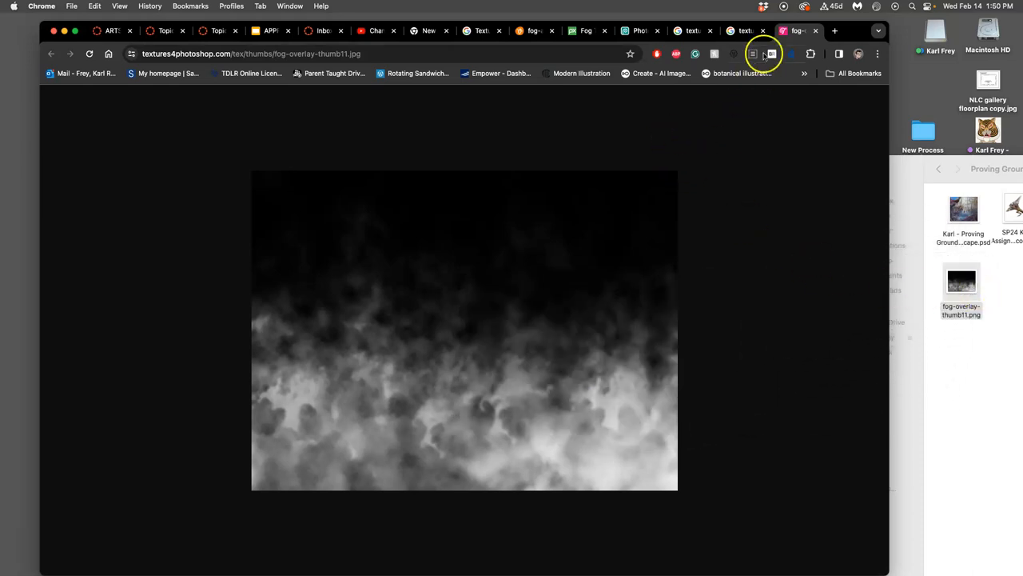
click(816, 31)
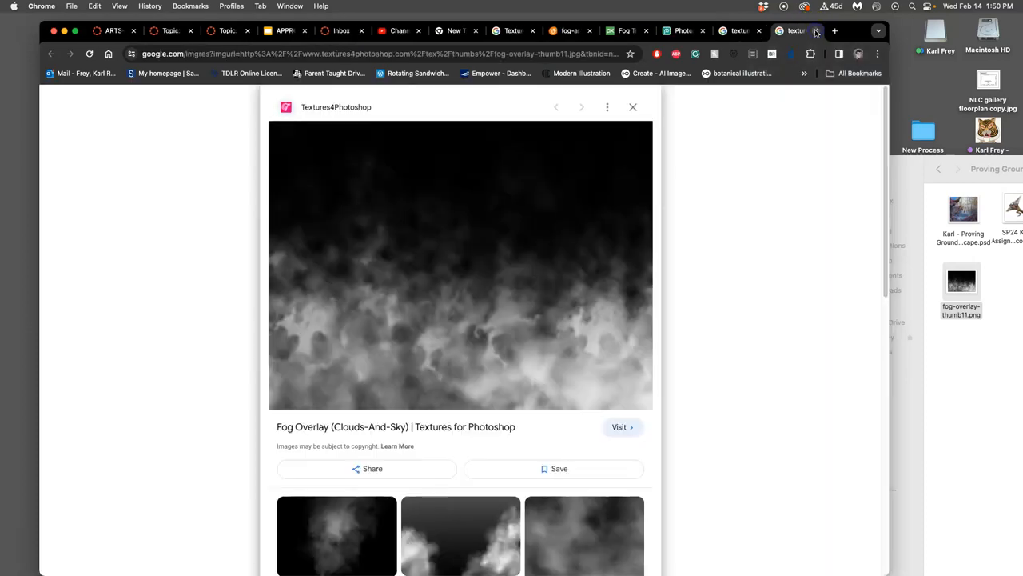
click(817, 31)
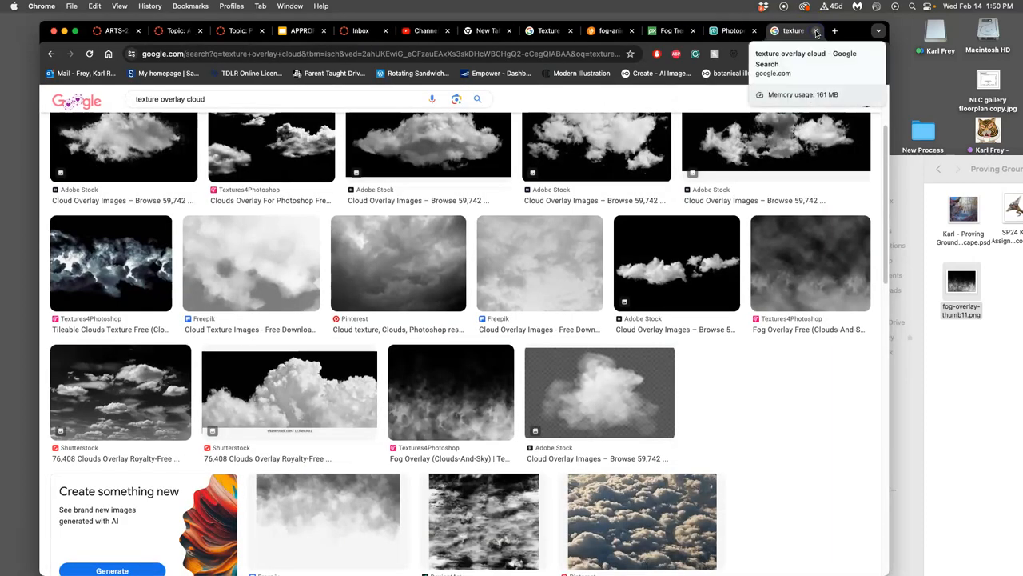
Step: Return to the artwork and drop fog-overlay-thumb11.png onto the canvas as a new layer
click(817, 31)
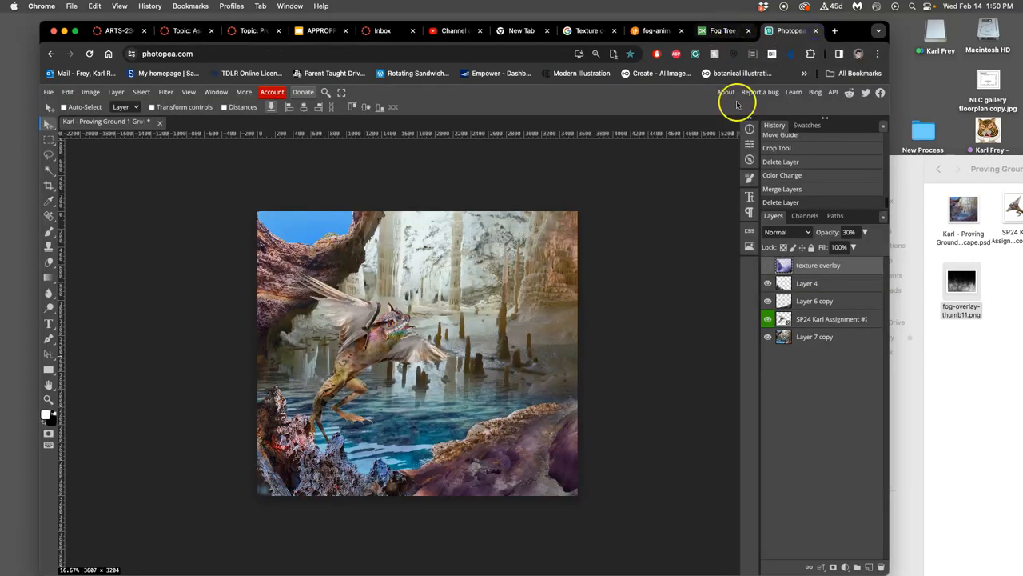
drag(963, 284, 497, 389)
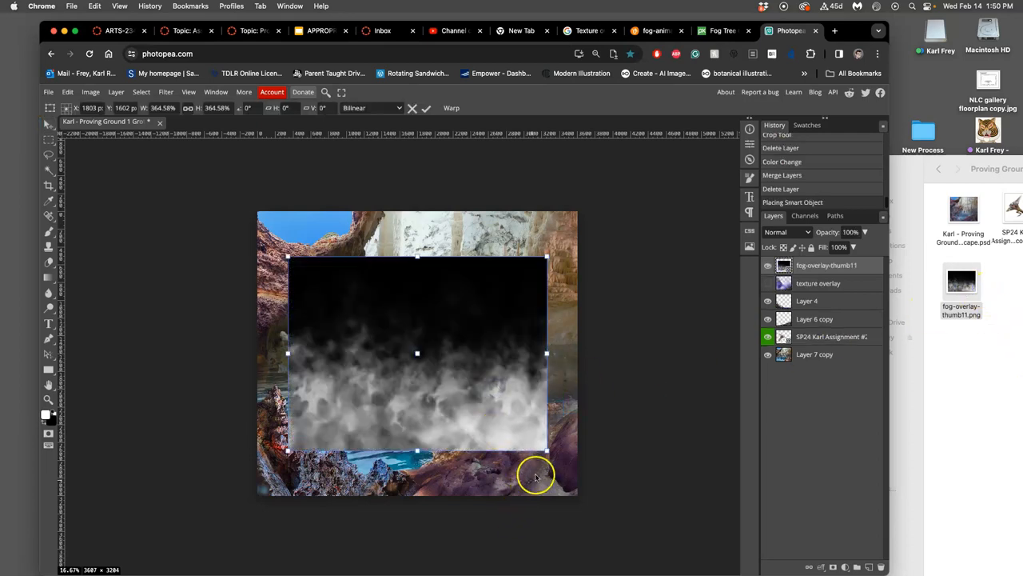
Step: Stretch the fog layer past the canvas edges to cover it fully and commit the transform
drag(547, 452, 626, 510)
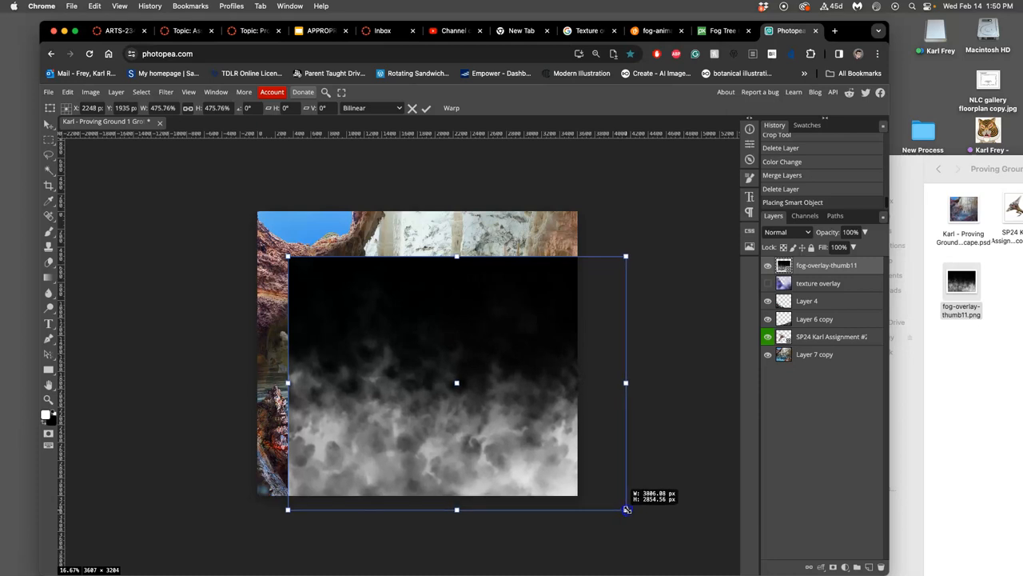
drag(288, 257, 199, 180)
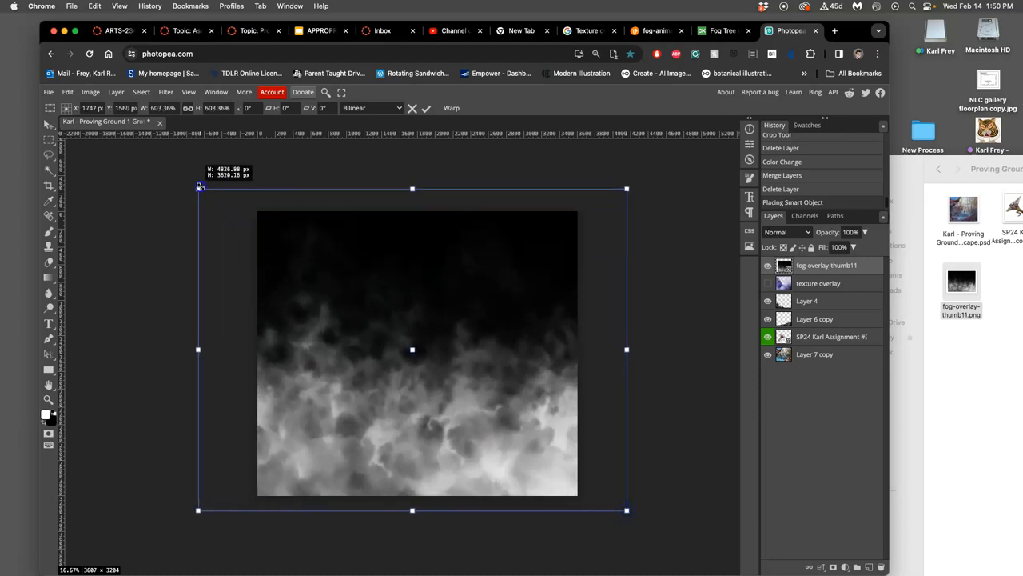
mouse_move(320, 256)
mouse_down()
mouse_move(332, 223)
mouse_move(328, 248)
mouse_up()
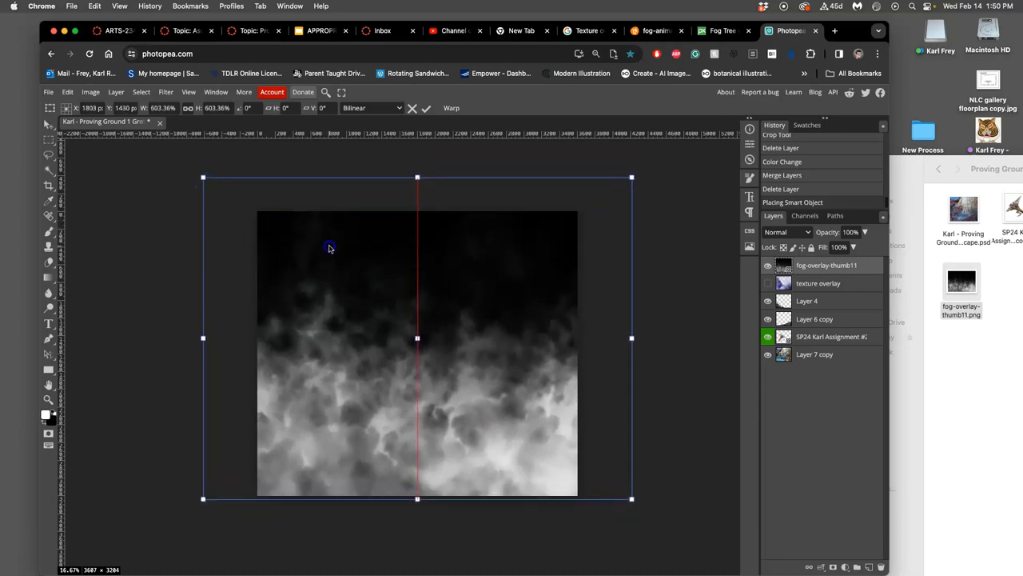
mouse_move(417, 177)
mouse_down()
mouse_move(417, 148)
mouse_move(425, 207)
mouse_up()
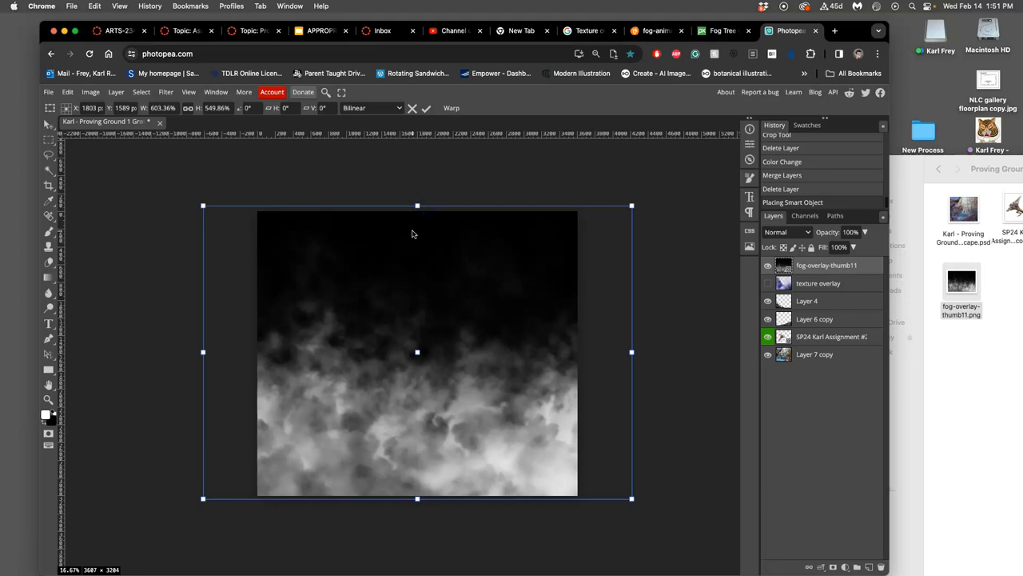
double_click(412, 234)
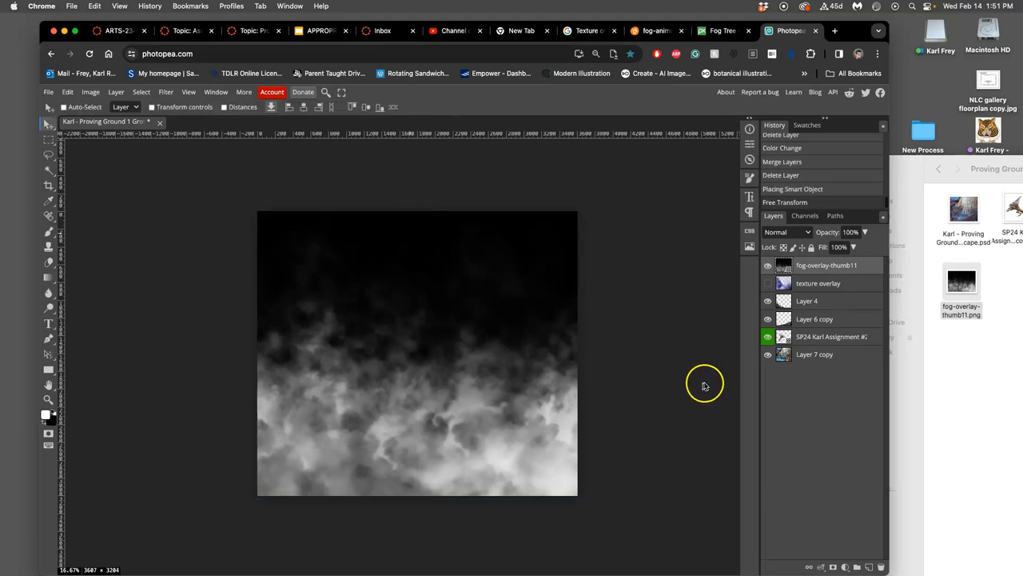